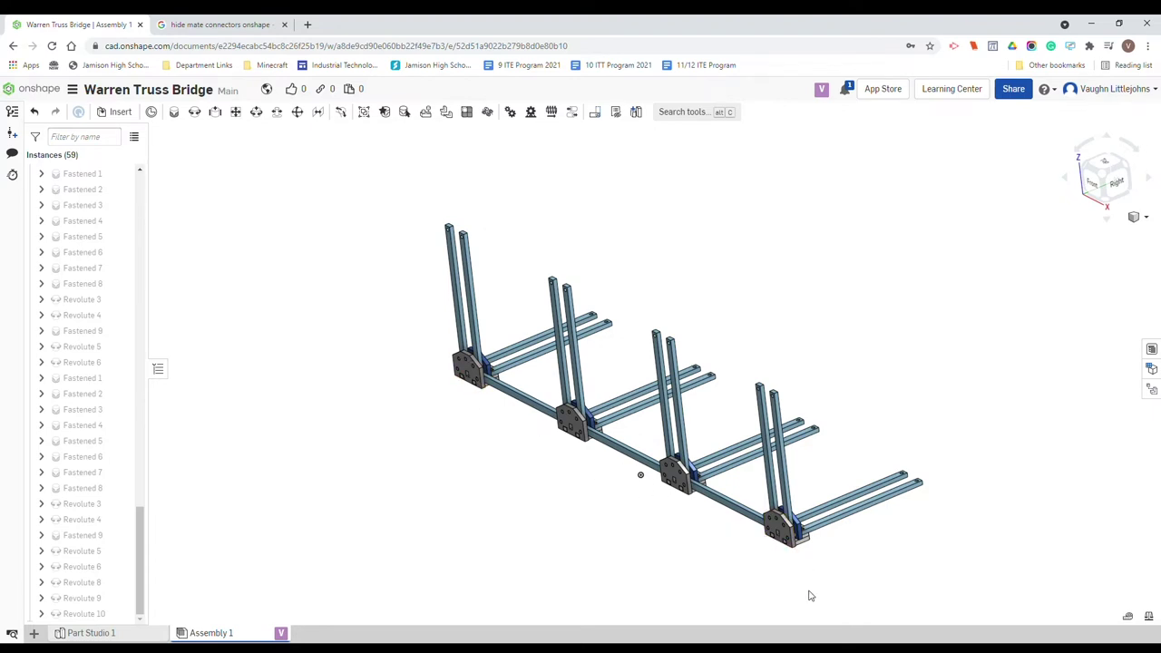
Step: Orbit the single gusset joint with its rivets and Members 1–4 toward a front view
right_click_drag(723, 600, 665, 583)
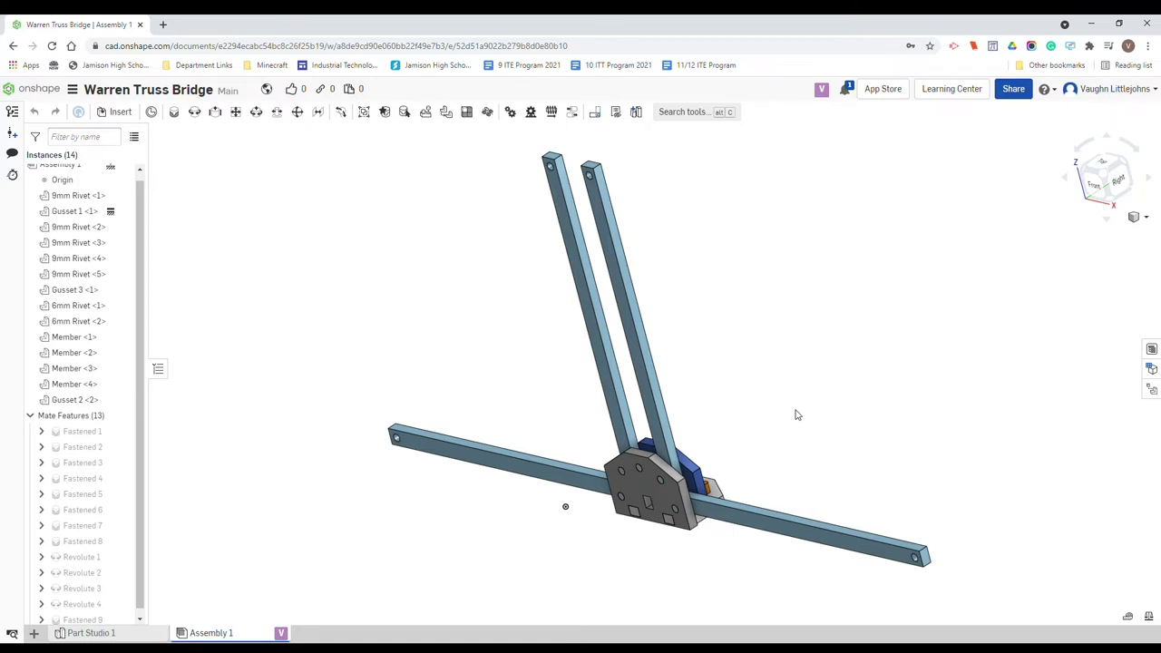
Step: Recentre the gusset joint and snap the view to Front
scroll(716, 510, "down", 2)
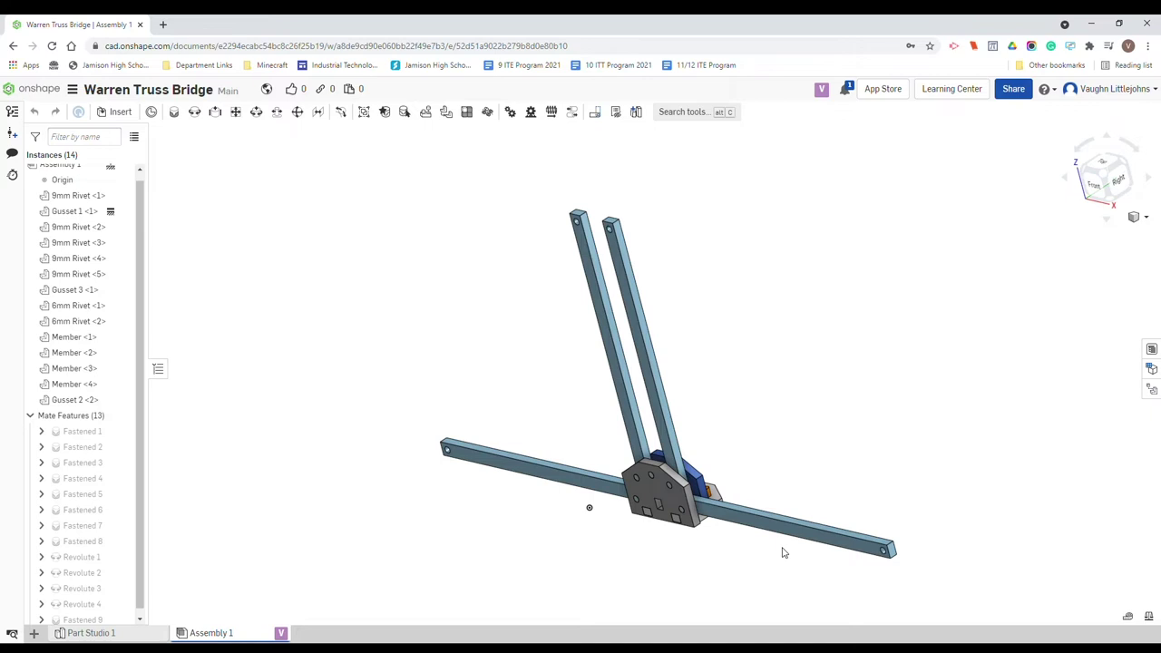
middle_click_drag(736, 563, 811, 492)
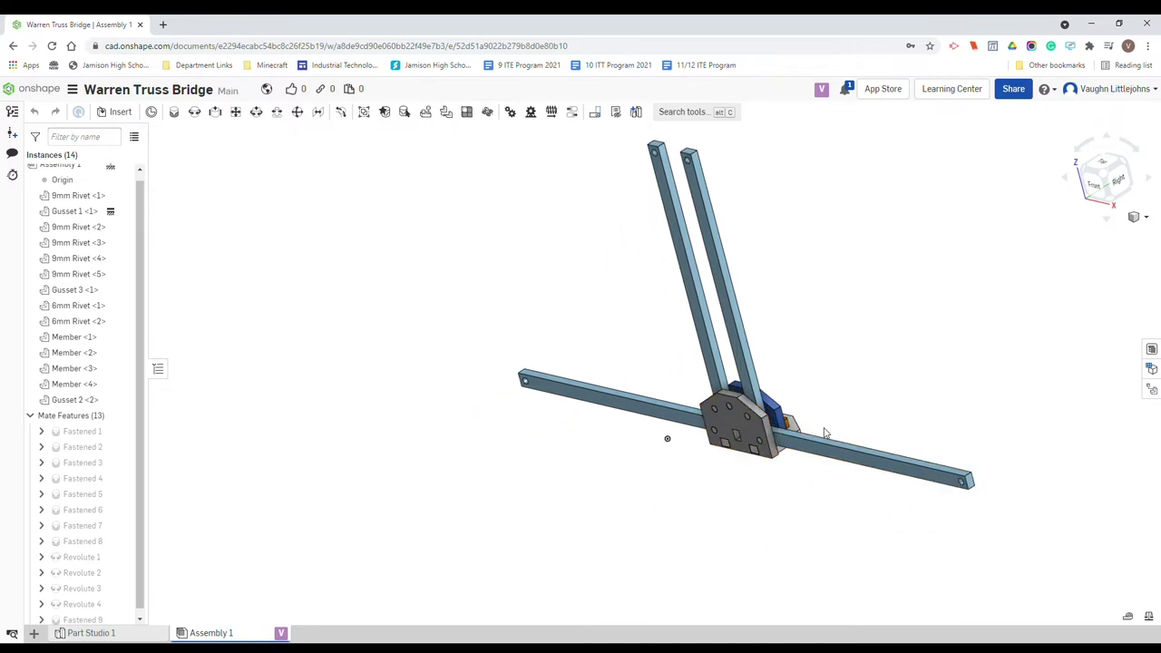
right_click_drag(825, 404, 795, 420)
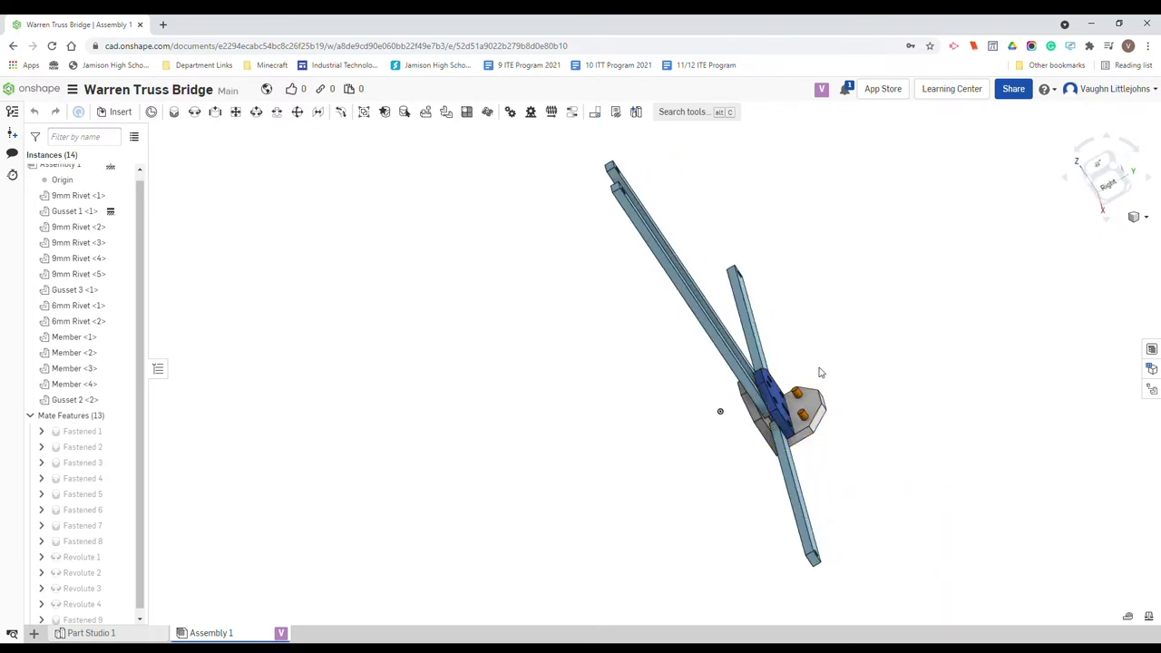
key("n")
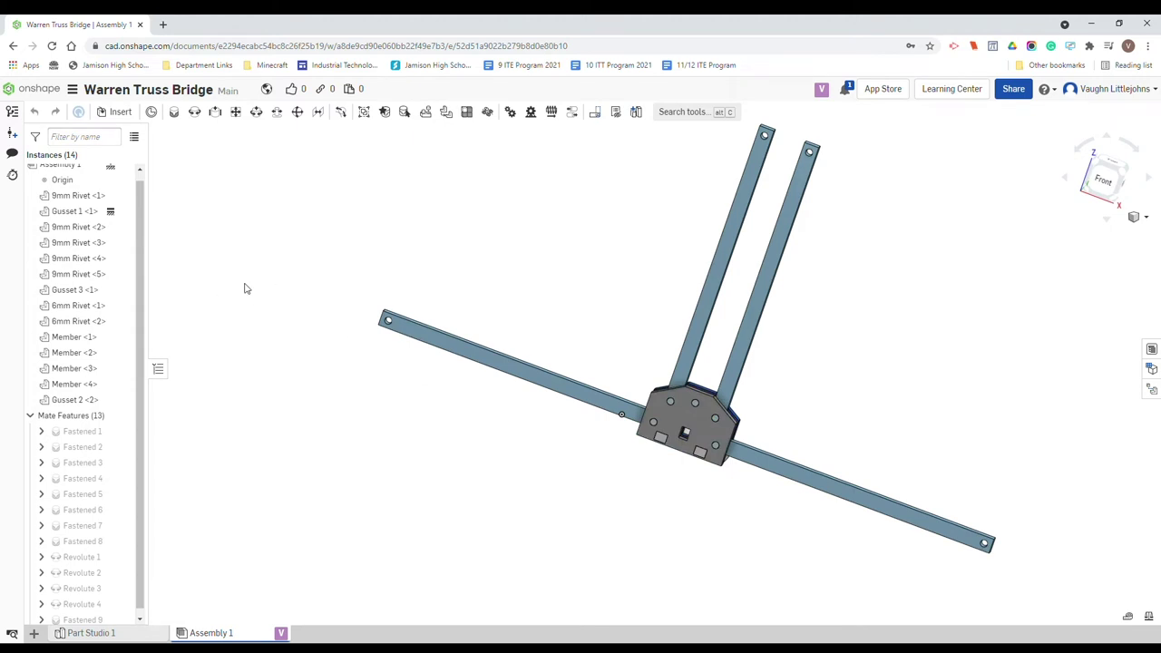
Step: Insert a new Member part into the assembly near the joint
left_click(117, 112)
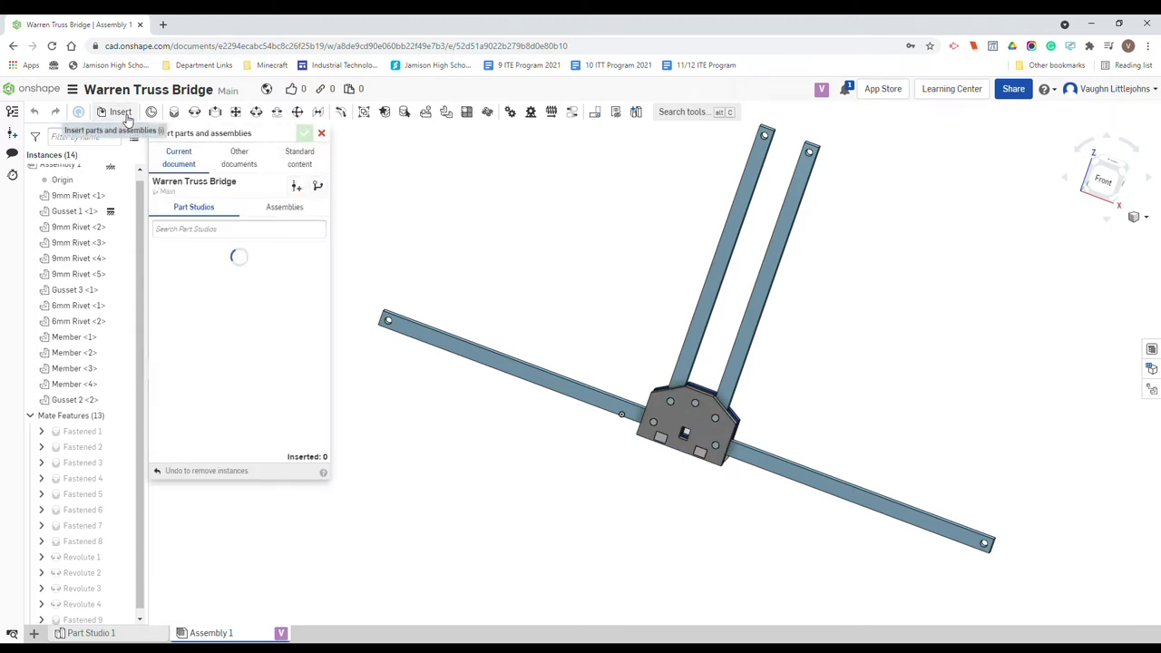
left_click(229, 429)
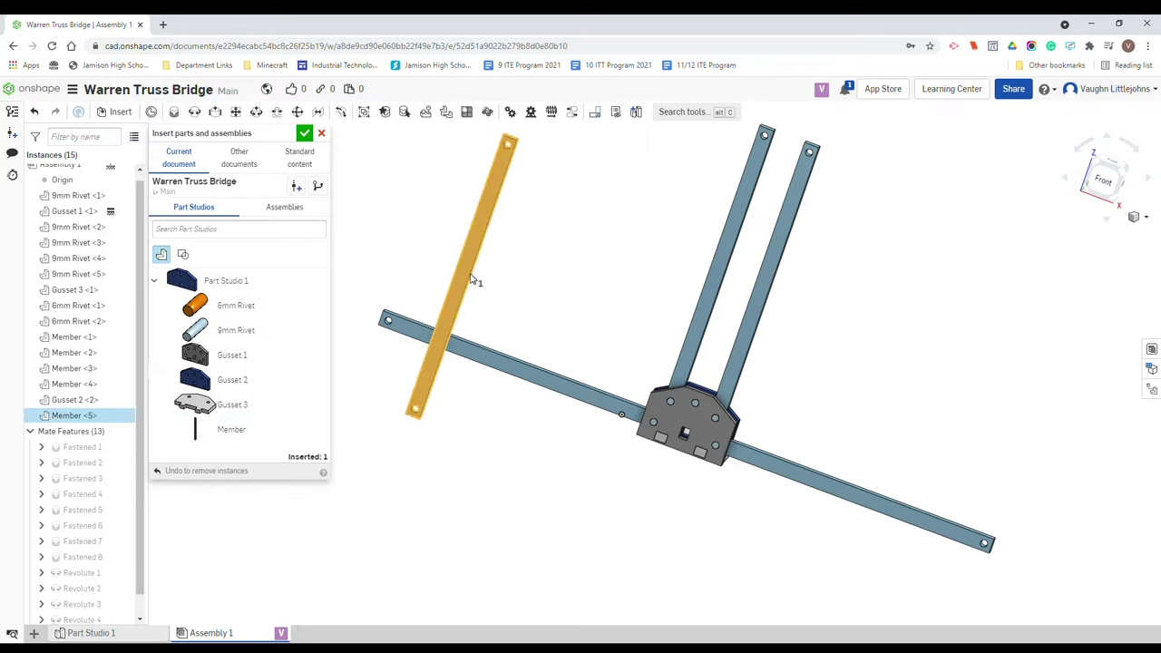
left_click(511, 270)
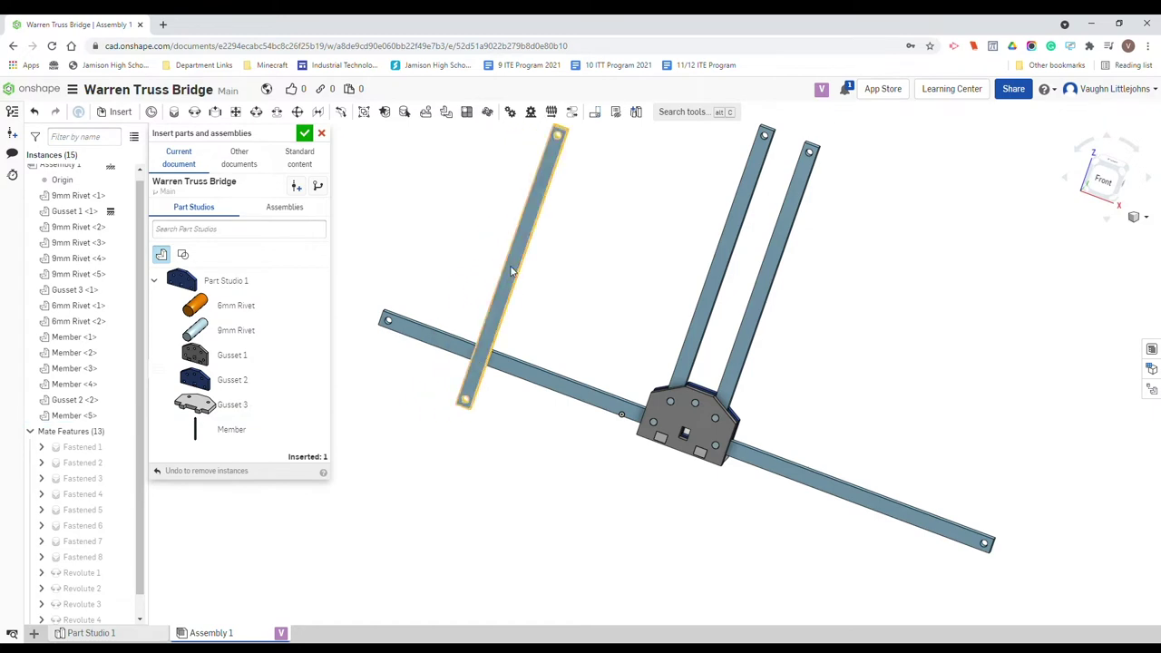
left_click(304, 134)
Step: Rotate the new member about 90° so it lies near-horizontal beside the joint
right_click_drag(819, 432, 753, 435)
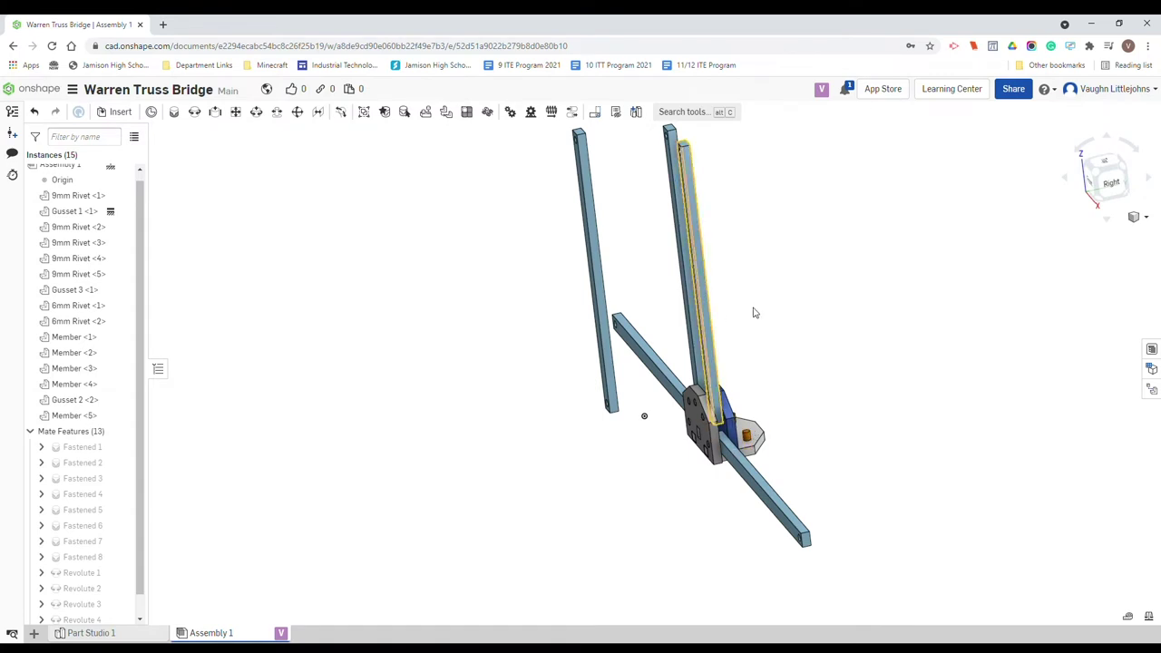
mouse_move(840, 445)
right_mouse_down()
mouse_move(804, 451)
mouse_move(837, 444)
right_mouse_up()
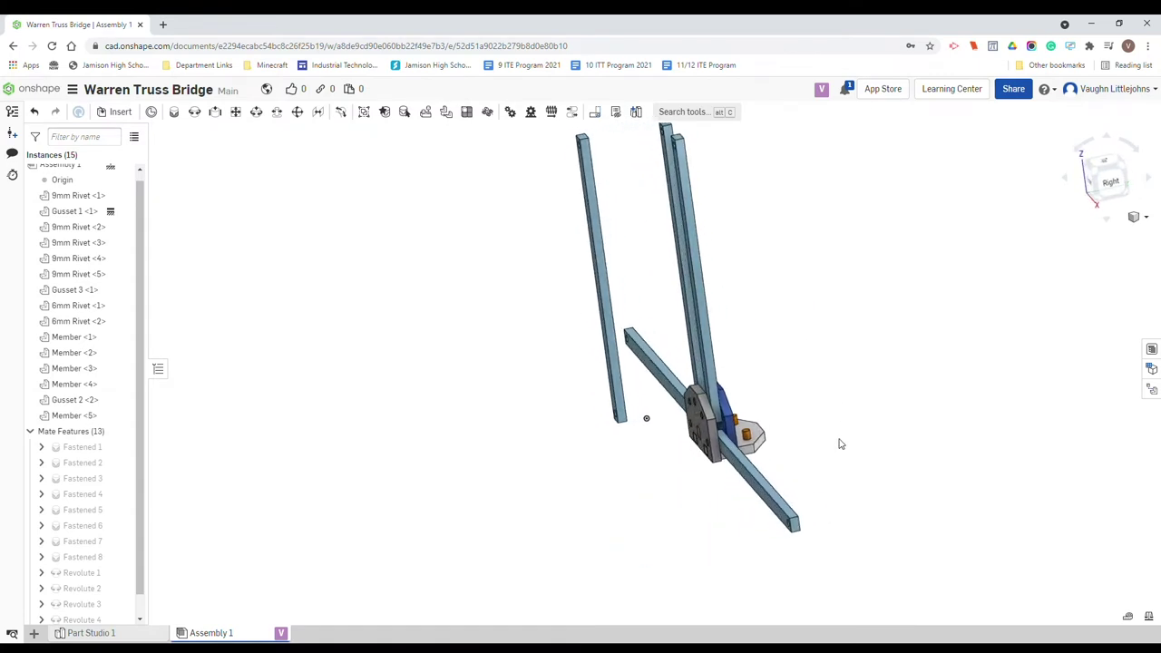
left_click(598, 243)
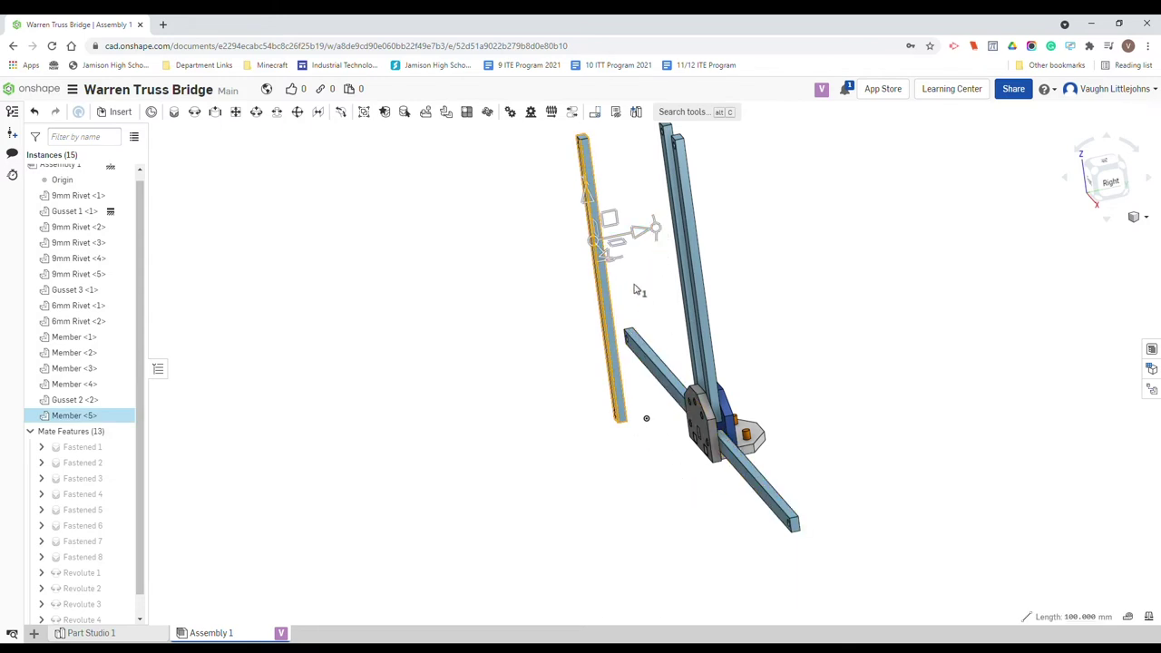
left_click_drag(655, 232, 610, 322)
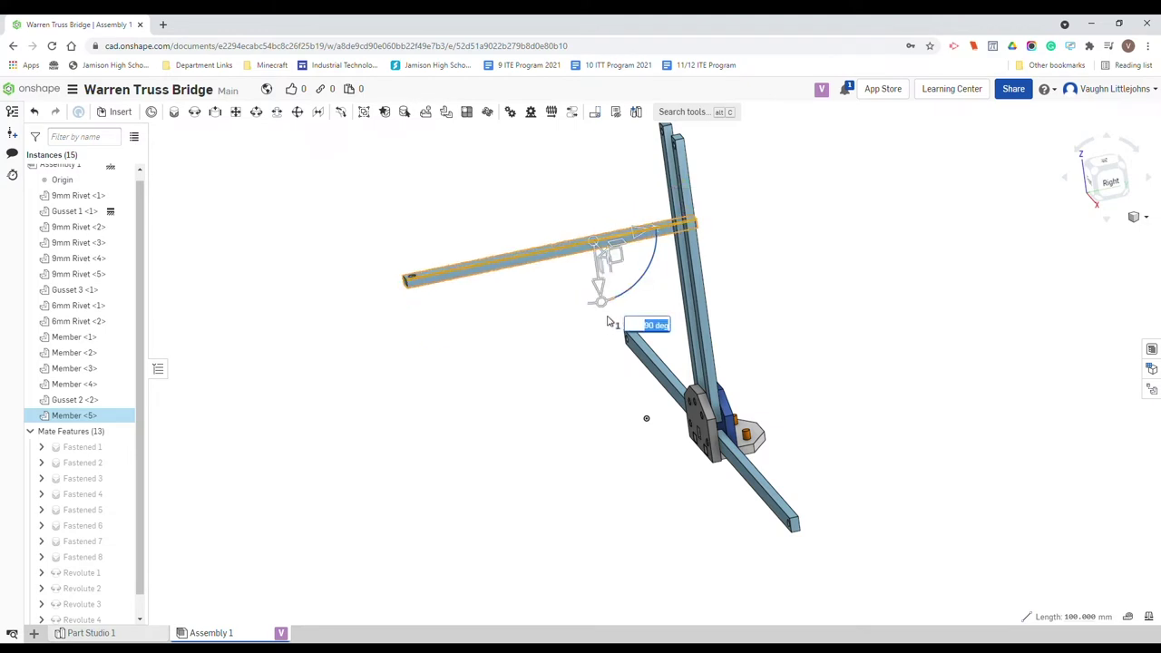
right_click_drag(512, 372, 537, 381)
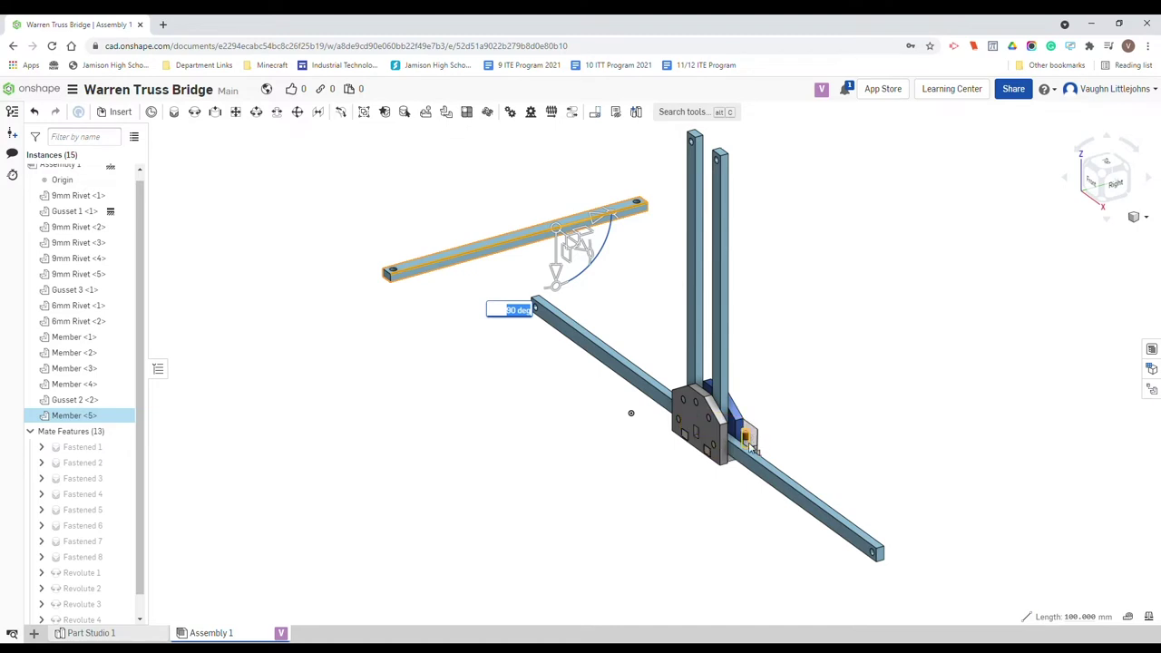
key("Escape")
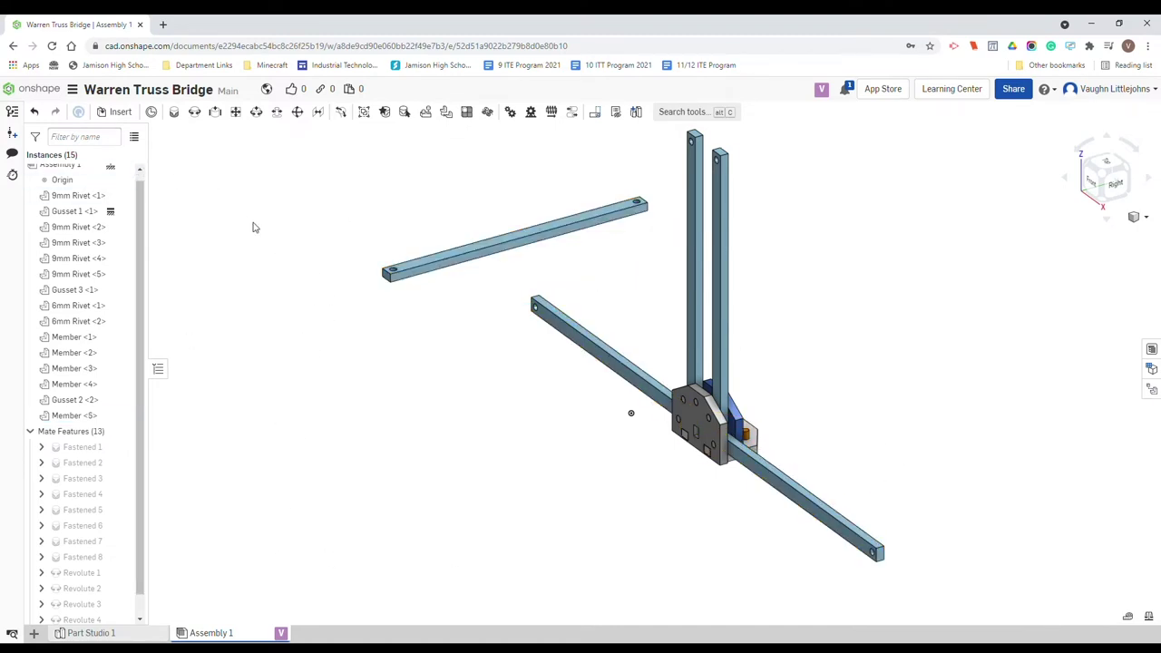
Step: Start a revolute mate on the end-hole connector of Member <5>
left_click(194, 111)
scroll(404, 277, "up", 5)
scroll(399, 275, "up", 5)
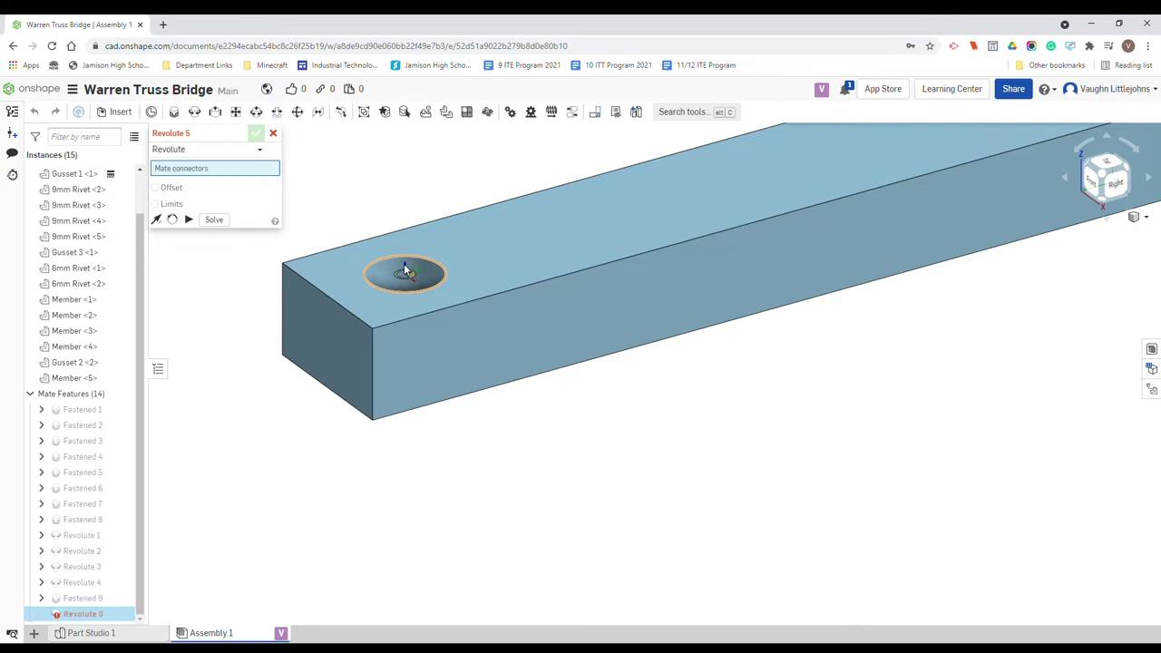
left_click(405, 271)
scroll(749, 360, "down", 10)
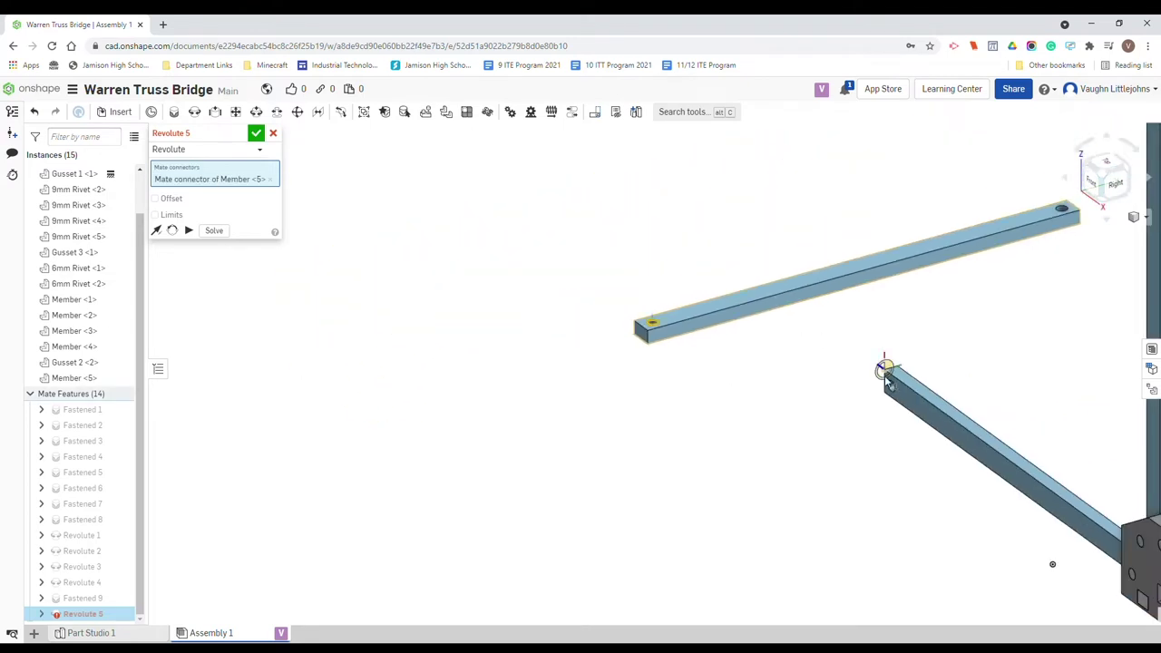
Step: Pin it to the gusset's 6mm rivet connector and accept Revolute 5
middle_click_drag(887, 379, 372, 302)
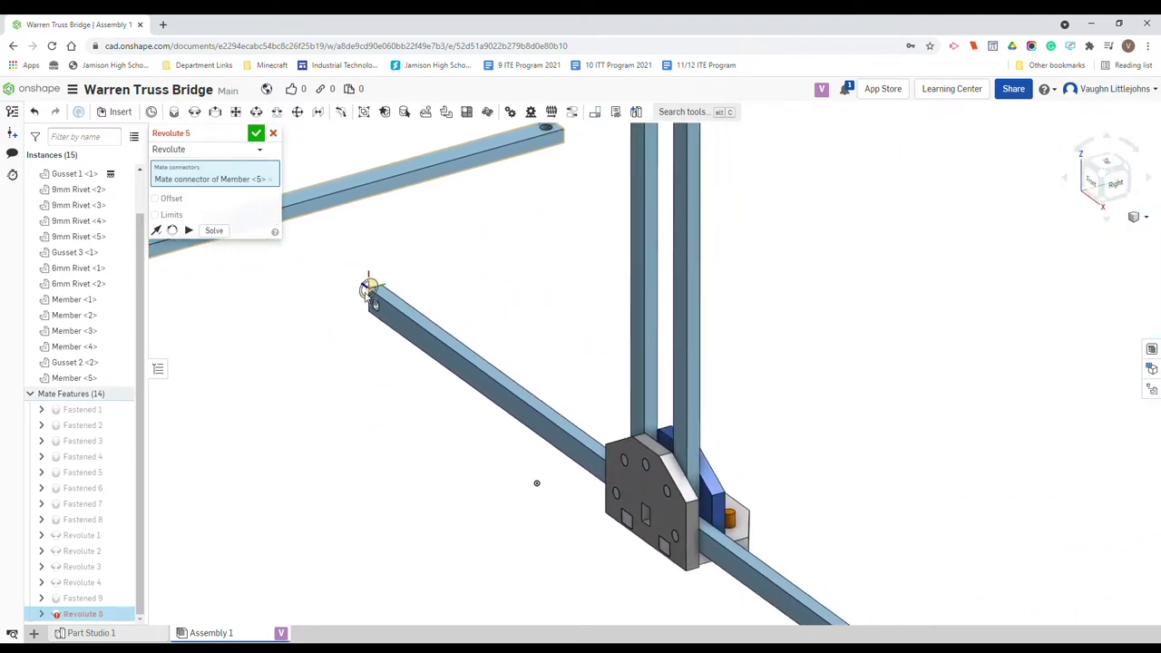
right_click_drag(373, 302, 687, 401)
scroll(635, 410, "up", 5)
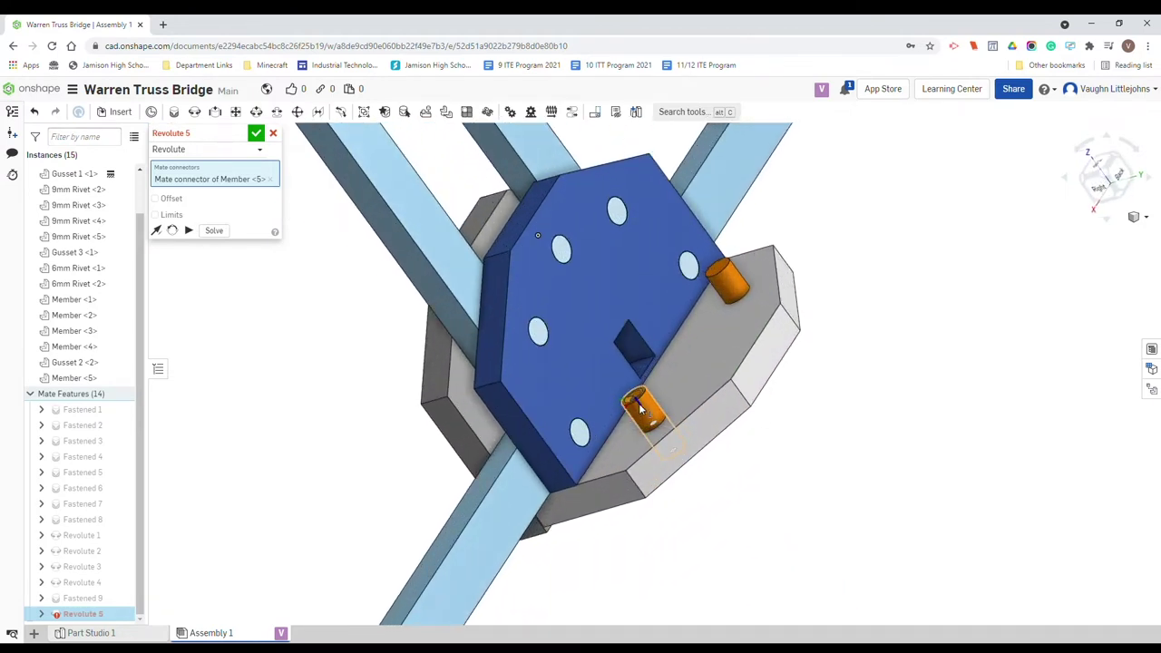
scroll(639, 403, "down", 2)
left_click(638, 403)
scroll(780, 489, "down", 3)
scroll(797, 496, "up", 2)
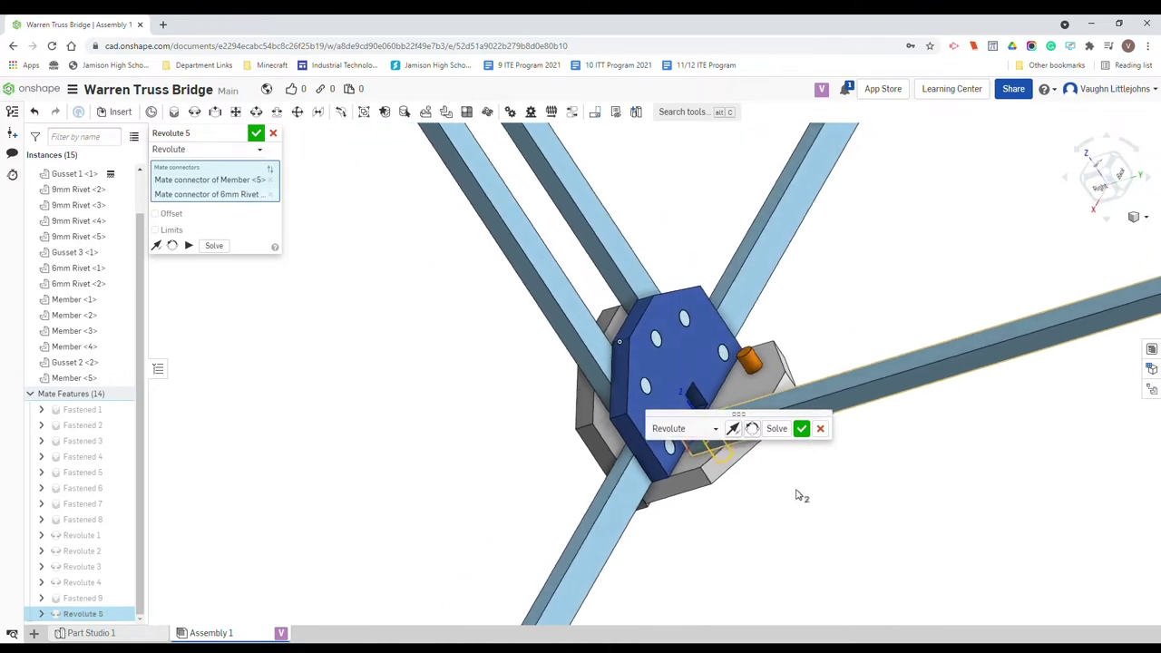
mouse_move(797, 497)
right_mouse_down()
mouse_move(814, 469)
mouse_move(795, 484)
mouse_move(814, 482)
right_mouse_up()
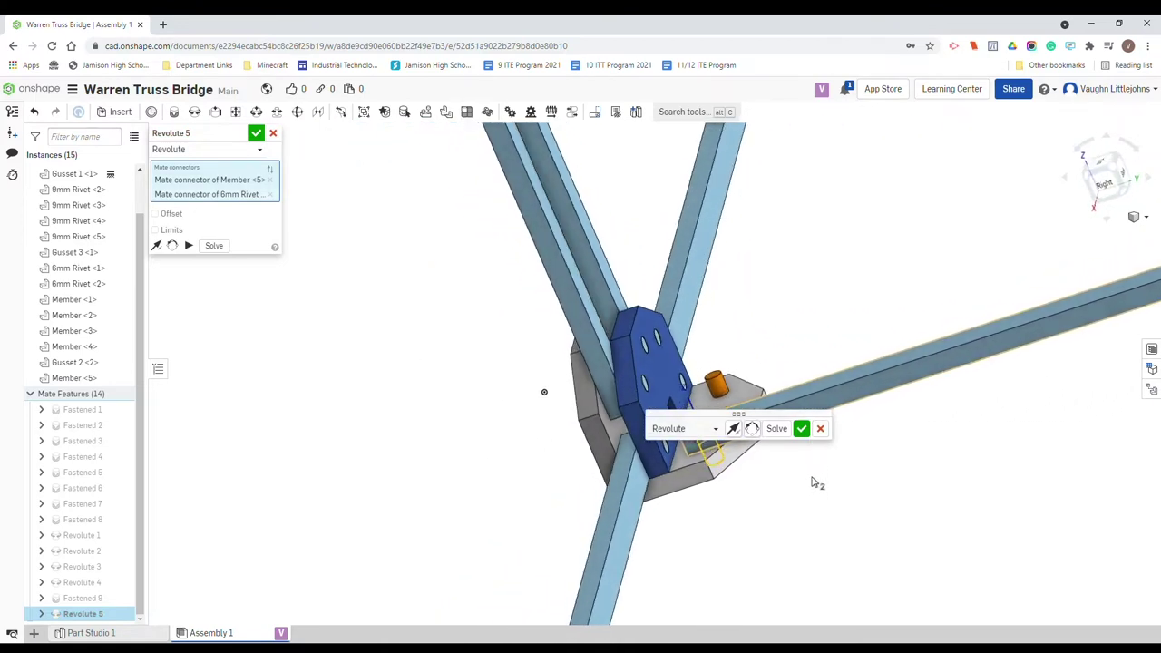
left_click(802, 428)
Step: Cancel the extra revolute mate and paste a copy of the member as Member <6>
key("r")
scroll(939, 430, "down", 2)
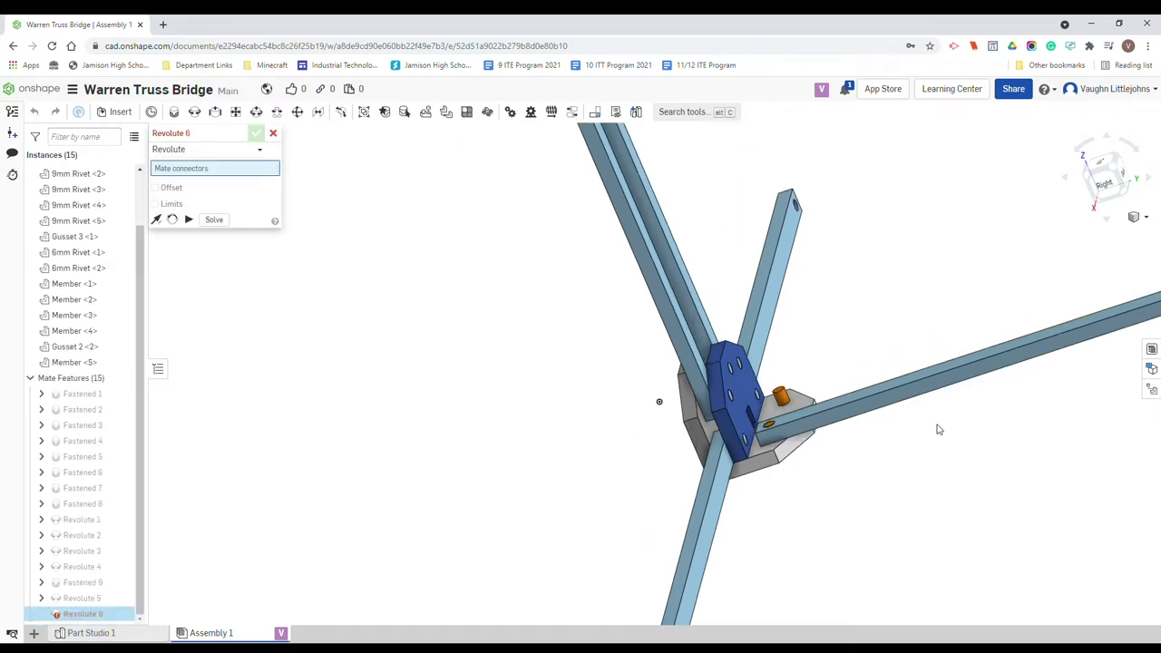
scroll(939, 430, "down", 1)
left_click(275, 137)
scroll(958, 417, "down", 1)
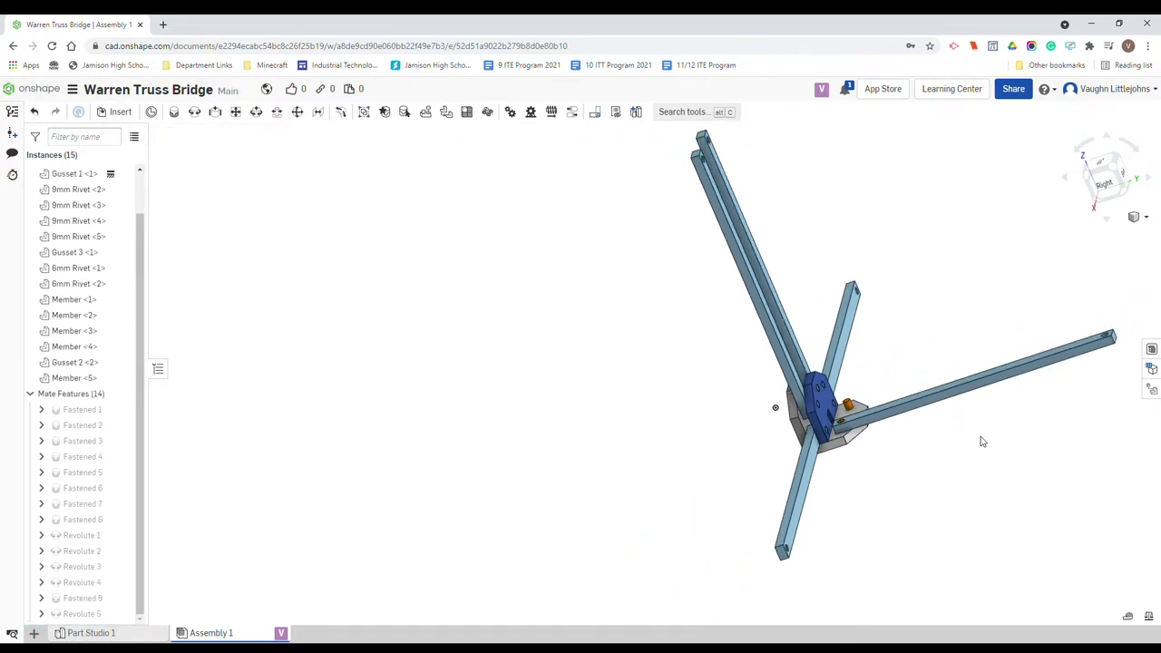
middle_click_drag(989, 443, 829, 436)
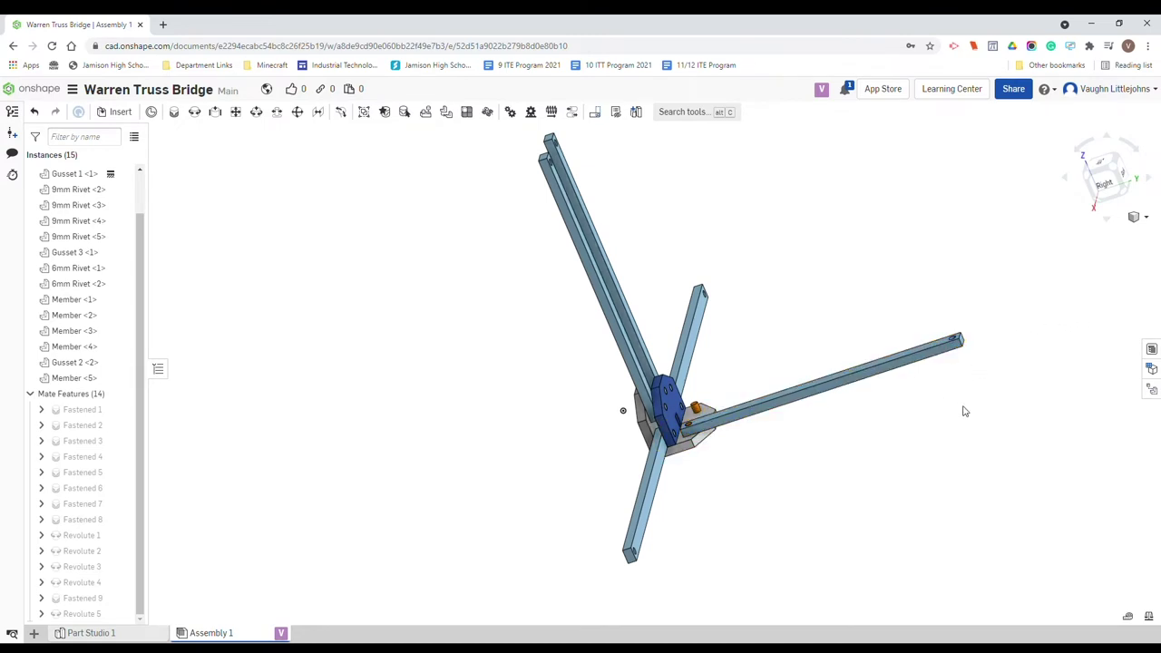
right_click_drag(964, 411, 964, 425)
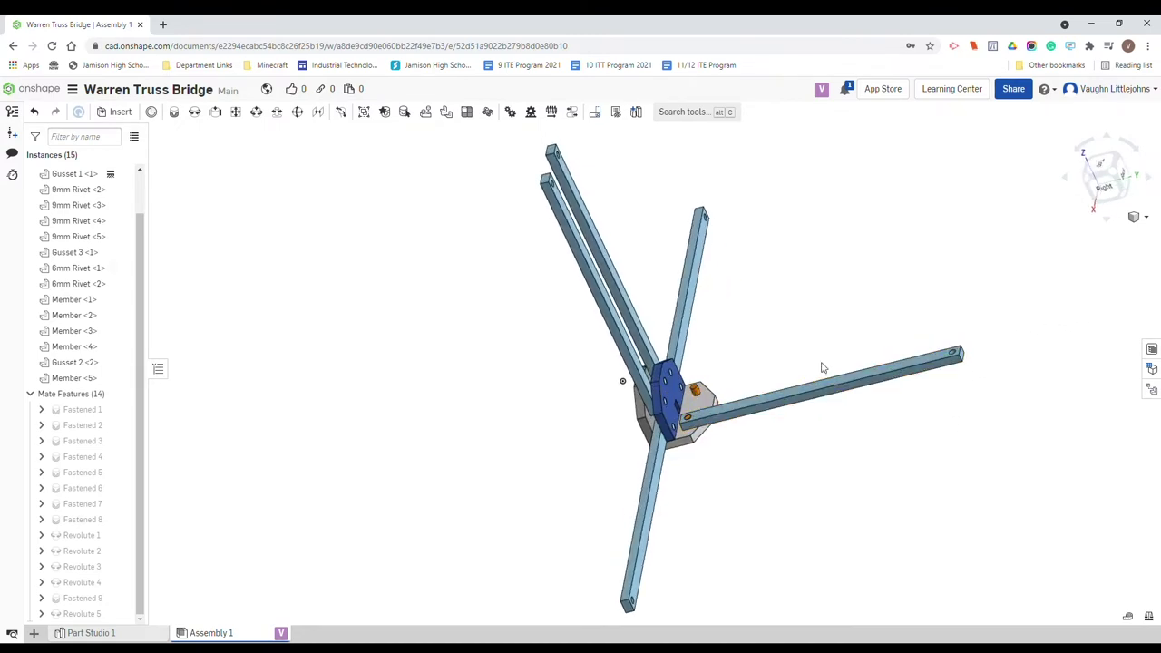
left_click(833, 411)
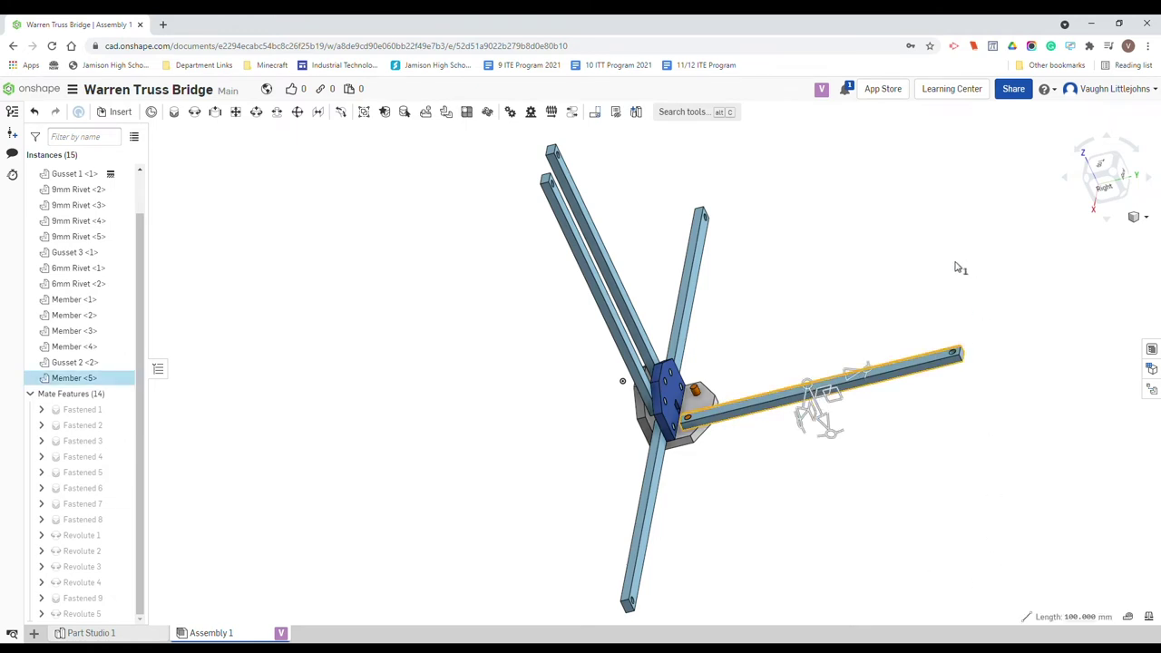
left_click(890, 285)
key("ctrl+v")
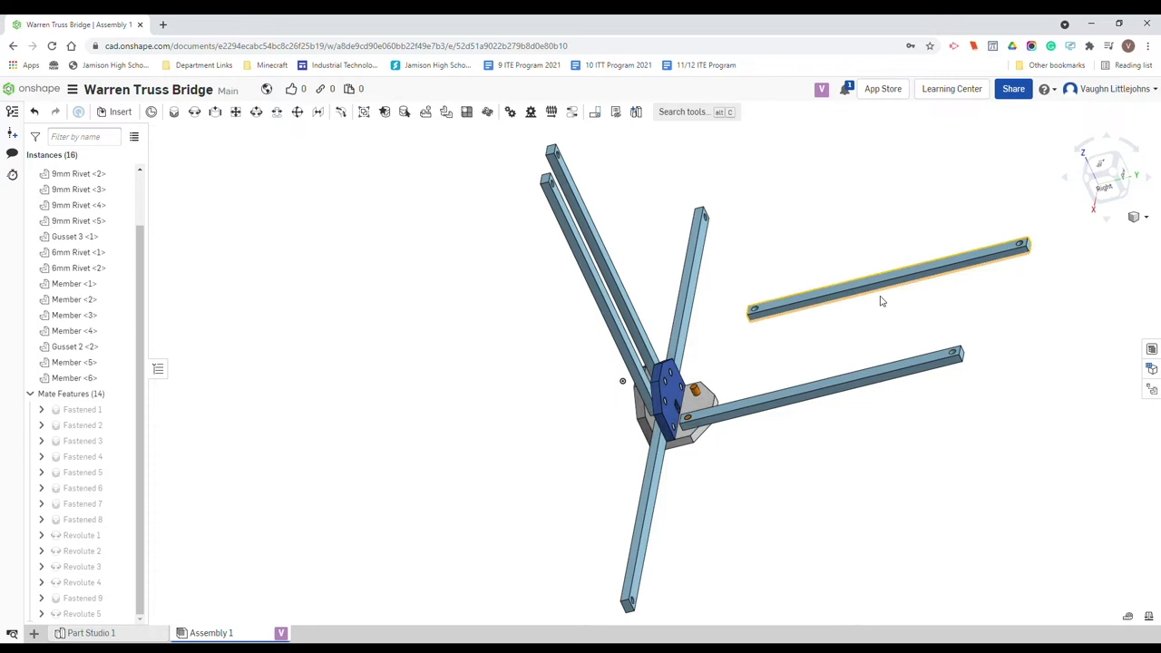
Step: Start Revolute 6 between Member <6>'s connector and the 6mm rivet connector
left_click(195, 111)
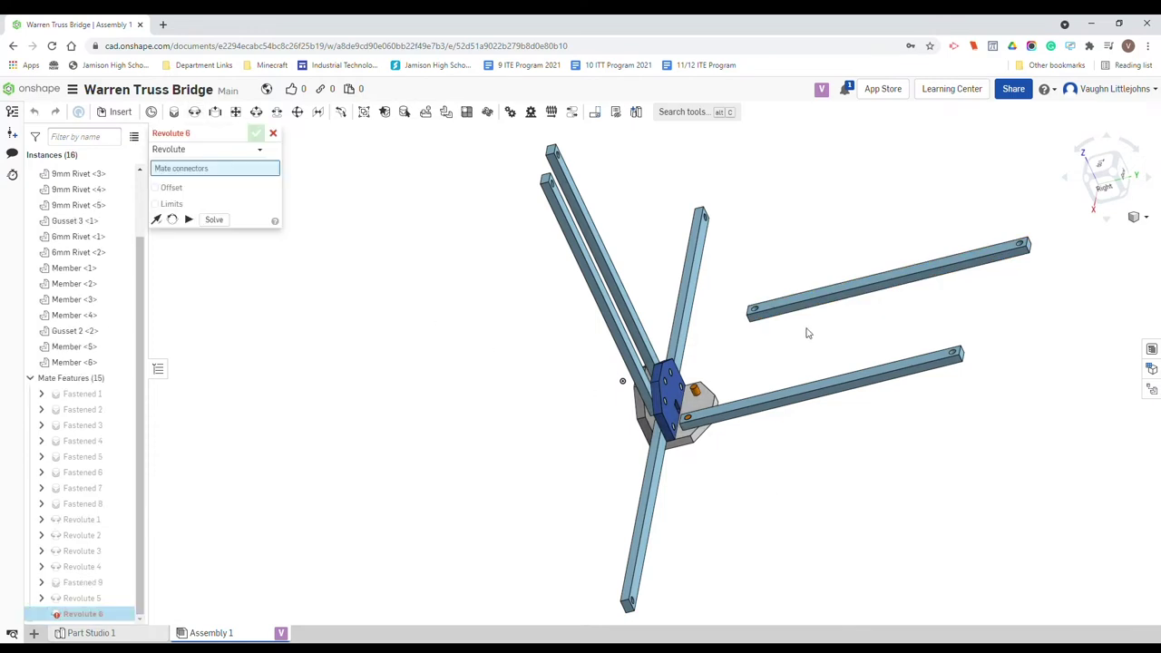
scroll(765, 318, "up", 5)
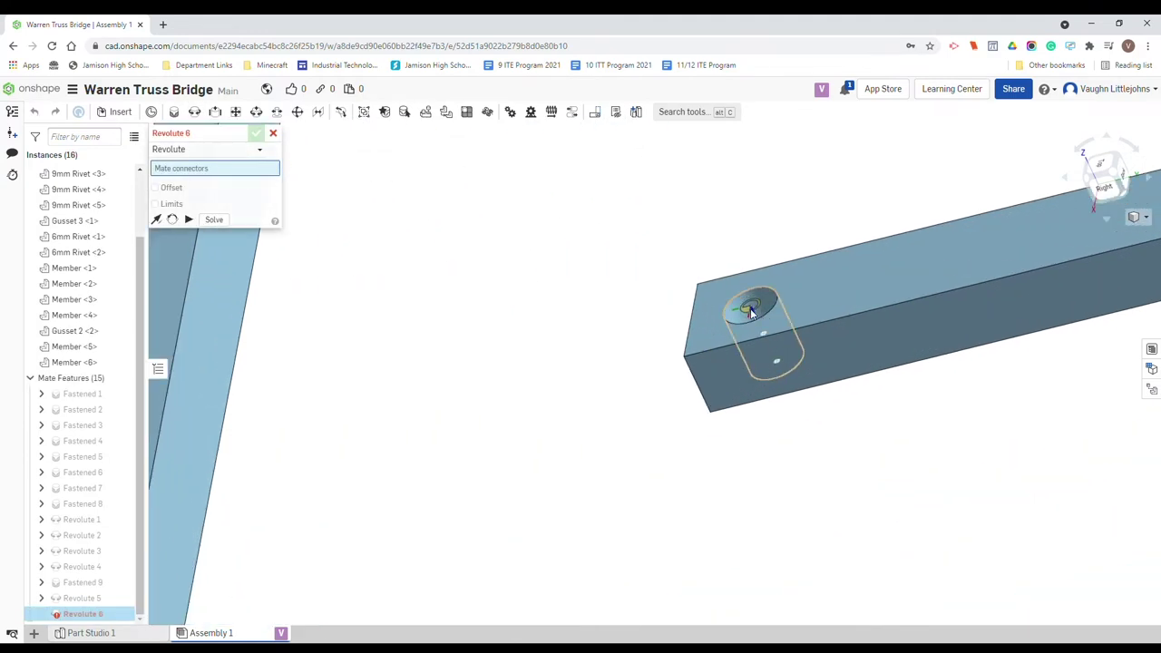
left_click(750, 312)
scroll(734, 349, "down", 5)
scroll(692, 378, "up", 2)
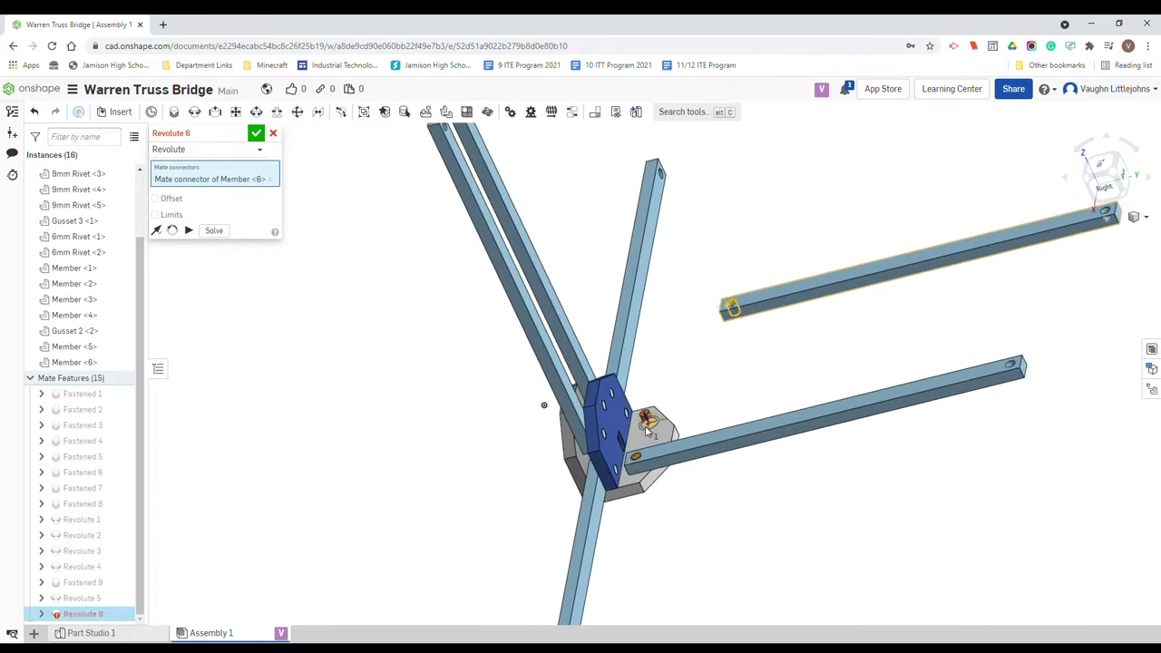
scroll(646, 431, "up", 5)
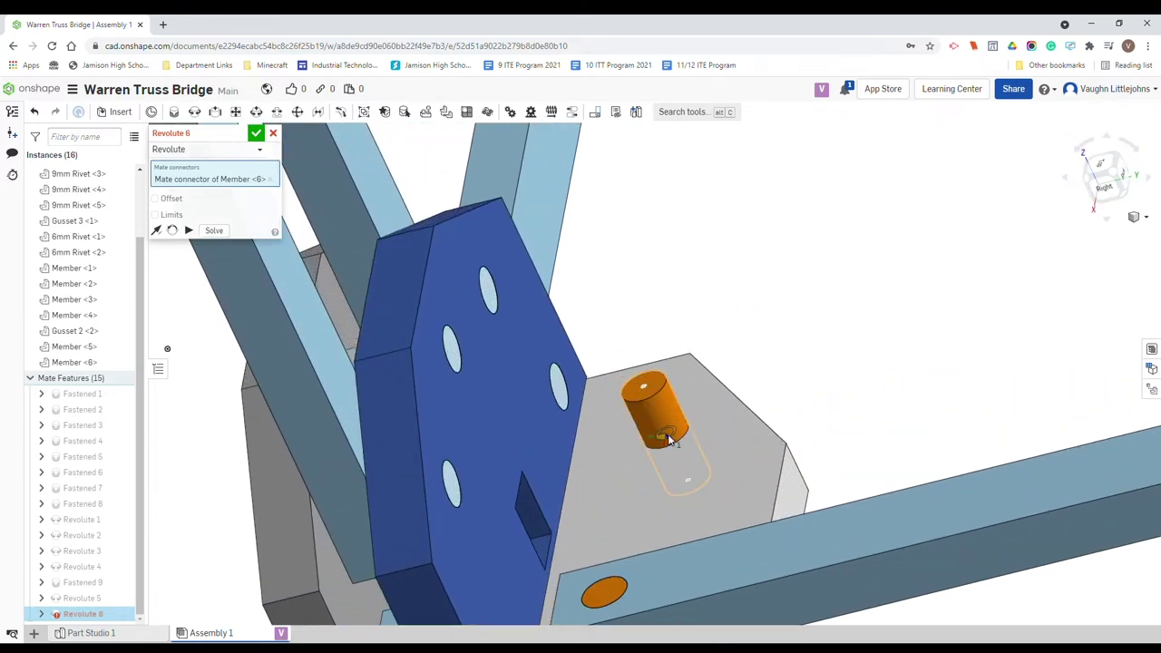
left_click(667, 440)
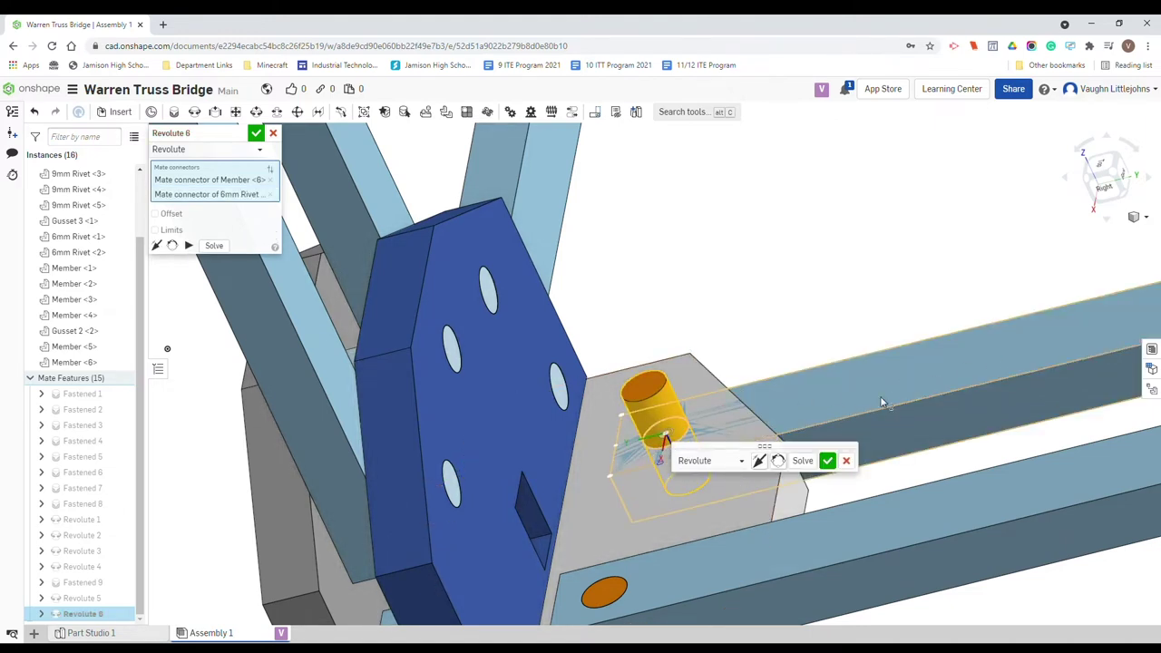
Step: Give the revolute mate a -3 mm offset so the member rests on the pin
left_click(156, 214)
left_click(258, 231)
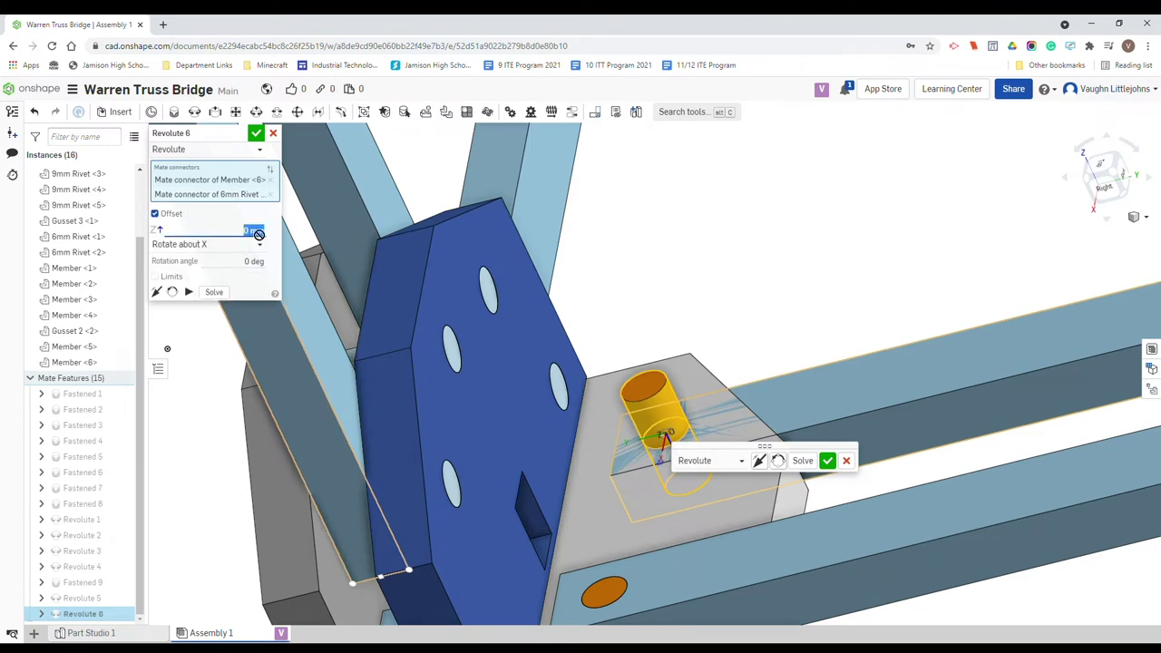
type("3")
key("Return")
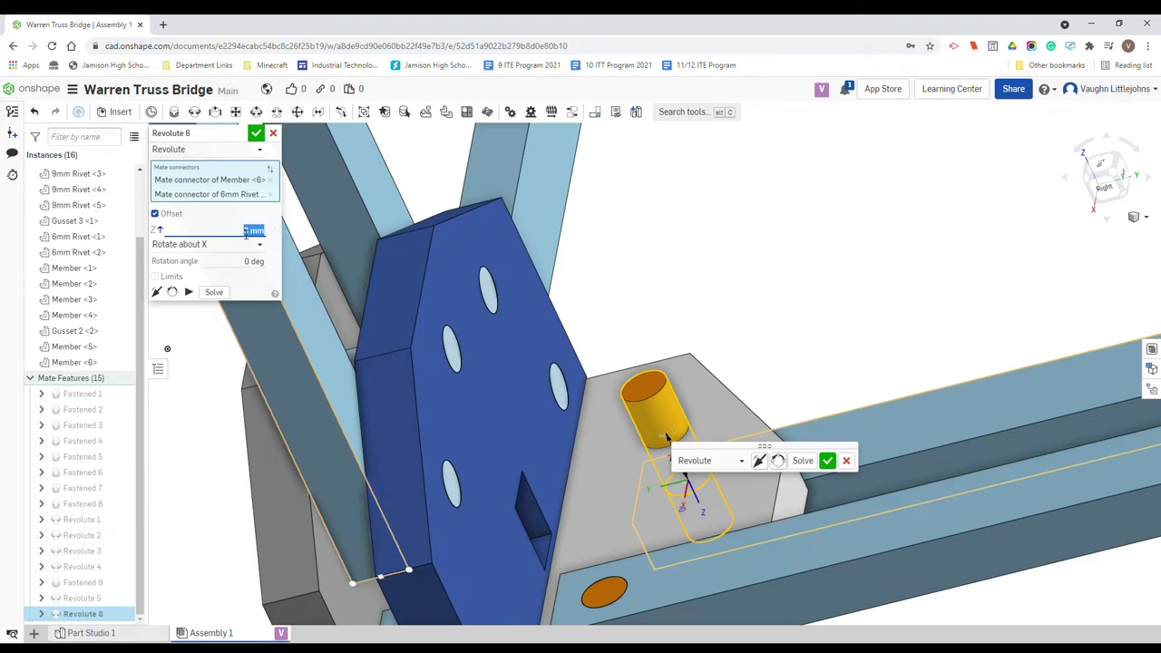
left_click(252, 233)
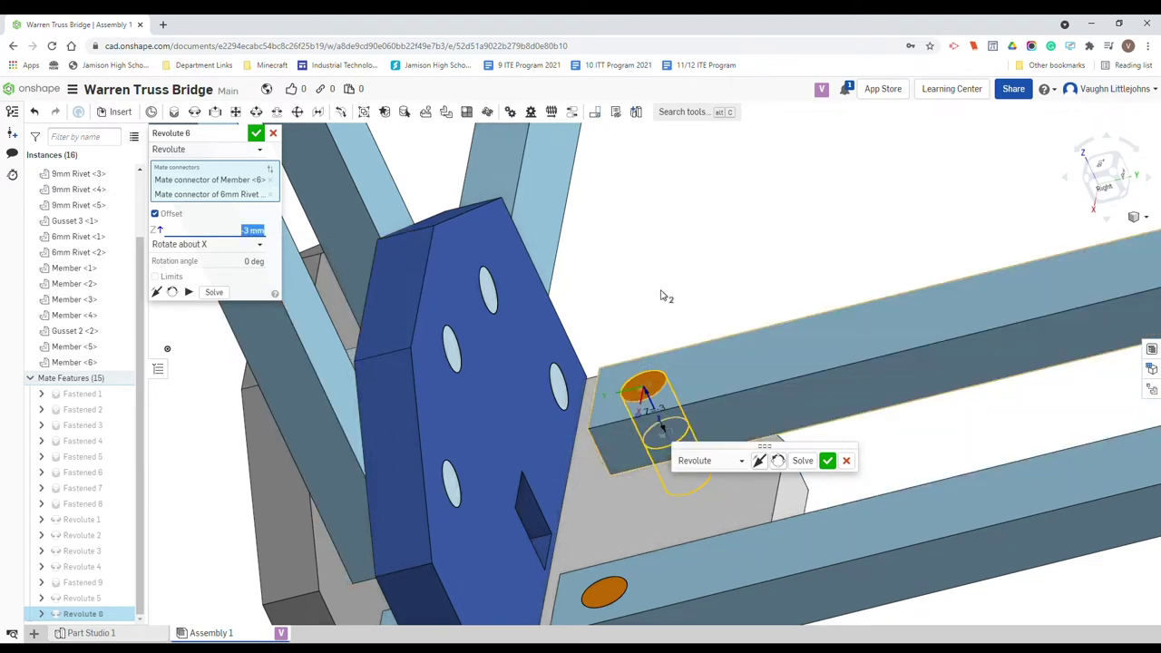
Step: Commit Revolute 6 and frame the vertical members fully in view
left_click(828, 460)
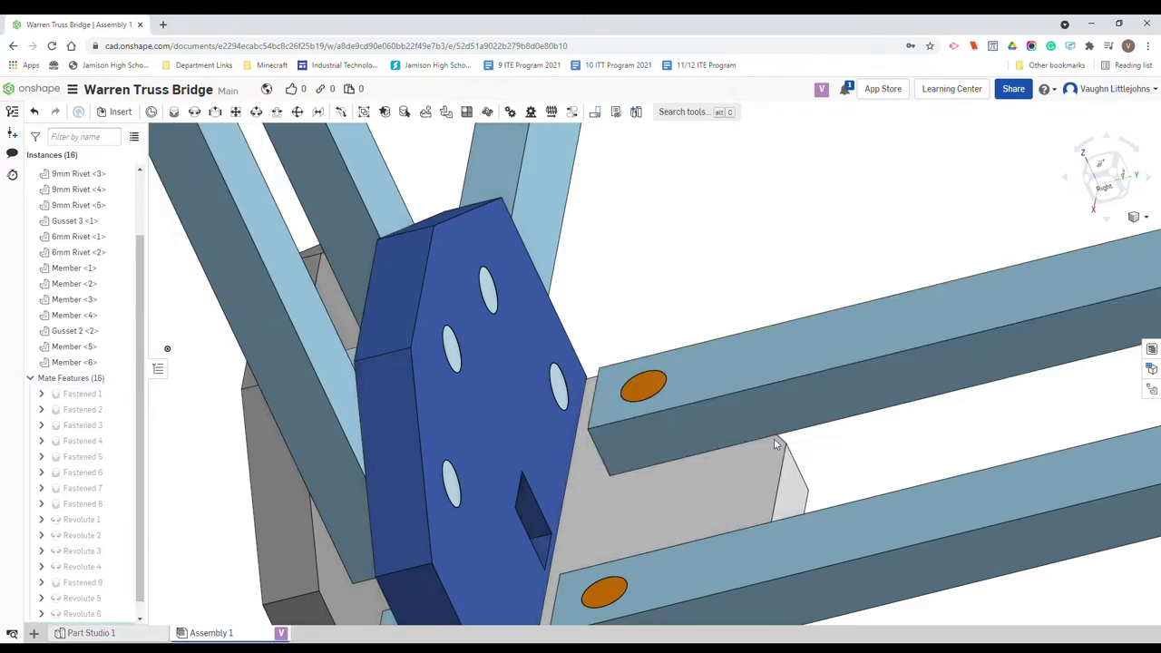
scroll(758, 443, "down", 8)
right_click_drag(742, 466, 796, 442)
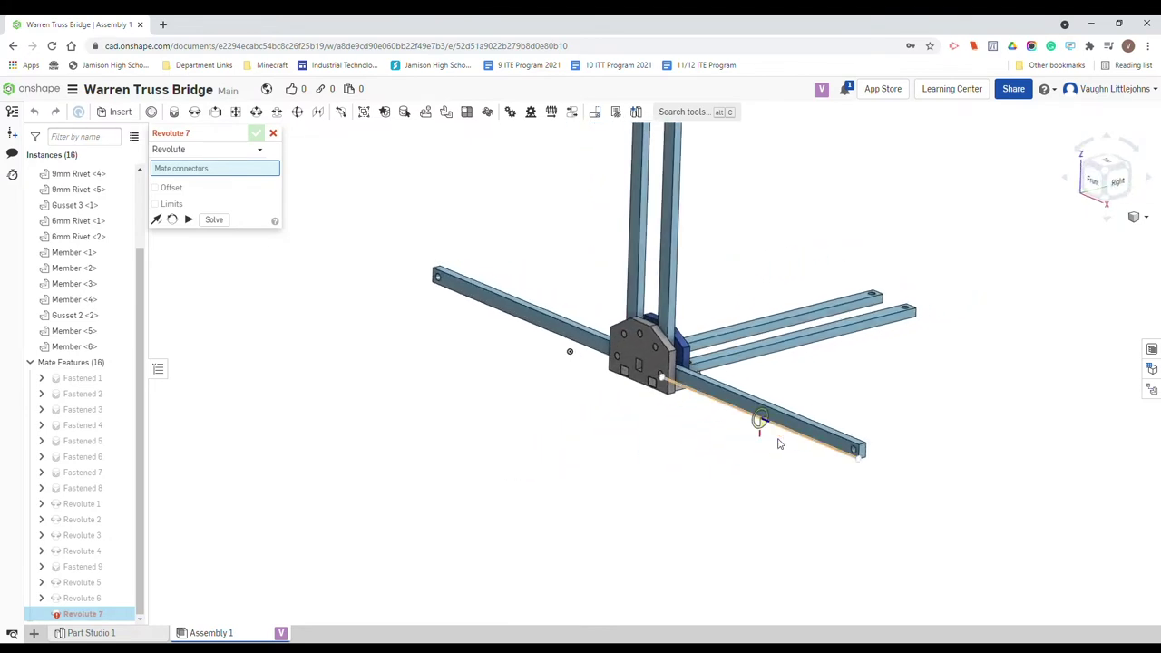
middle_click_drag(606, 374, 630, 523)
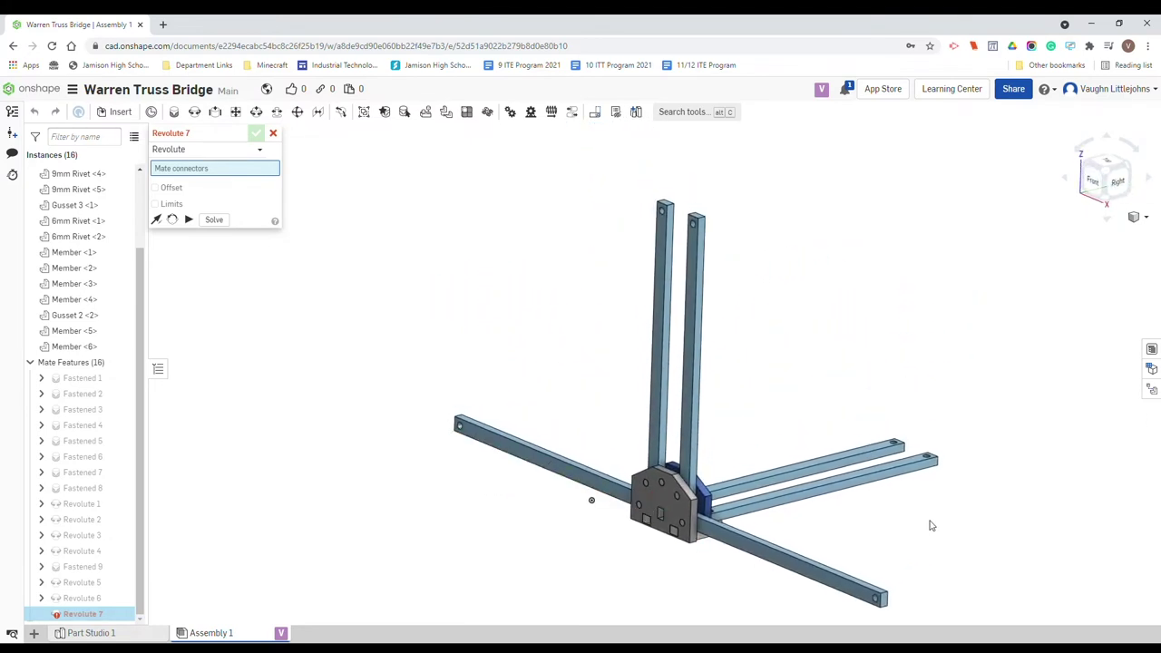
Step: Cancel the empty Revolute 7 mate and view the truss from the Front
left_click(273, 134)
right_click_drag(280, 148, 799, 427)
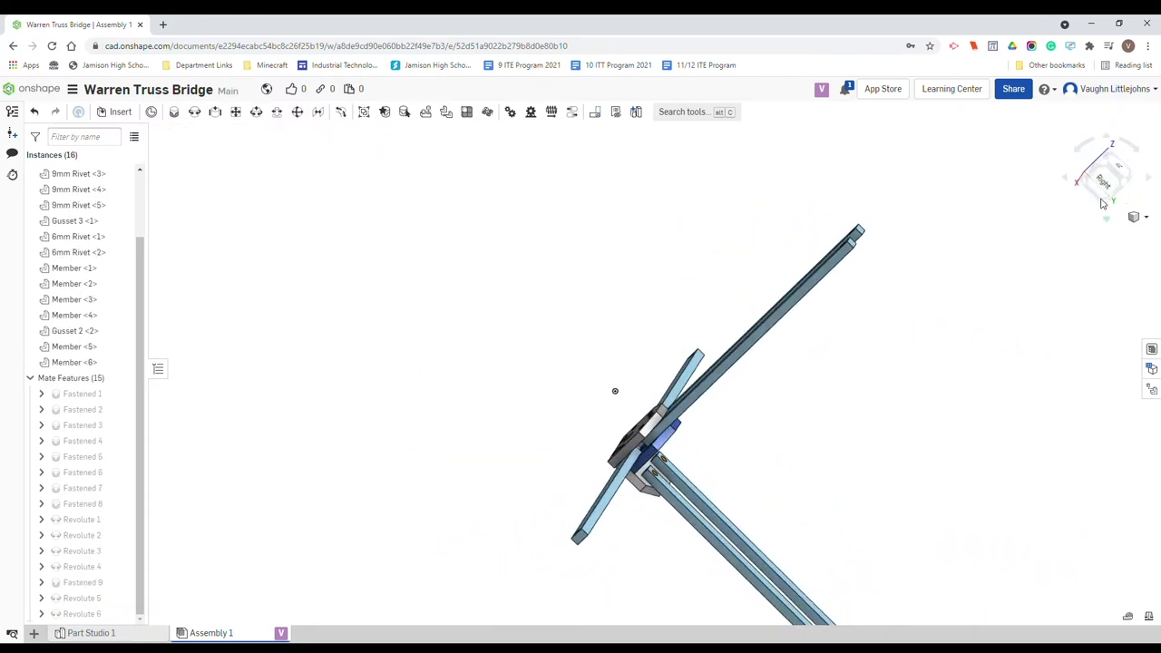
right_click_drag(723, 399, 562, 426)
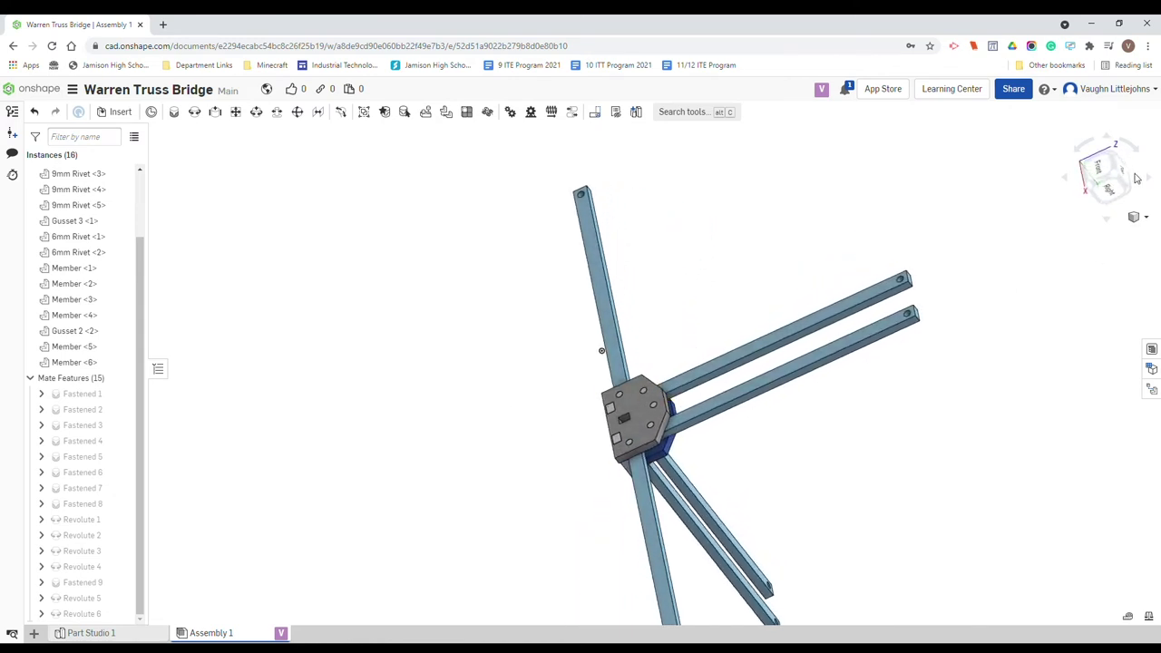
left_click(1100, 168)
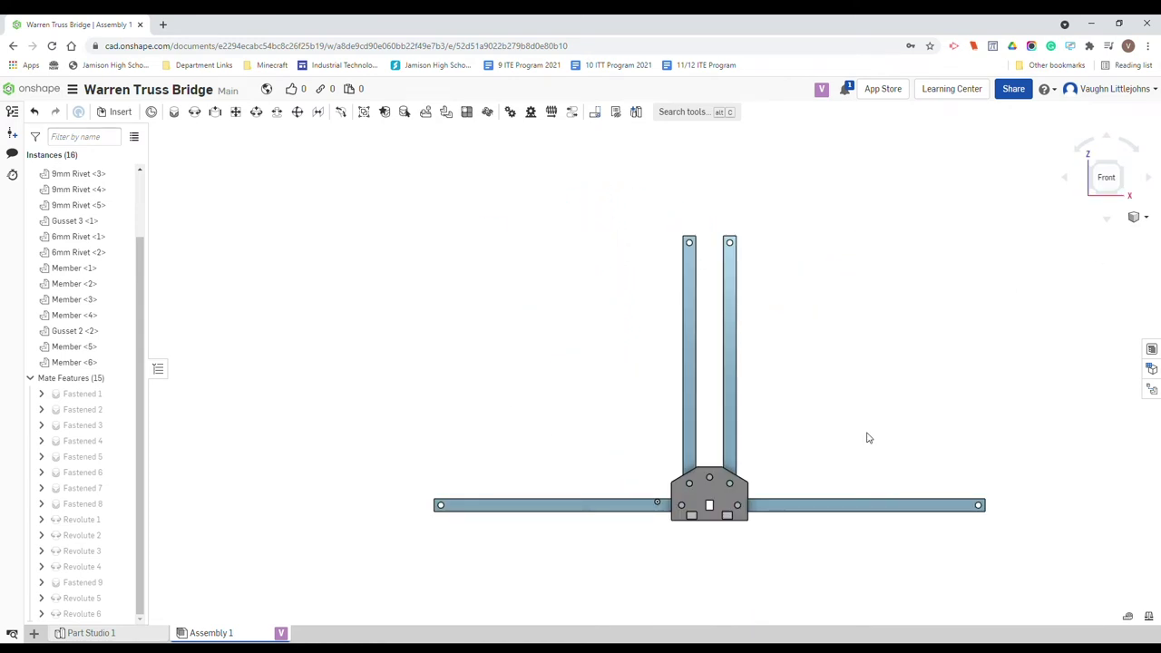
Step: Hide the two horizontal bottom bars, Member <1> and Member <2>
left_click(573, 506)
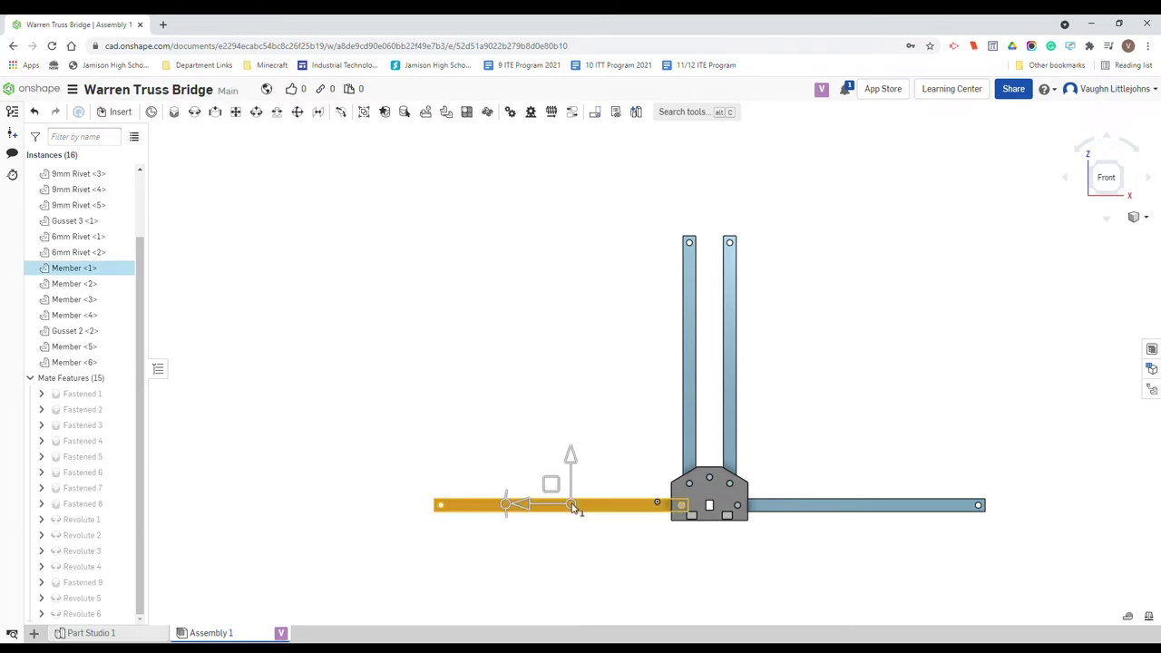
left_click(850, 505)
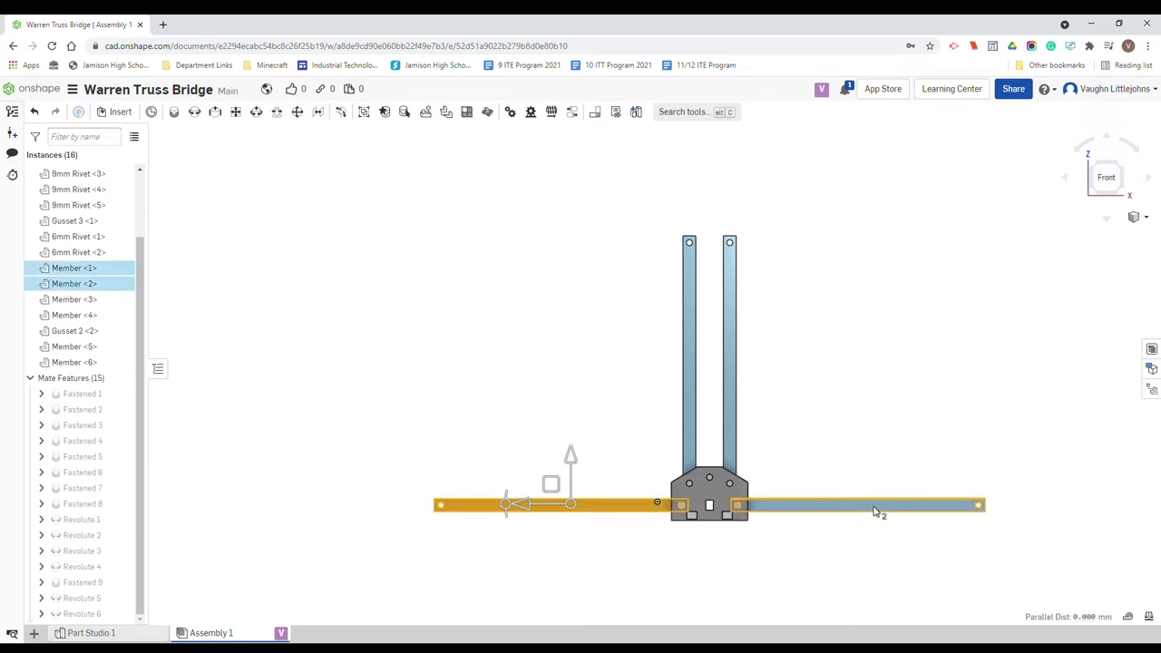
right_click(876, 508)
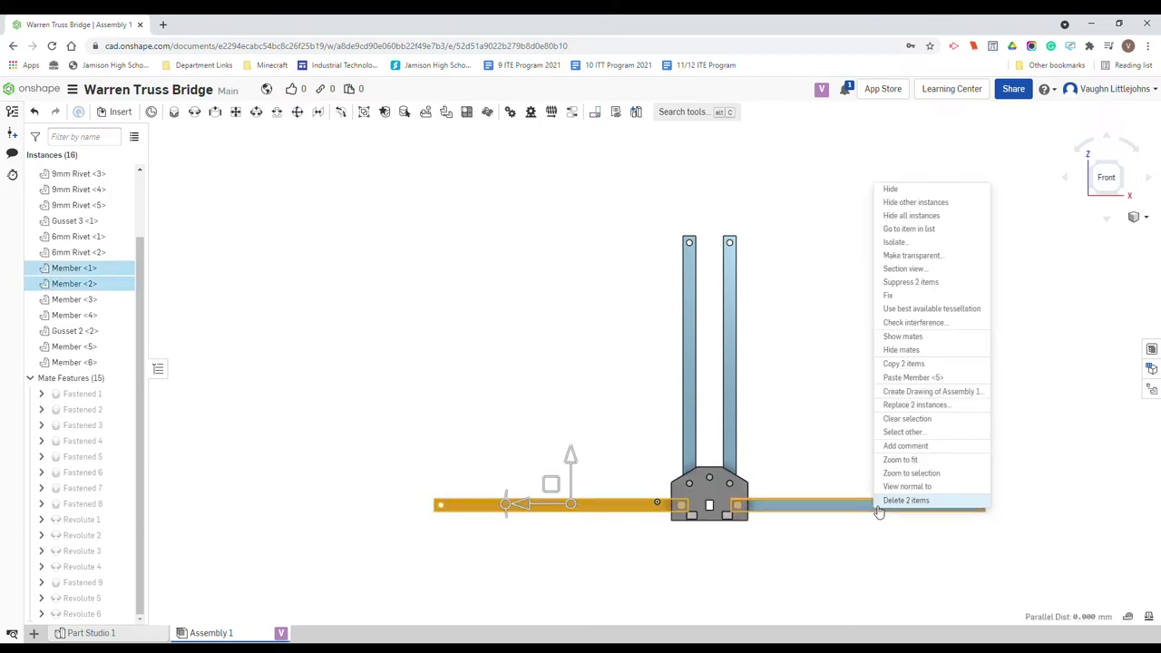
left_click(902, 192)
Step: Box-select the visible joint parts and paste a duplicate group beside the original
right_click_drag(929, 411, 878, 382)
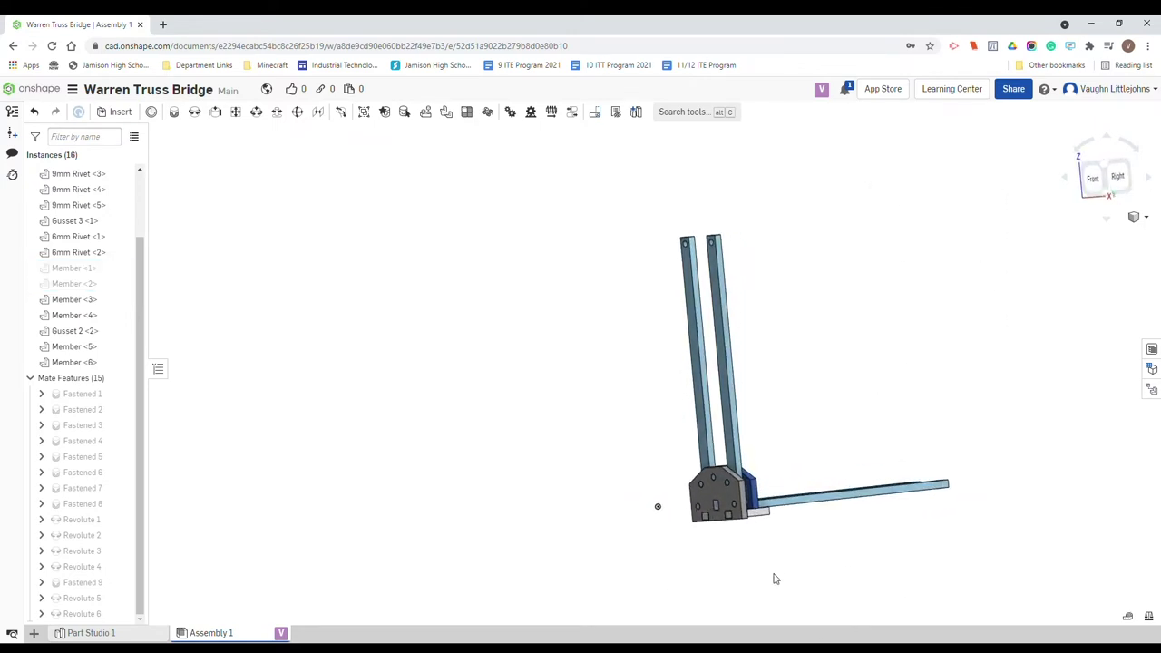
left_click_drag(1001, 180, 570, 582)
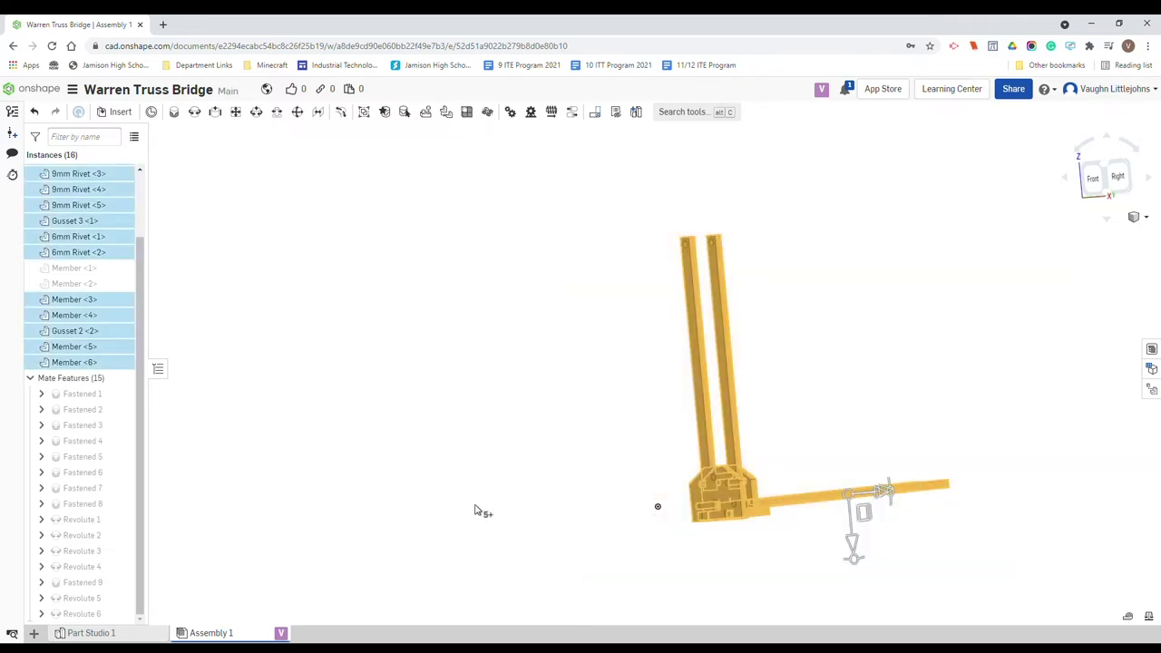
key("ctrl+v")
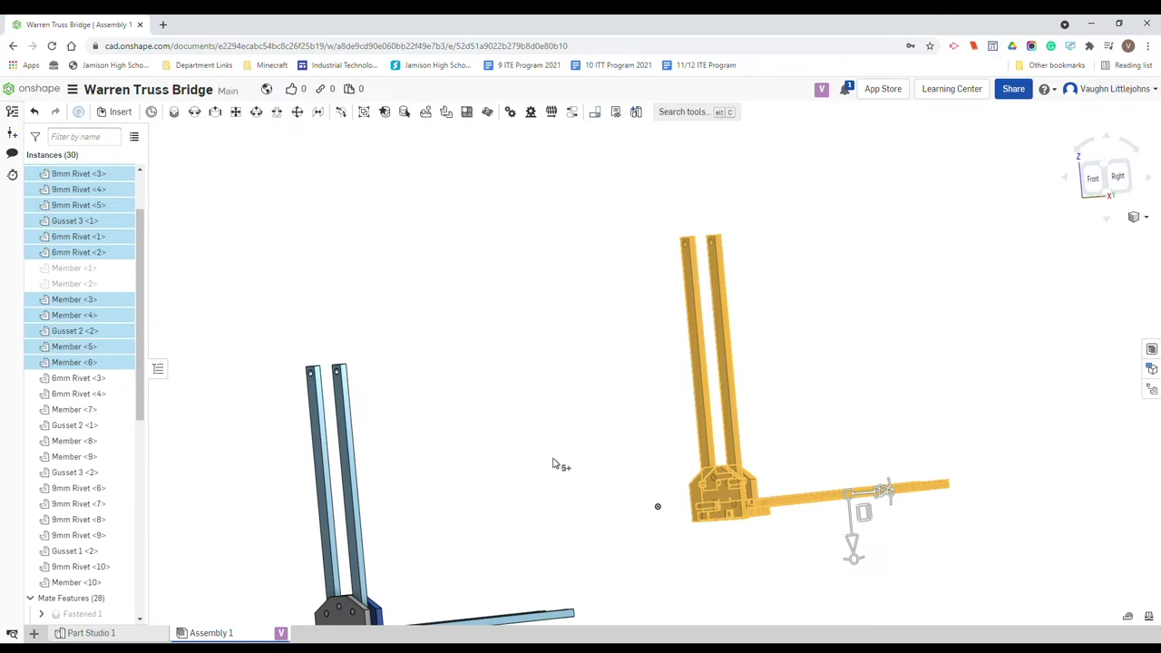
right_click_drag(554, 463, 542, 526)
scroll(526, 535, "down", 2)
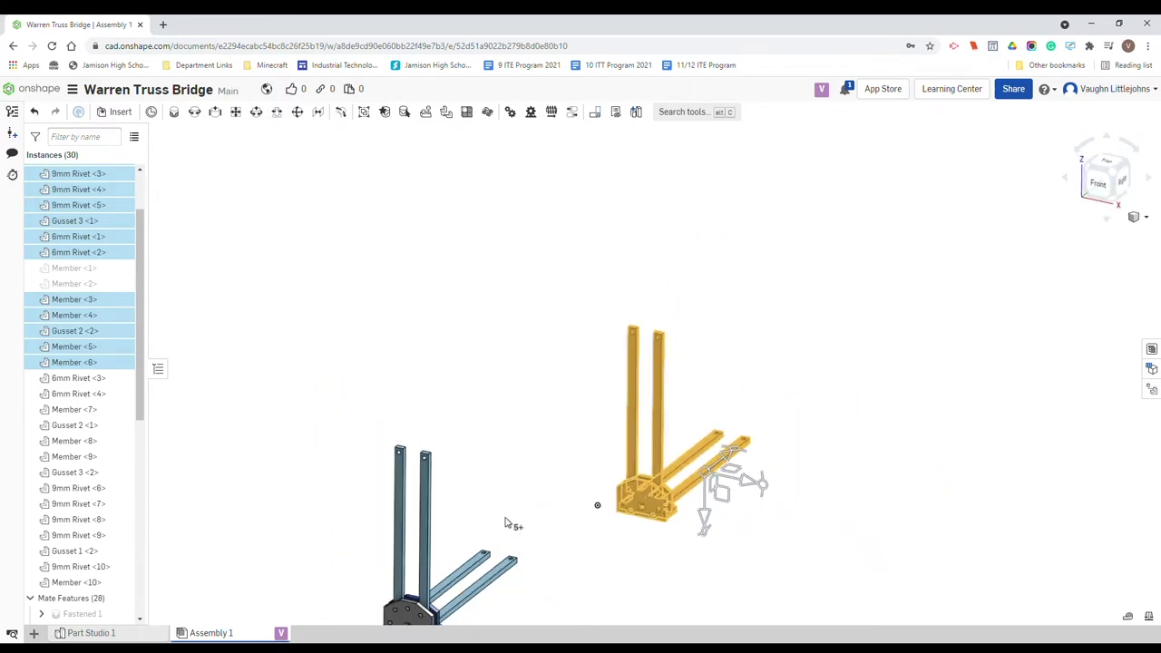
middle_click_drag(510, 523, 557, 407)
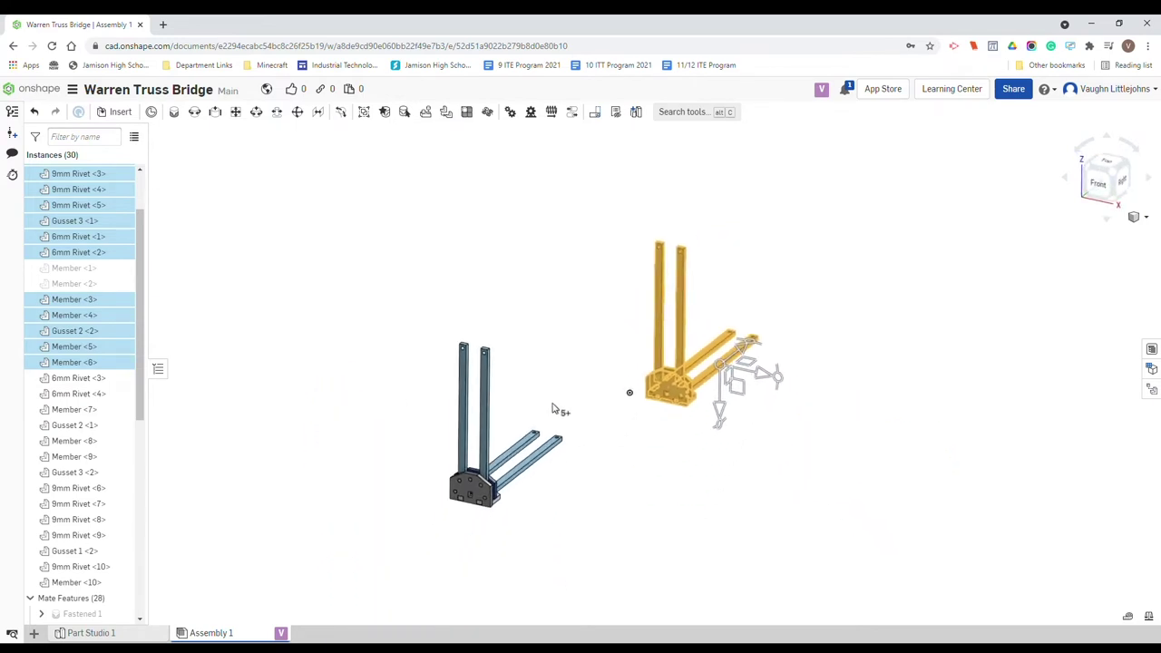
left_click(375, 394)
left_click_drag(580, 273, 325, 550)
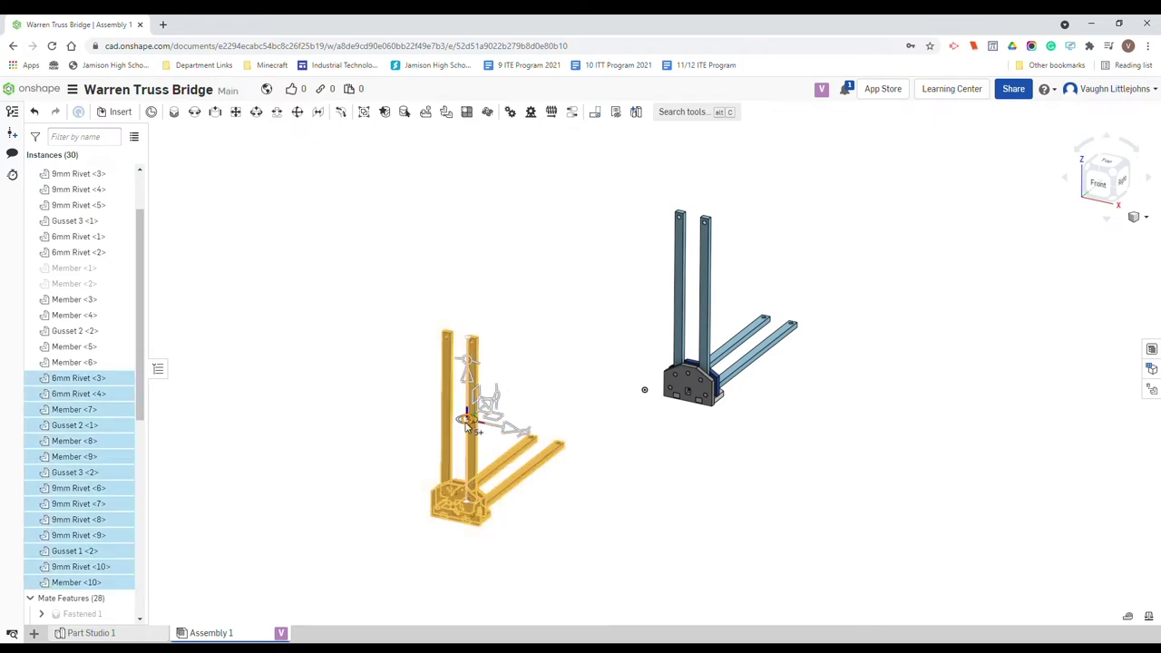
left_click(596, 517)
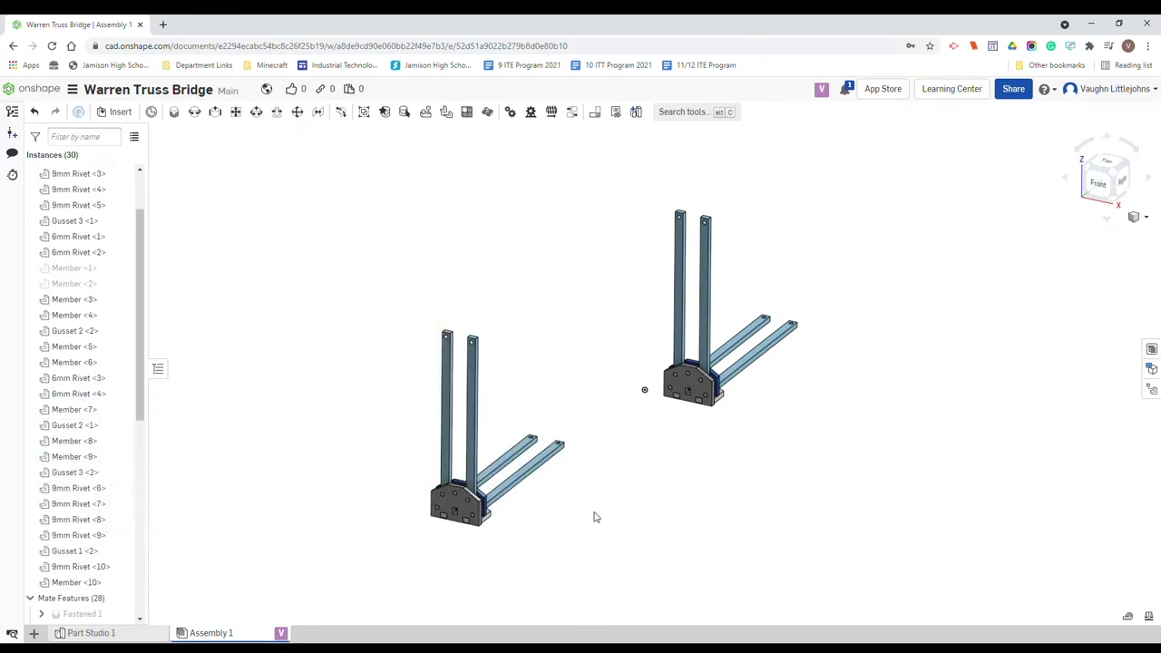
scroll(109, 378, "up", 2)
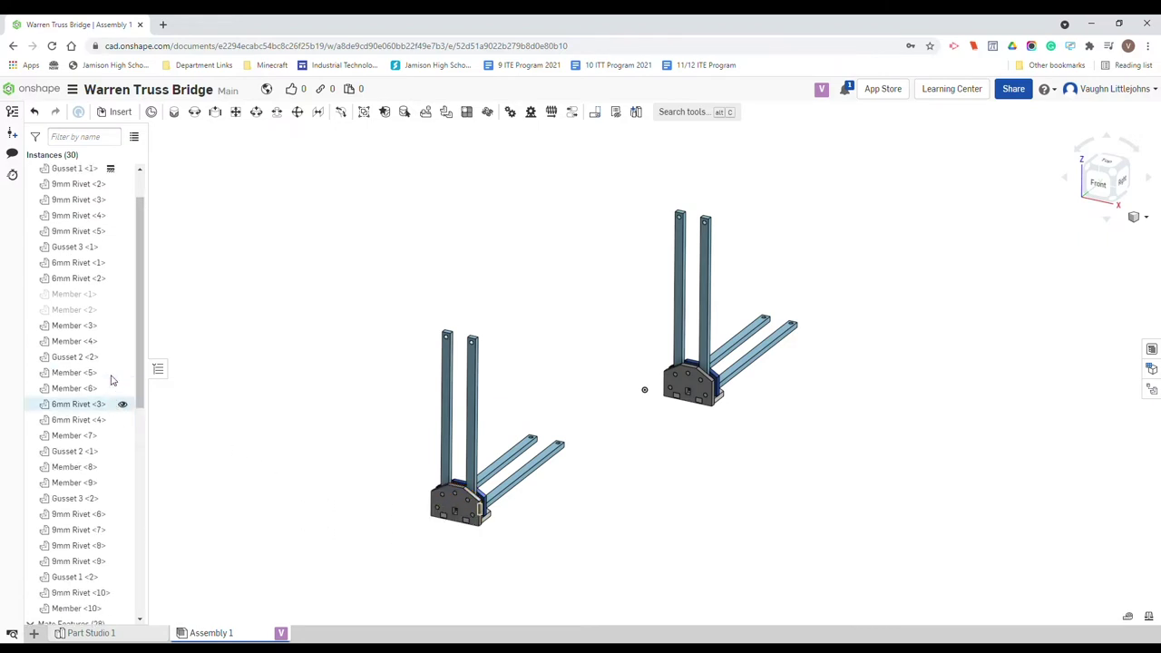
mouse_move(109, 222)
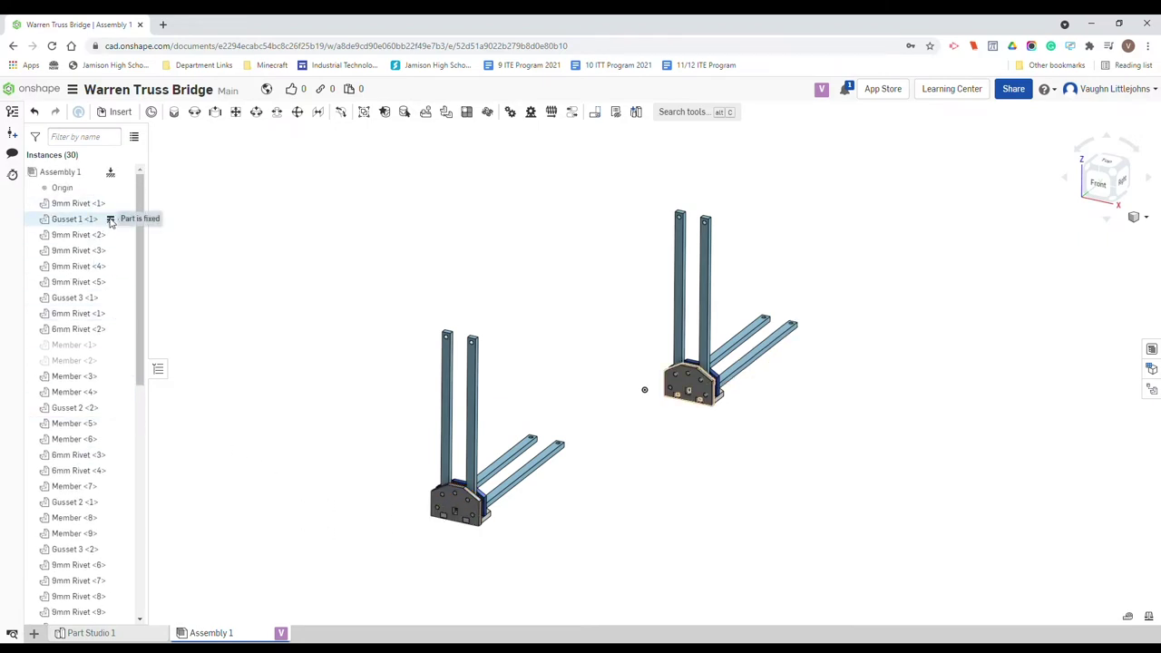
scroll(109, 223, "down", 1)
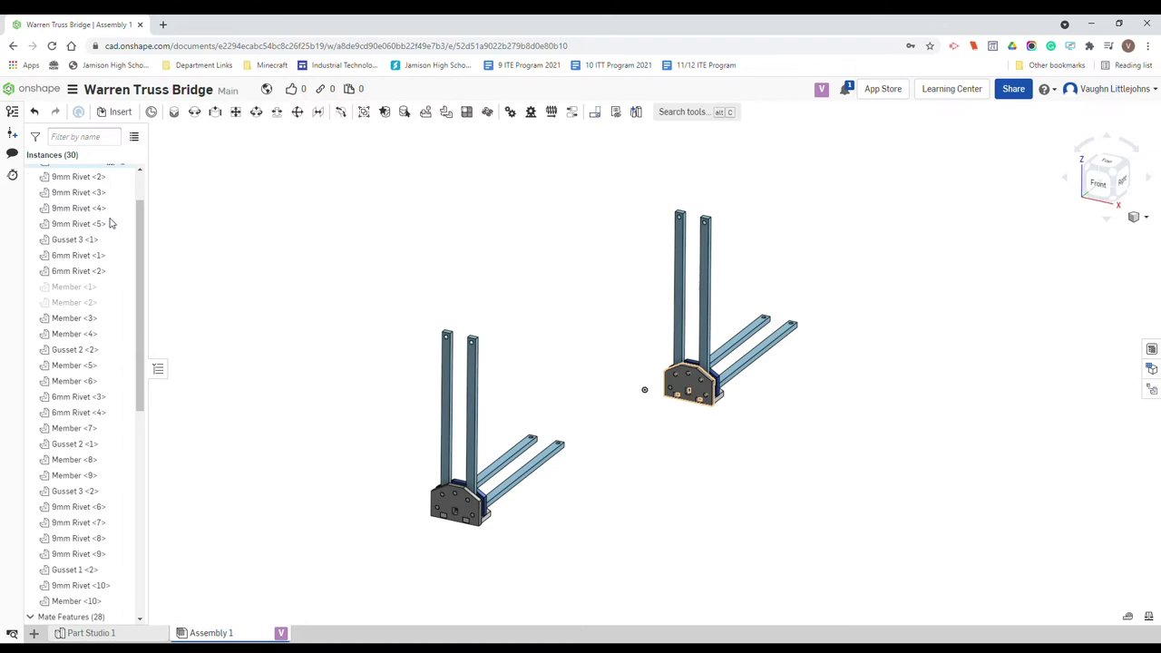
scroll(349, 456, "up", 1)
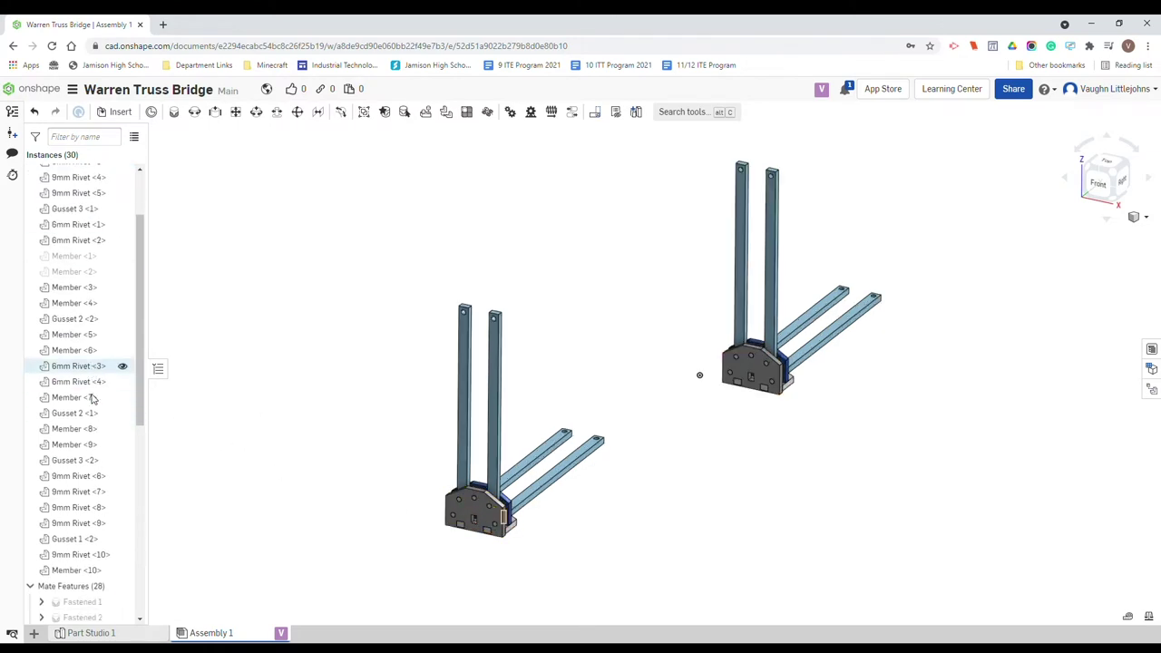
scroll(103, 399, "down", 2)
scroll(113, 454, "up", 3)
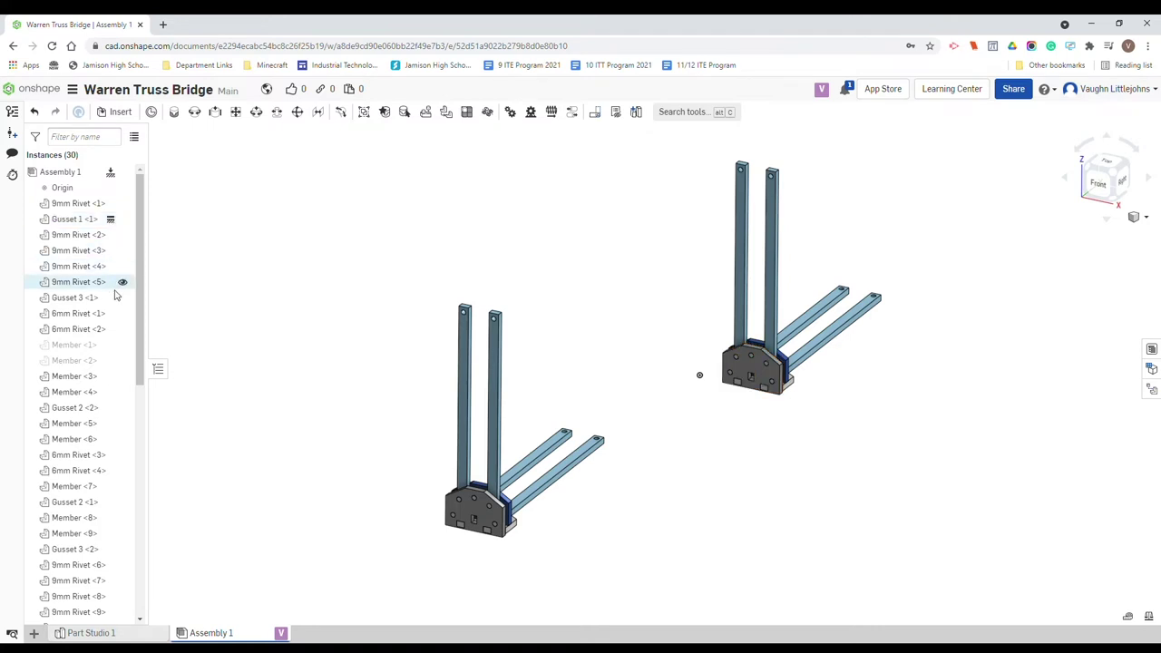
scroll(118, 481, "down", 3)
scroll(117, 497, "down", 1)
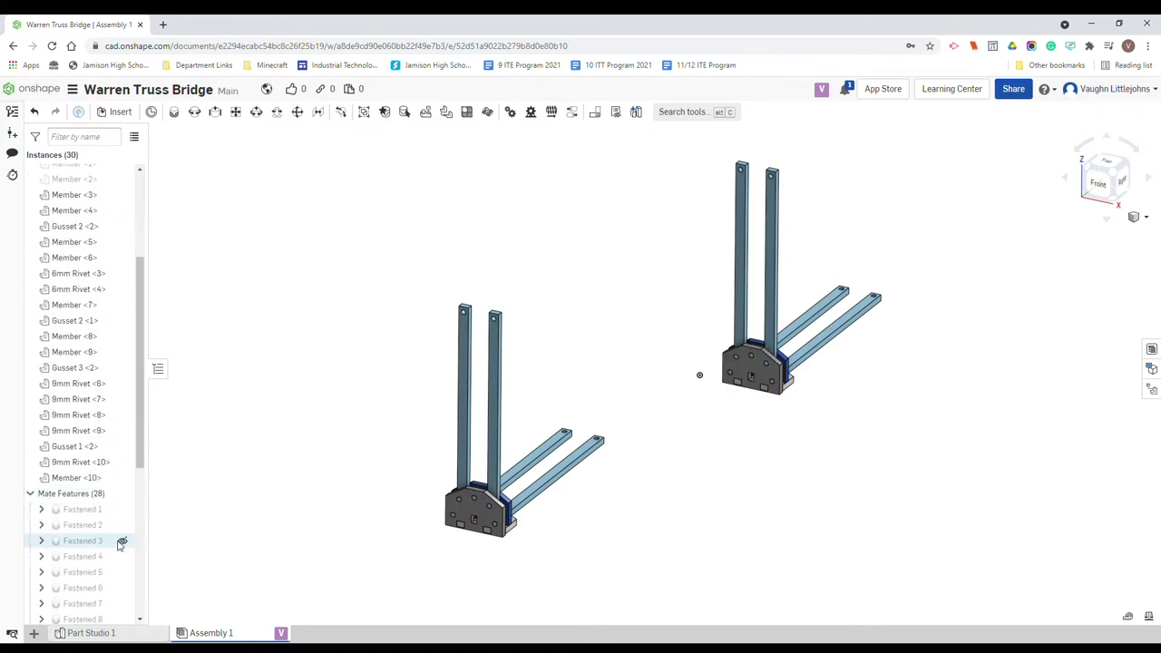
scroll(118, 476, "up", 4)
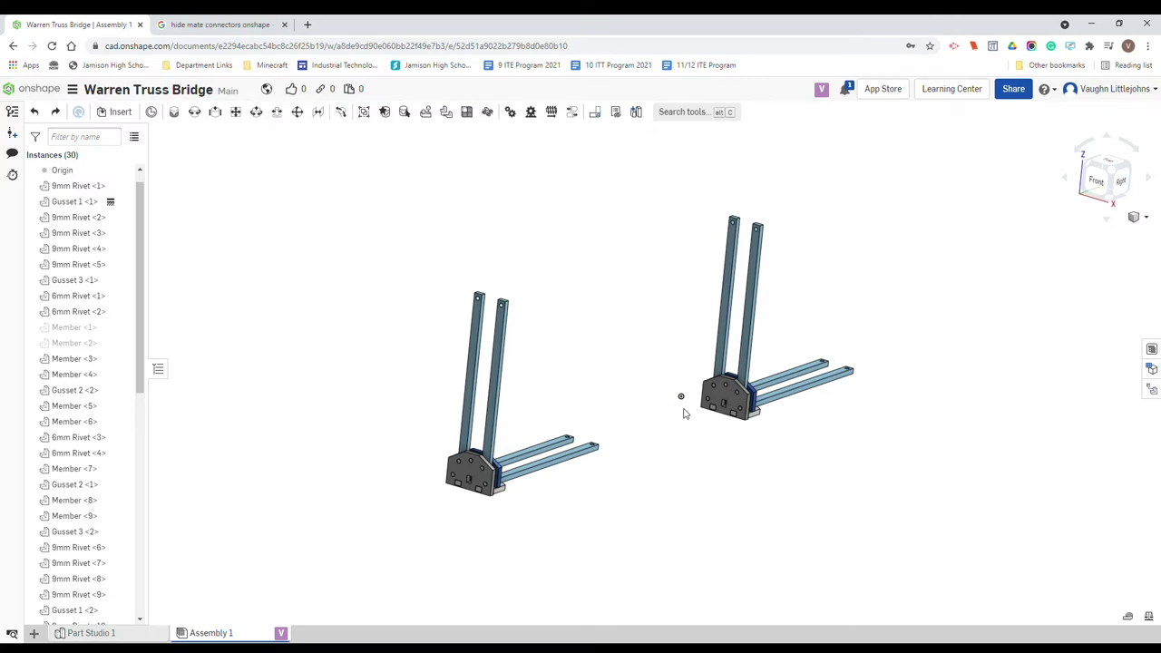
Step: Restore Member <1> and Member <2> with Show all, then apply Hide all mate connectors
right_click(671, 478)
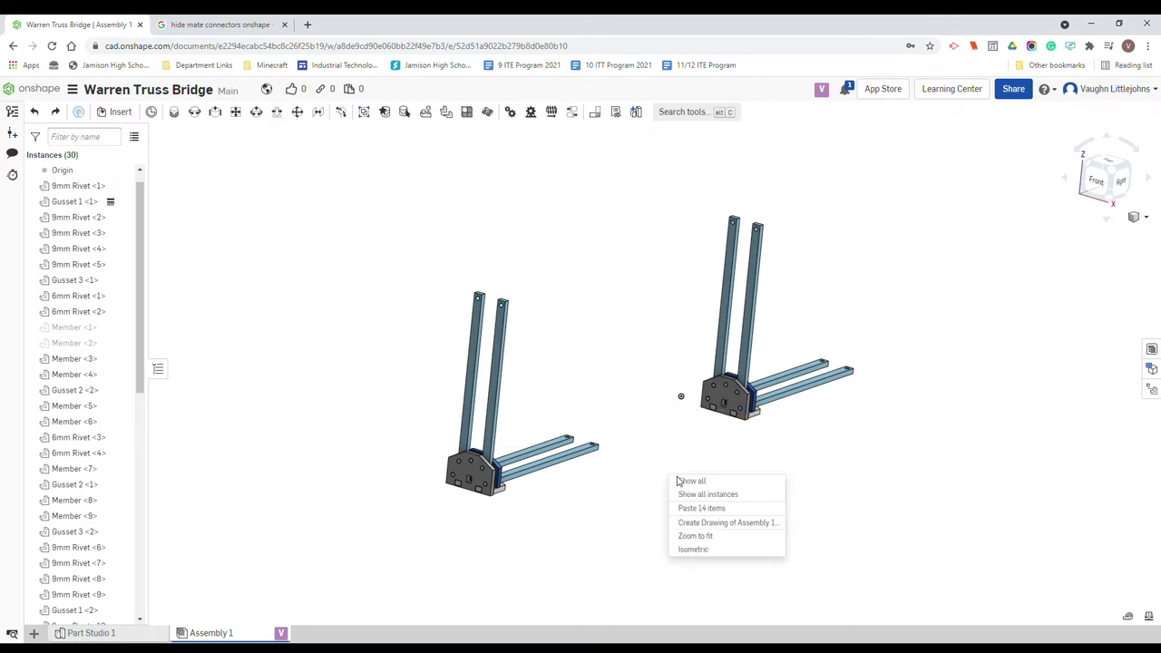
left_click(722, 483)
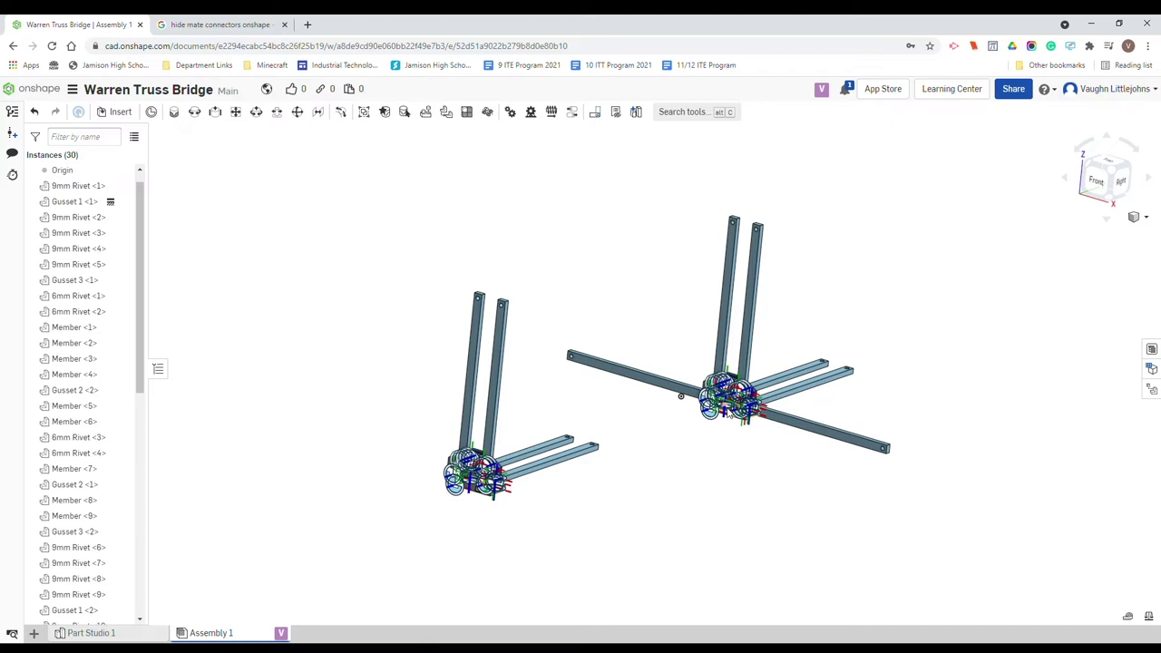
scroll(735, 435, "up", 5)
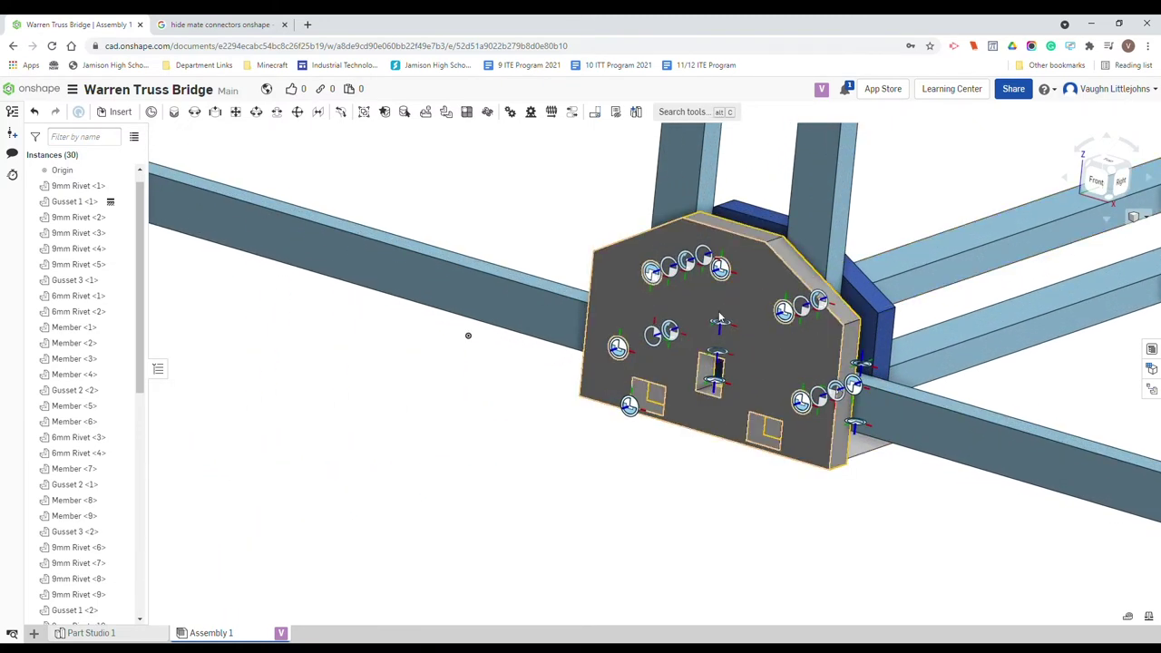
right_click(720, 268)
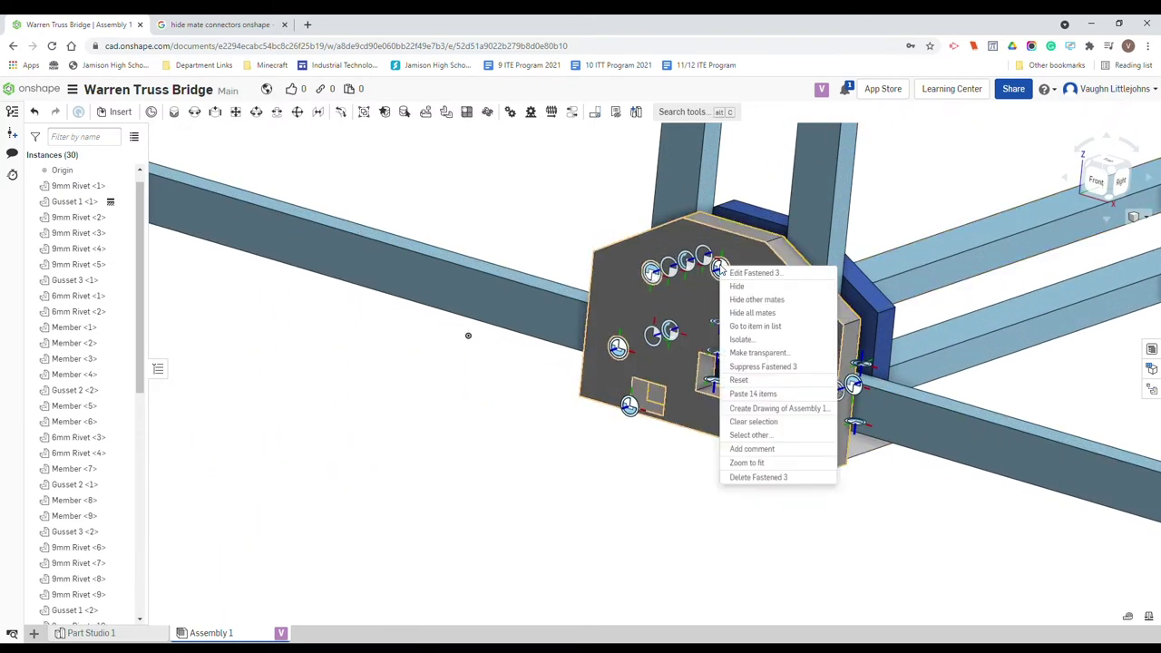
right_click(686, 262)
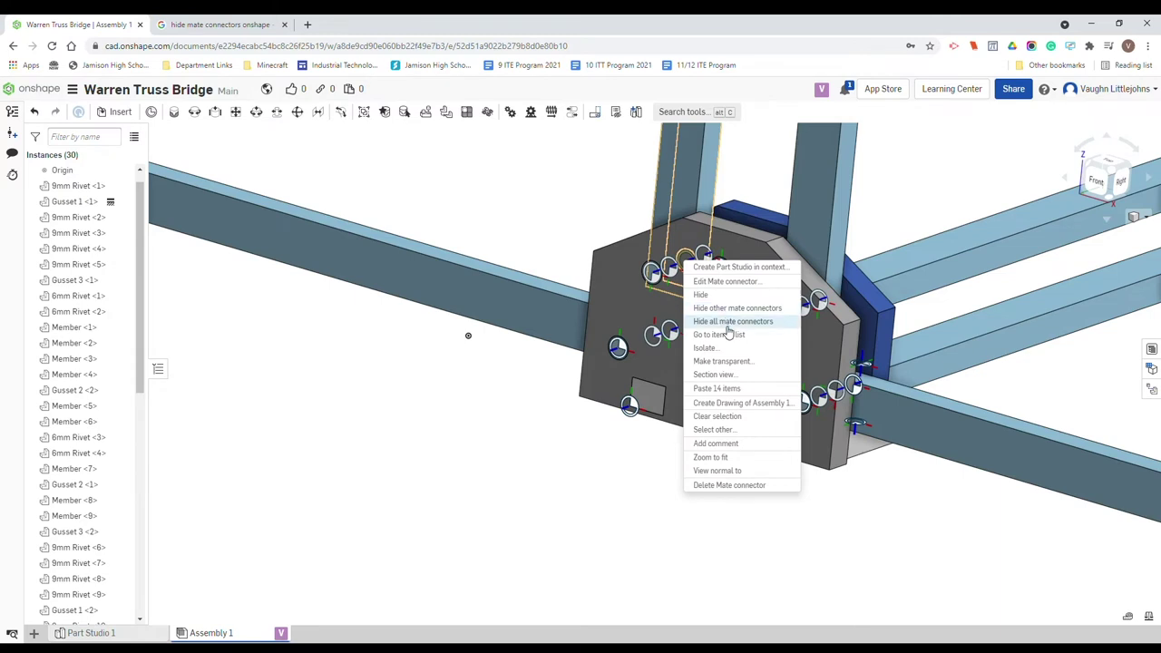
left_click(728, 322)
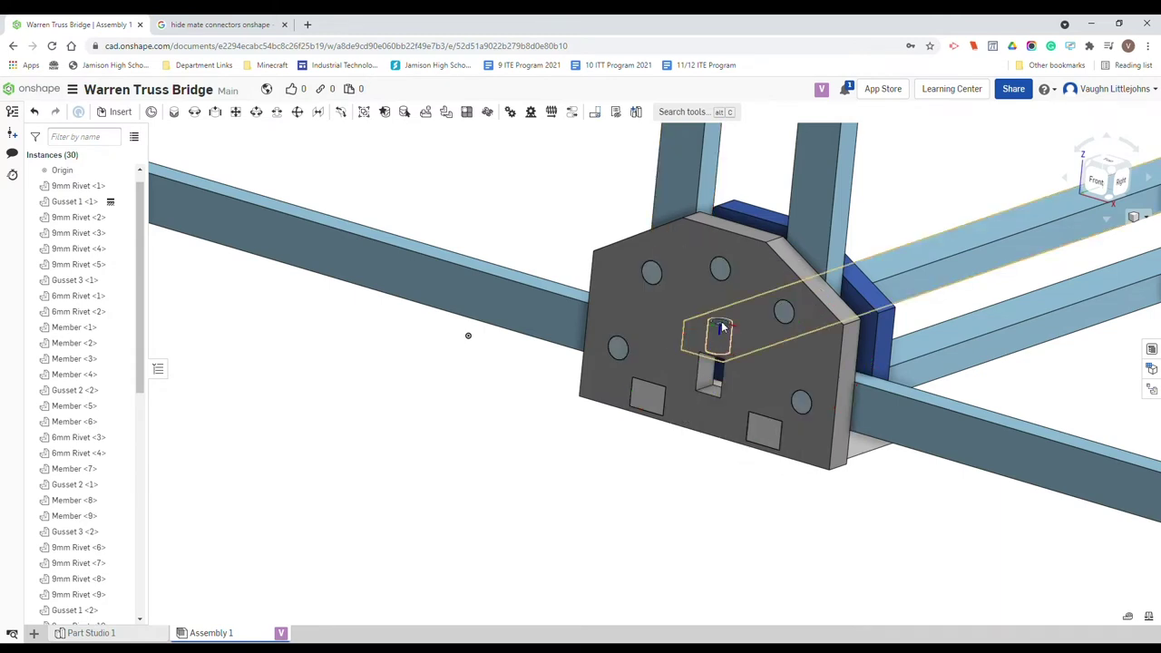
scroll(722, 328, "down", 6)
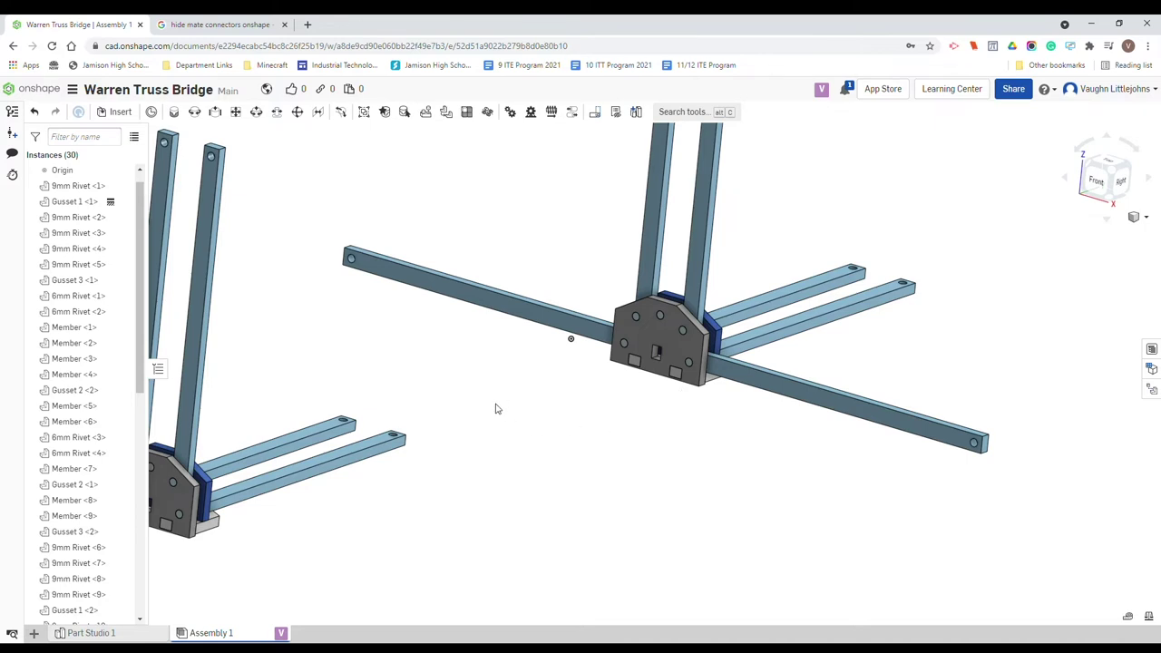
middle_click_drag(495, 409, 731, 419)
scroll(638, 378, "down", 3)
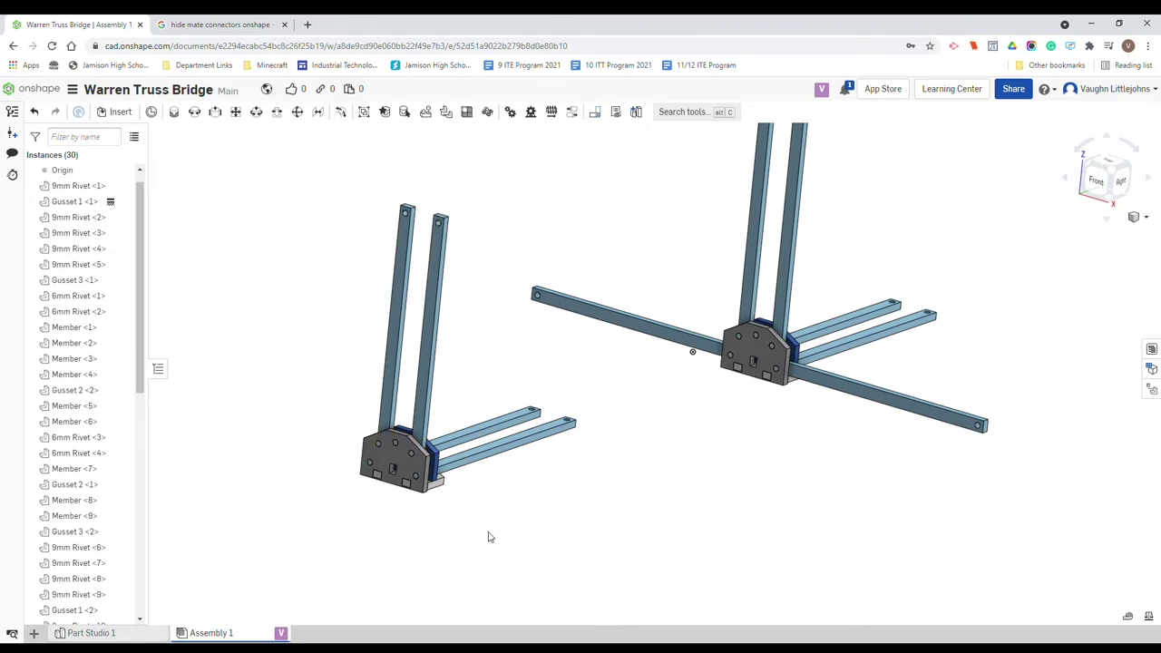
scroll(417, 474, "up", 5)
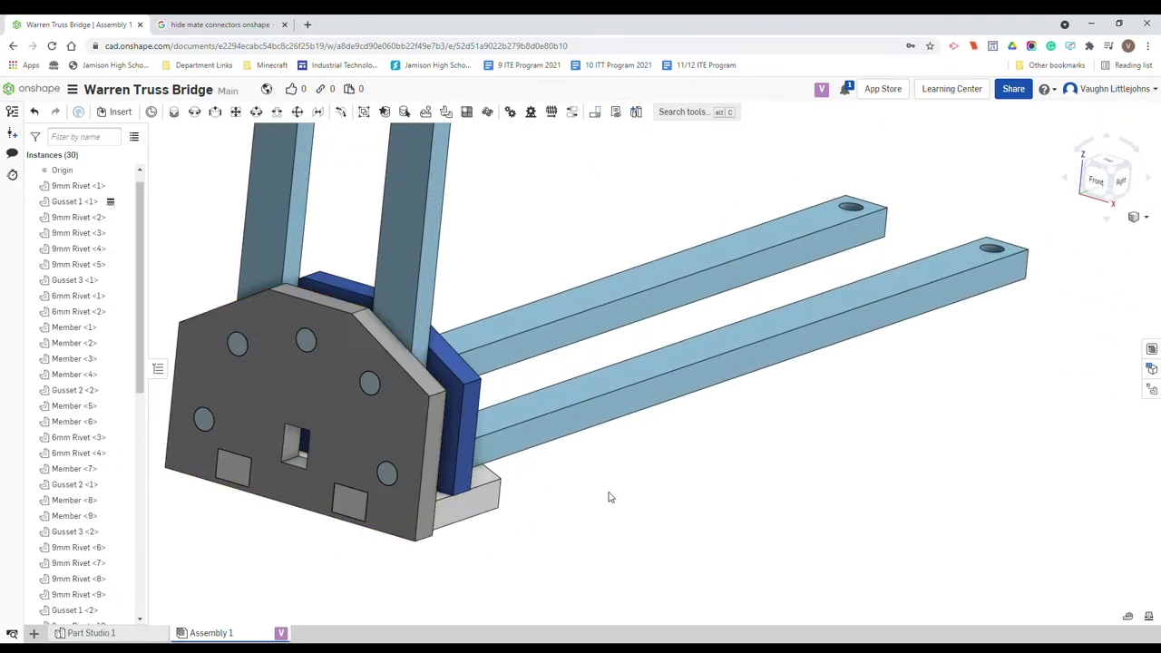
right_click_drag(609, 497, 568, 500)
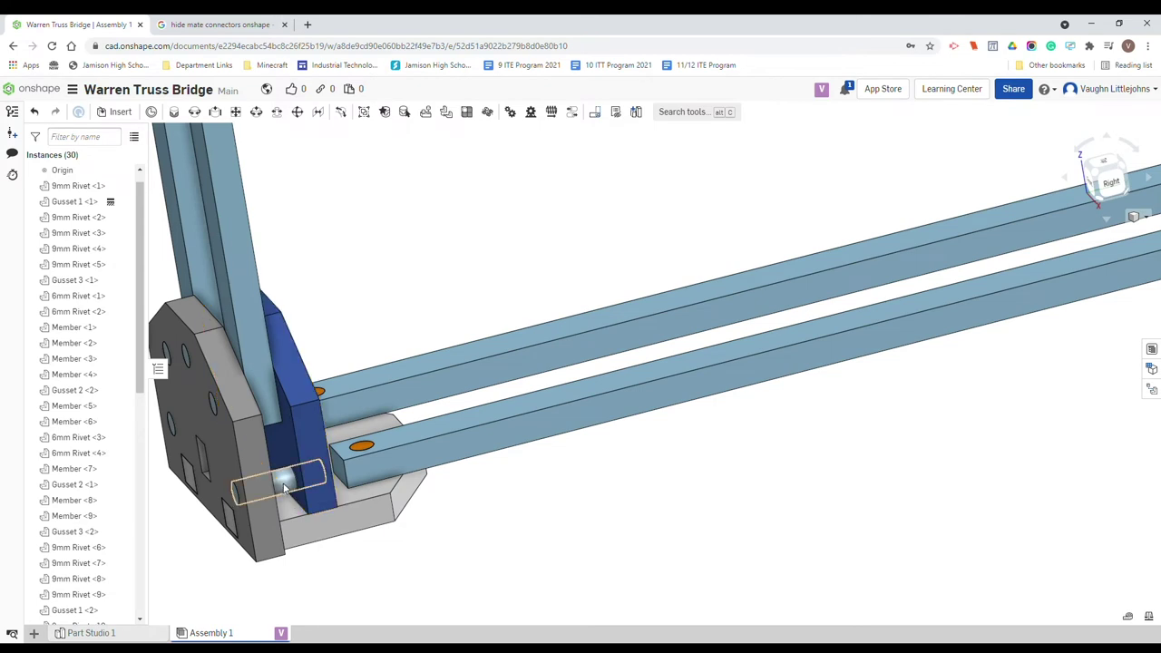
scroll(692, 363, "down", 8)
middle_click_drag(837, 327, 679, 363)
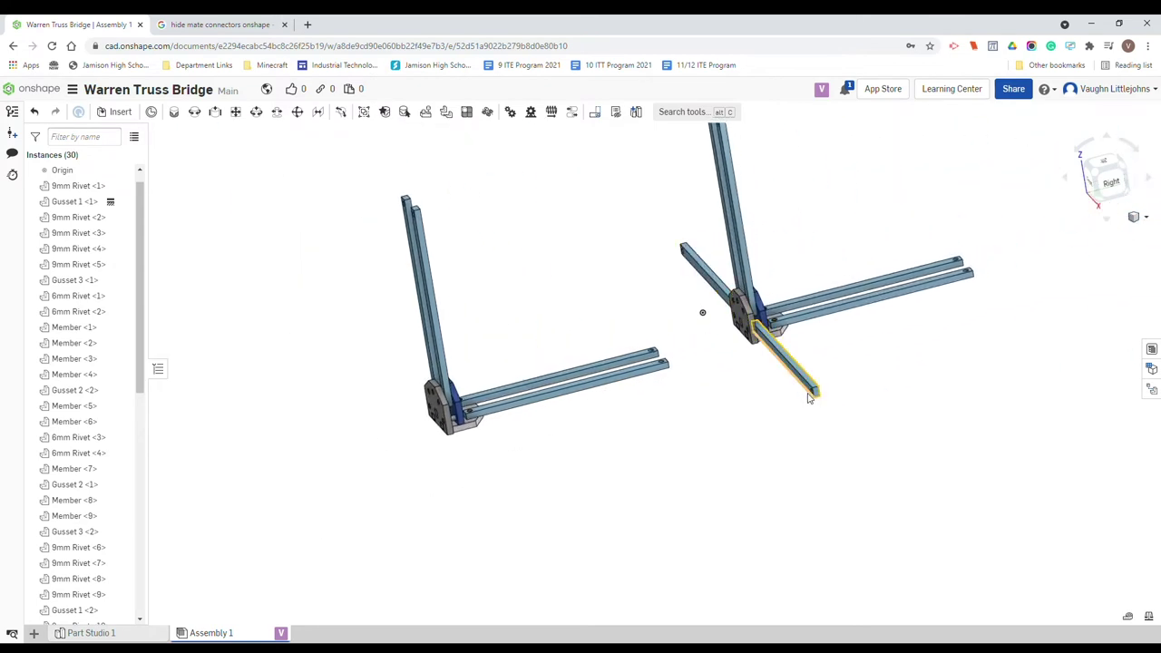
mouse_move(576, 483)
right_mouse_down()
mouse_move(596, 480)
mouse_move(573, 479)
right_mouse_up()
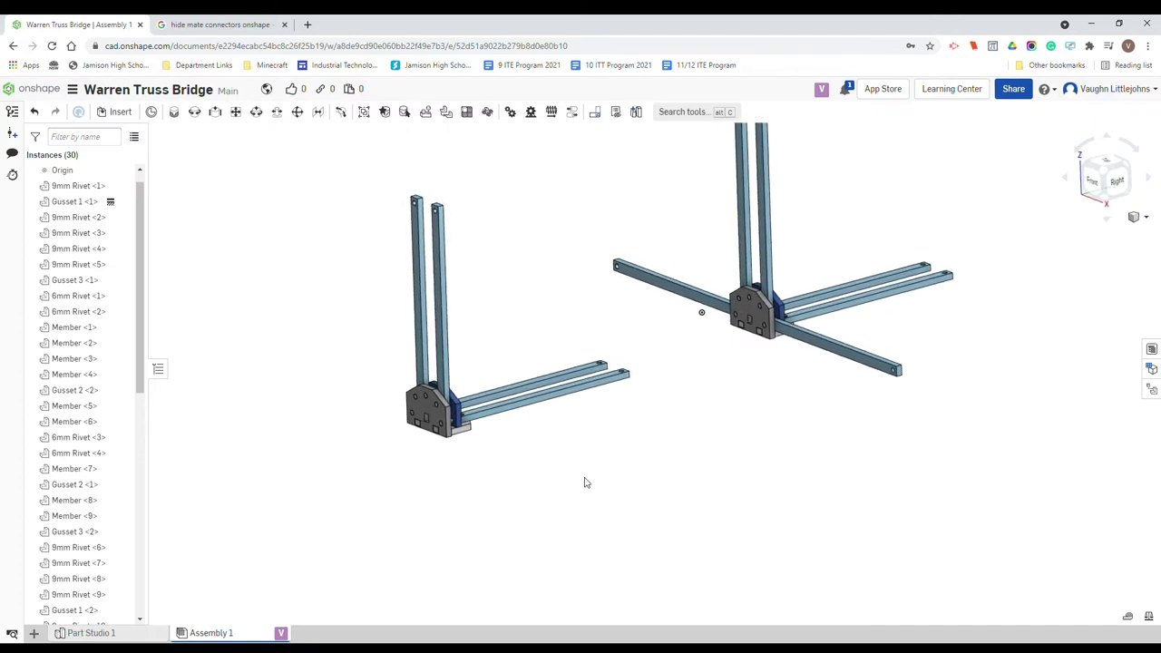
Step: Create a revolute mate between the 9mm rivet's connector and Member <1>'s end-hole connector
left_click(194, 111)
scroll(655, 347, "up", 5)
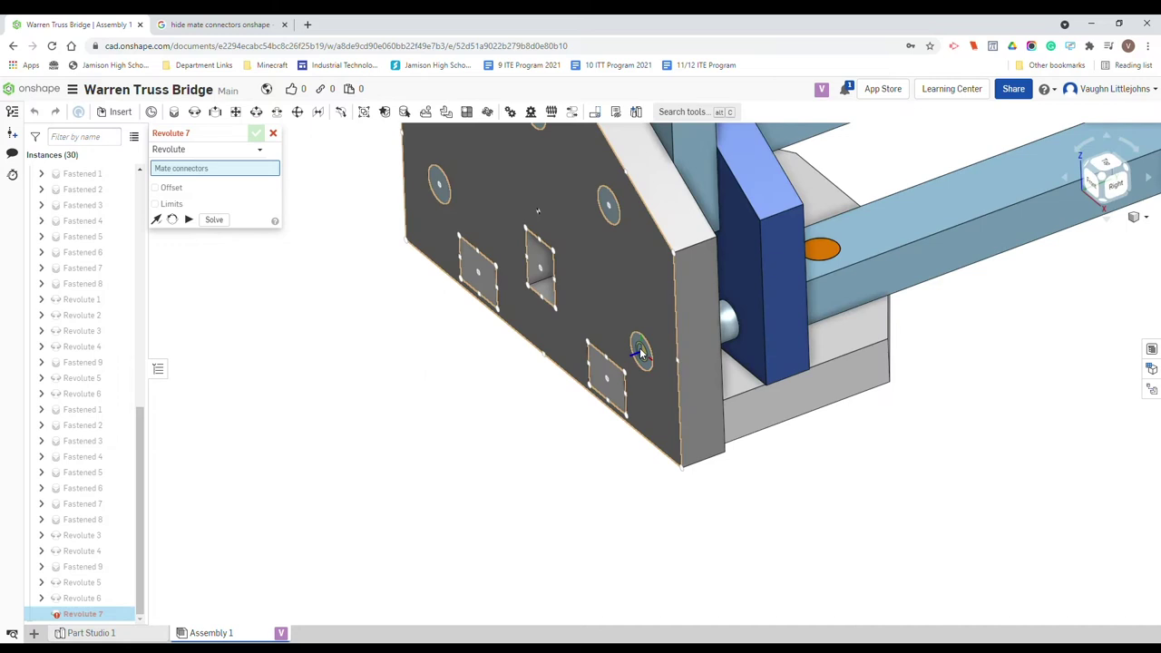
scroll(639, 348, "down", 2)
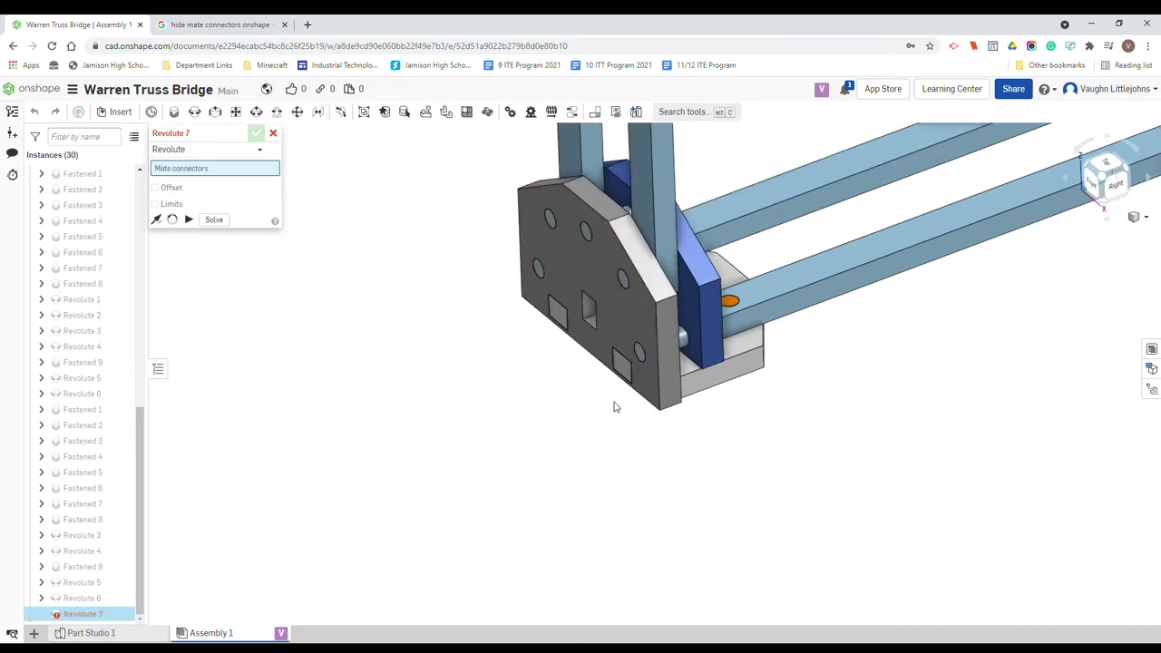
scroll(639, 352, "up", 3)
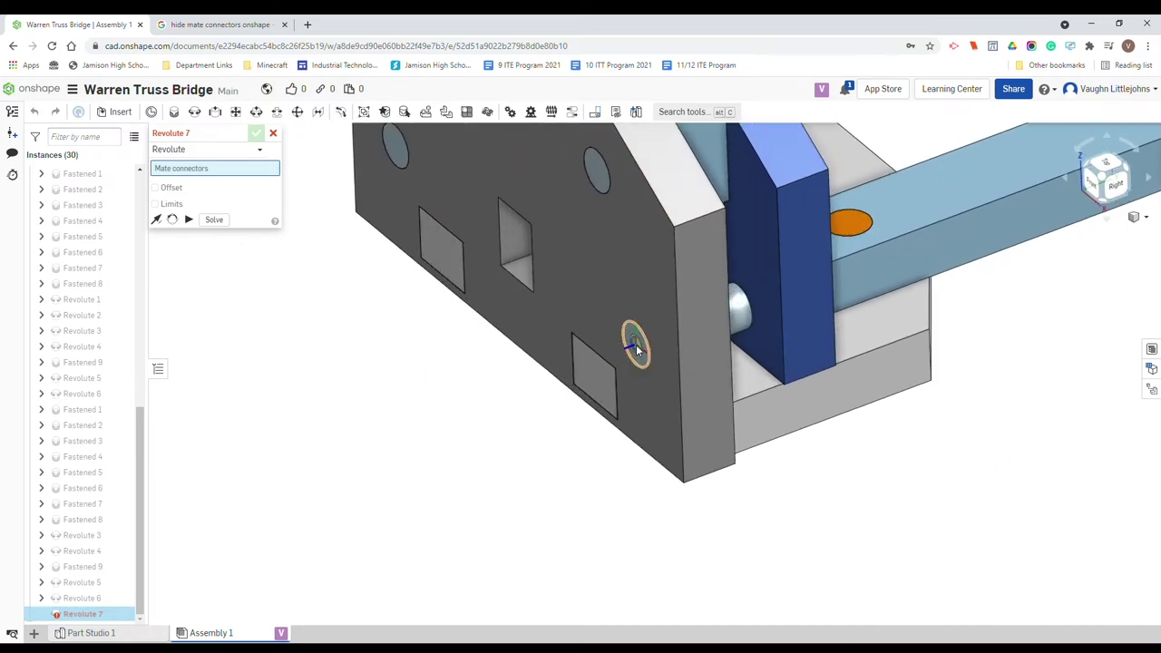
left_click(635, 345)
scroll(769, 296, "down", 6)
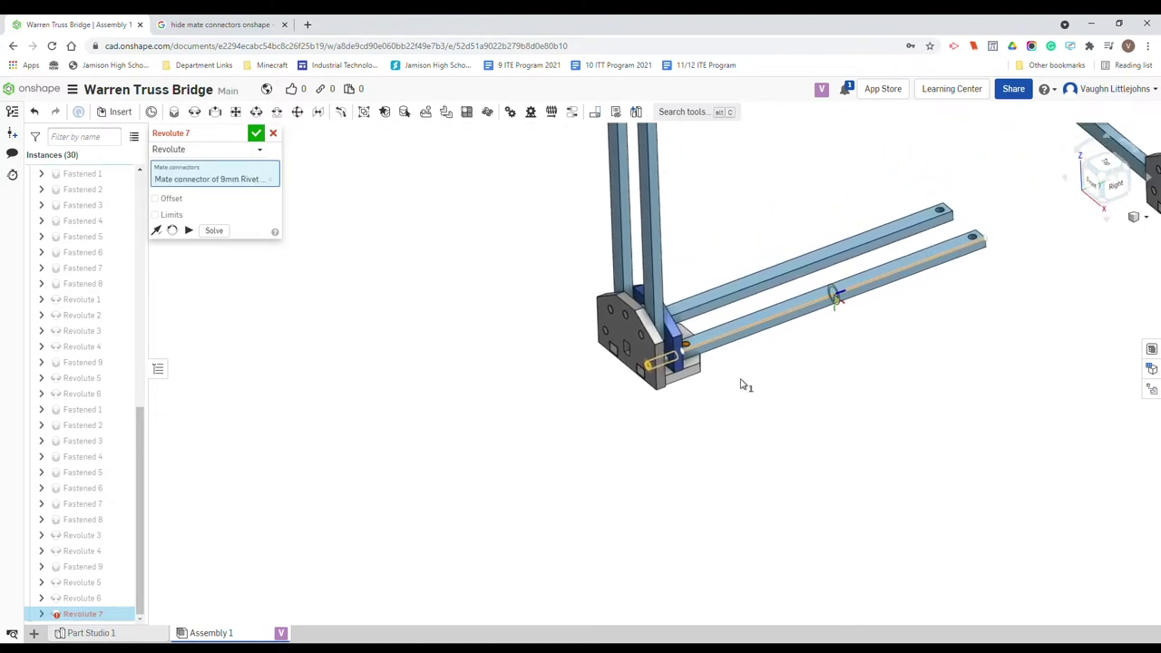
scroll(856, 223, "up", 5)
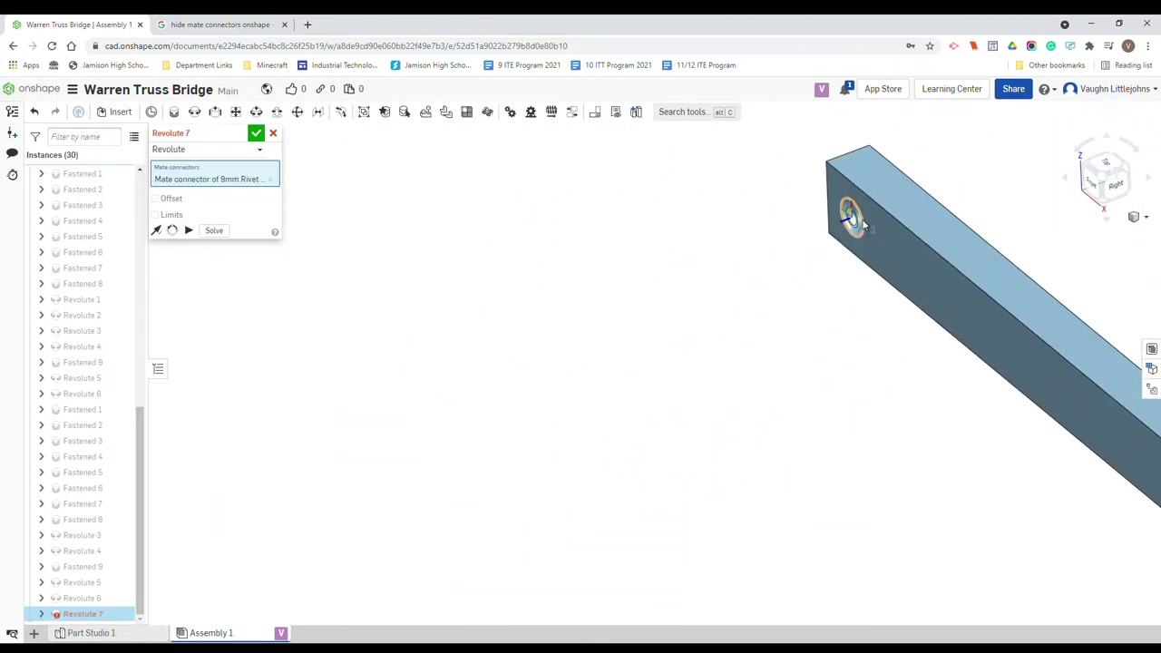
left_click(852, 223)
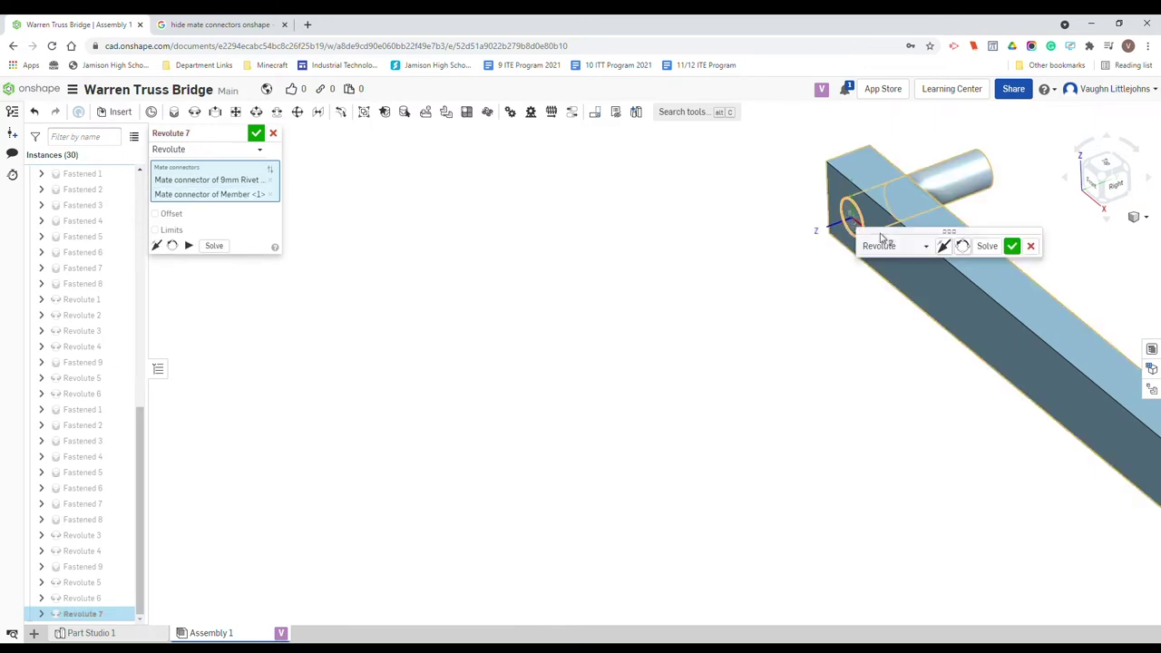
left_click(989, 247)
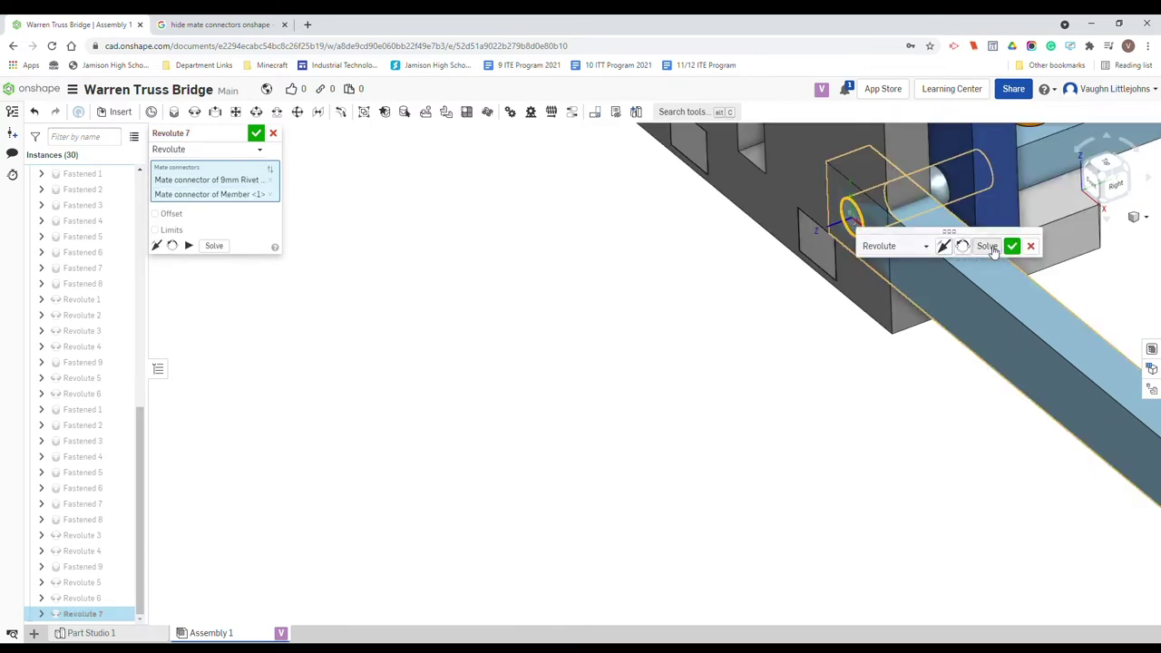
right_click_drag(942, 211, 949, 179)
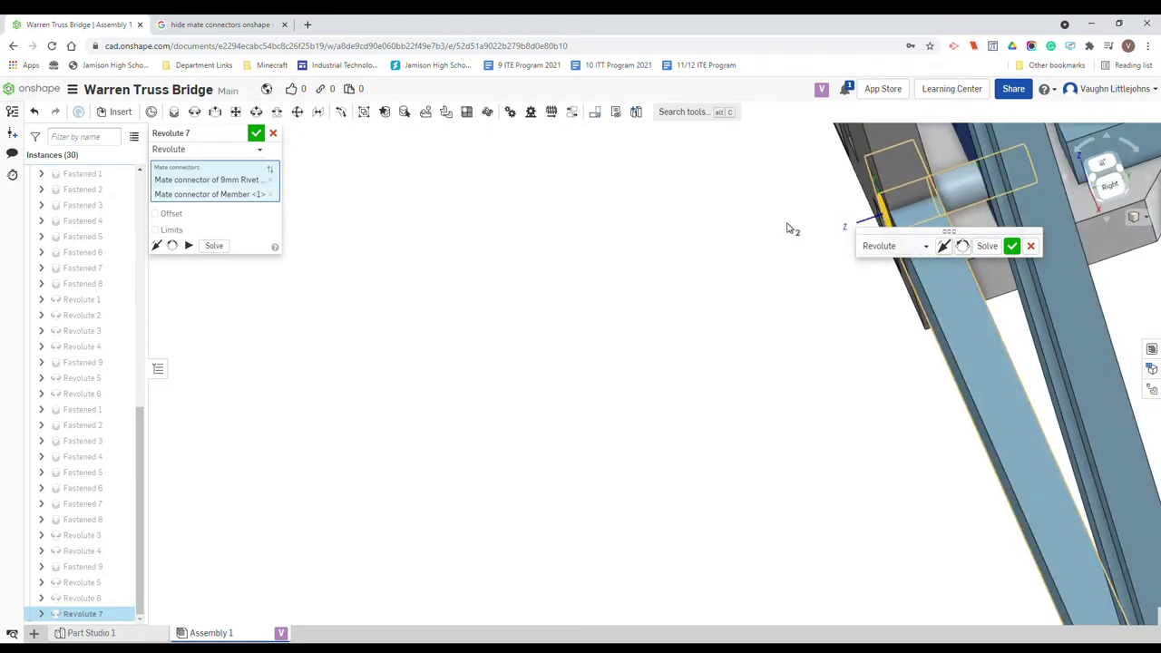
right_click_drag(790, 228, 635, 334)
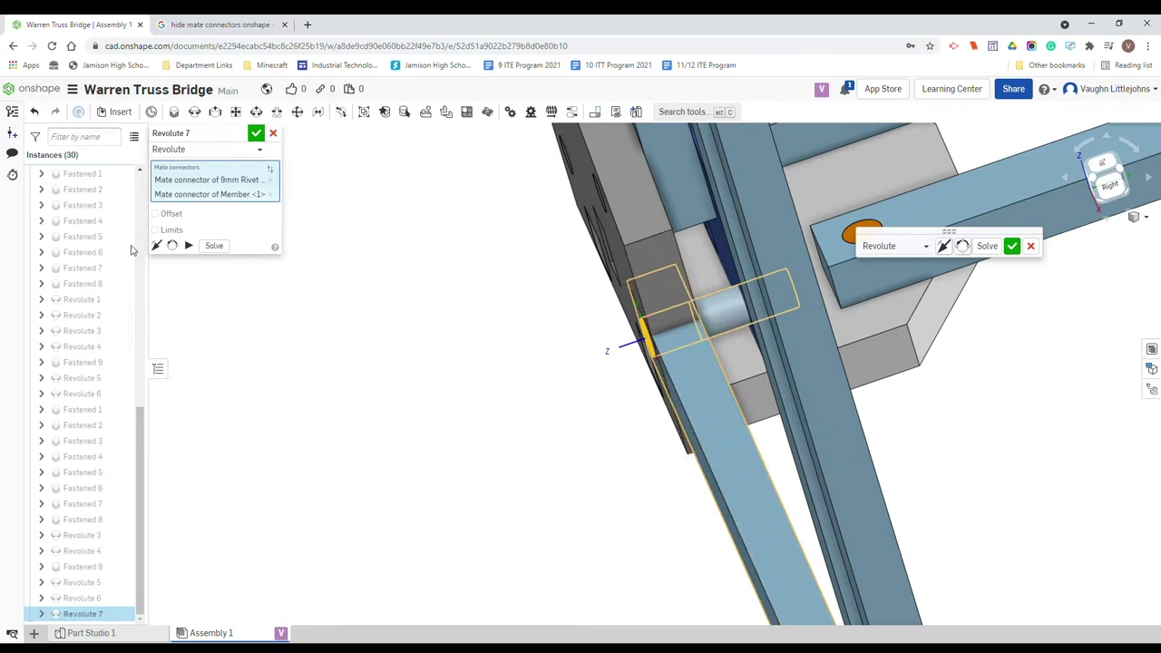
Step: Offset the revolute mate by 3 mm, re-solve, and commit Revolute 7
left_click(155, 213)
left_click(237, 233)
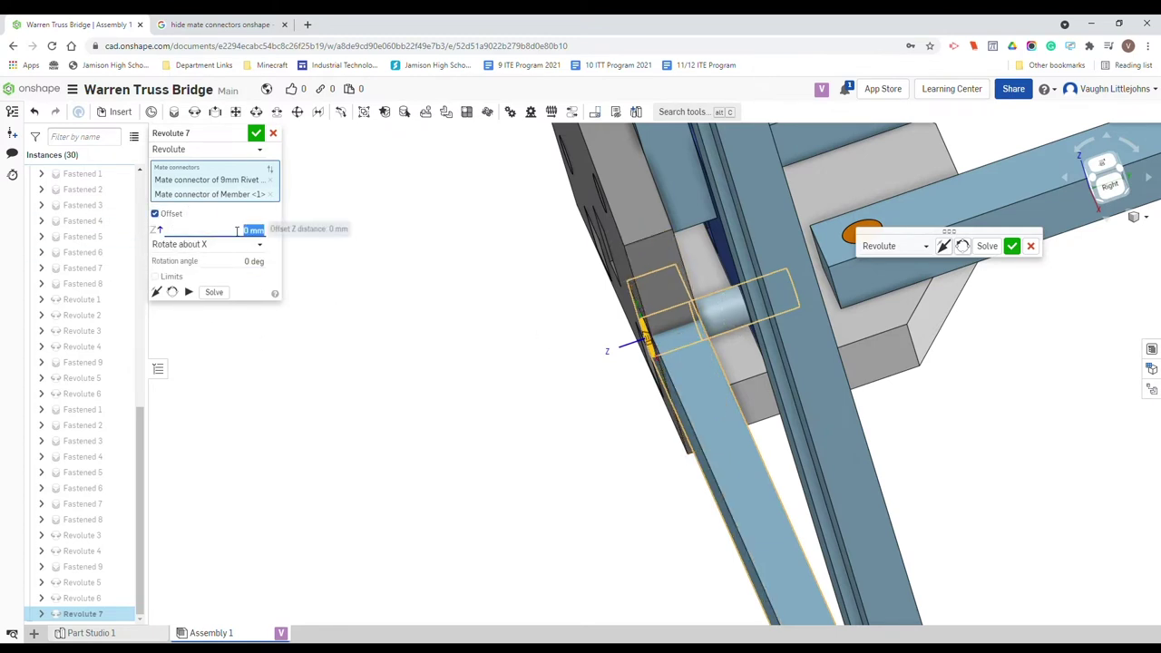
type("3")
key("Return")
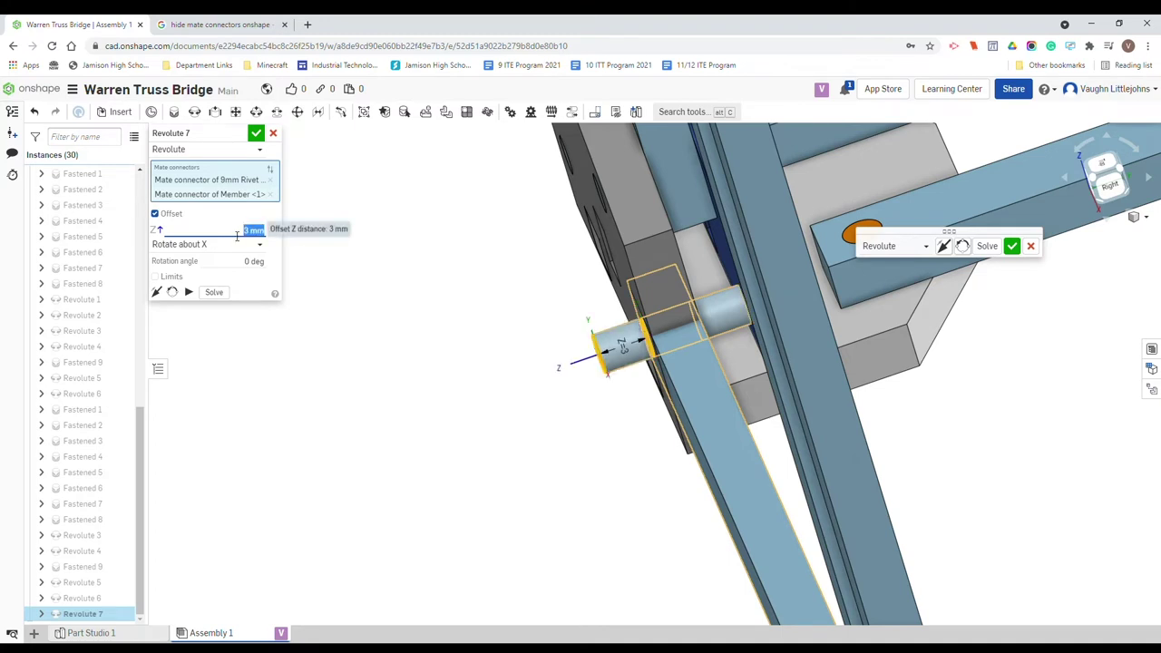
left_click(214, 293)
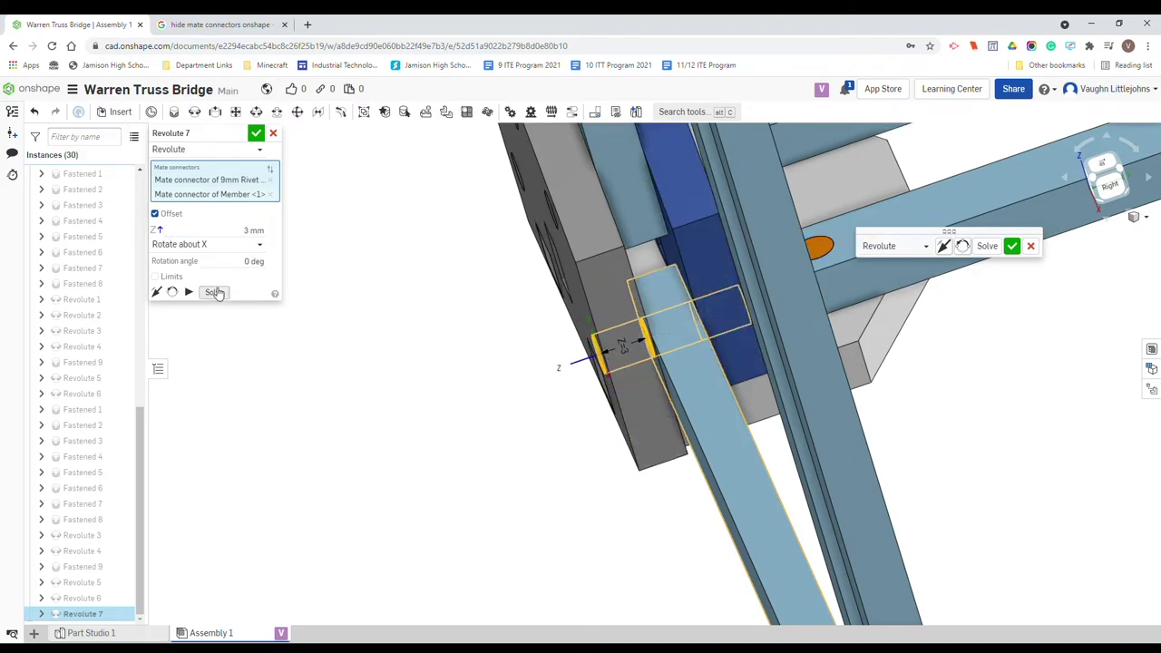
left_click(1012, 250)
Step: Cancel the extra unneeded revolute mate and fit the whole truss into view
scroll(485, 436, "down", 5)
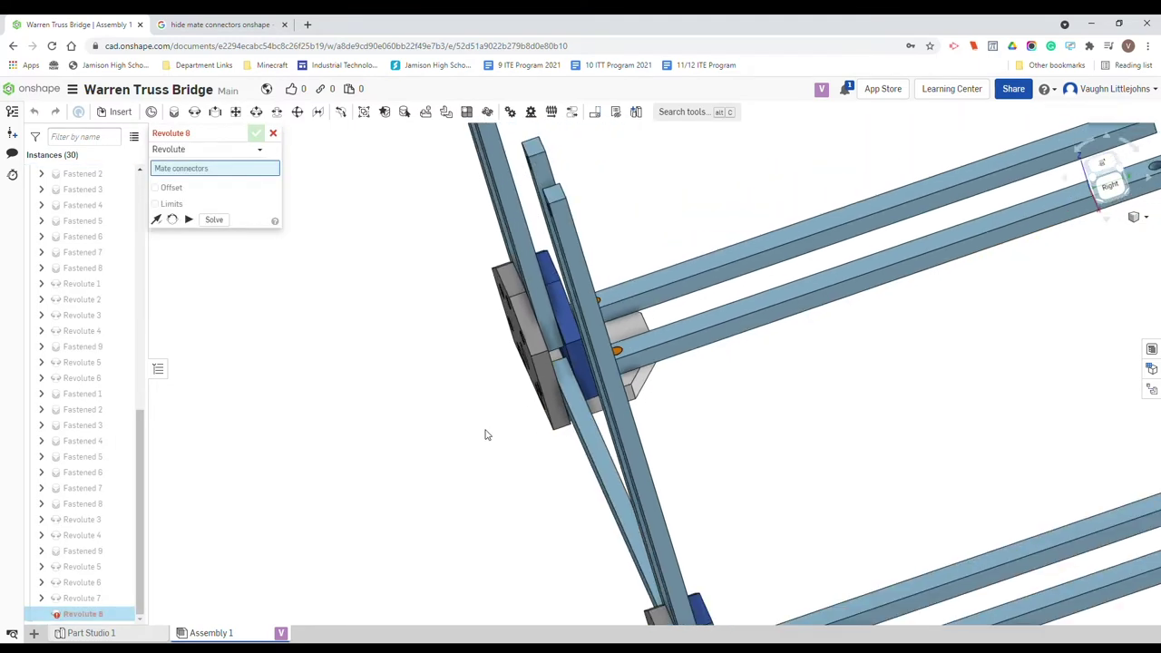
left_click(273, 132)
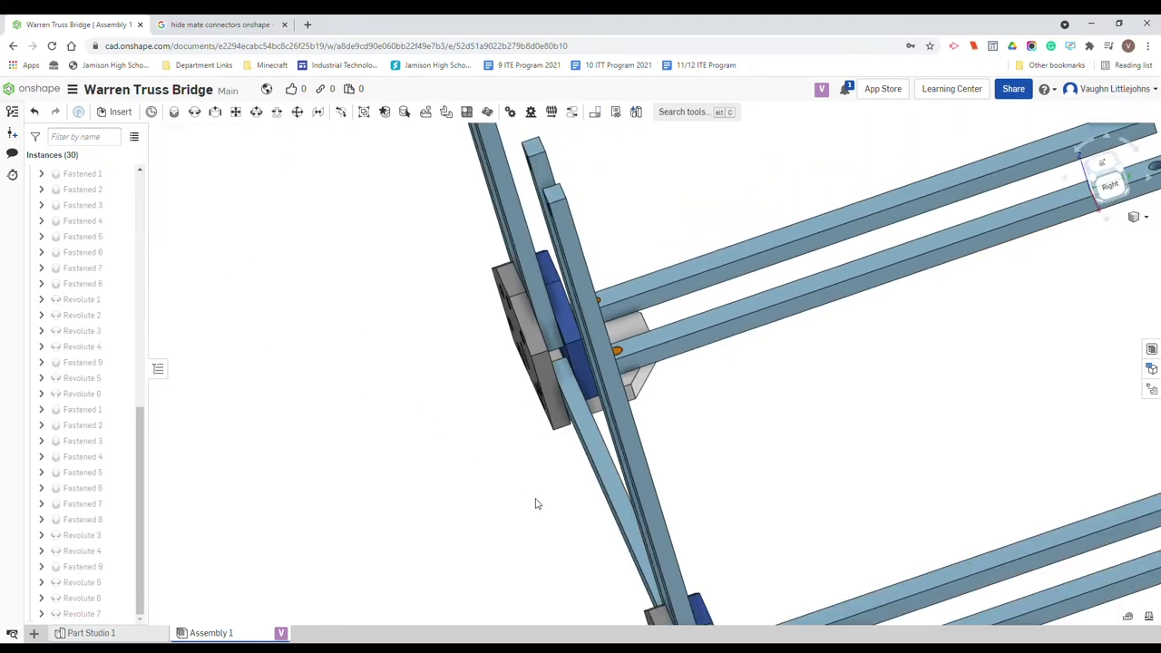
key("shift+1")
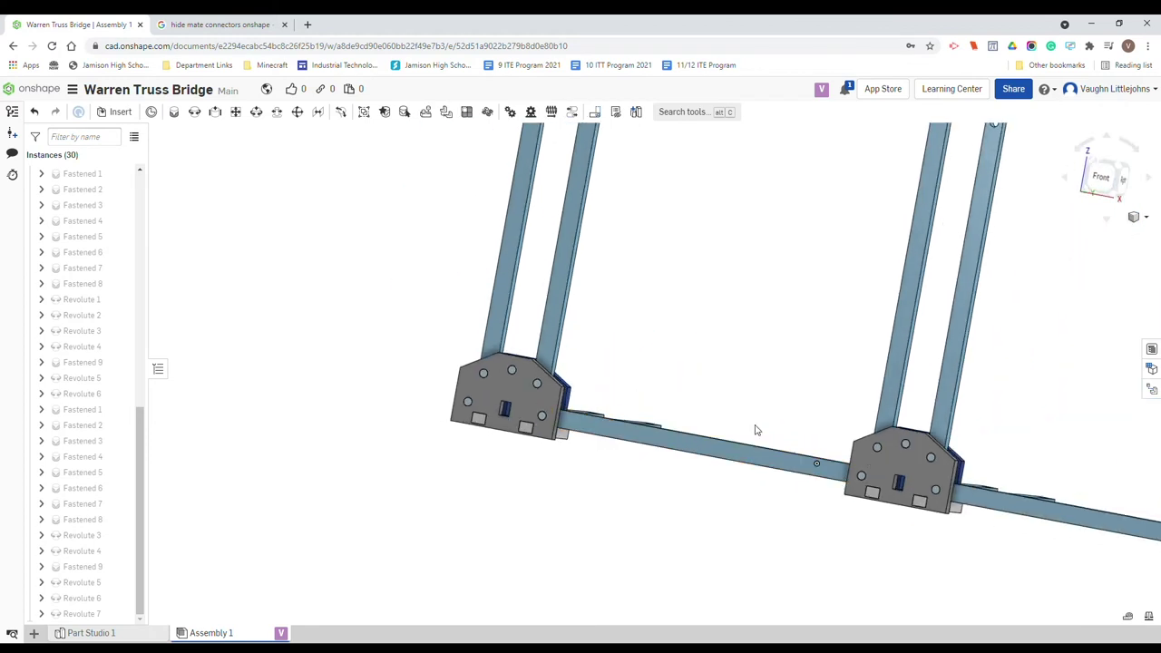
scroll(754, 408, "down", 5)
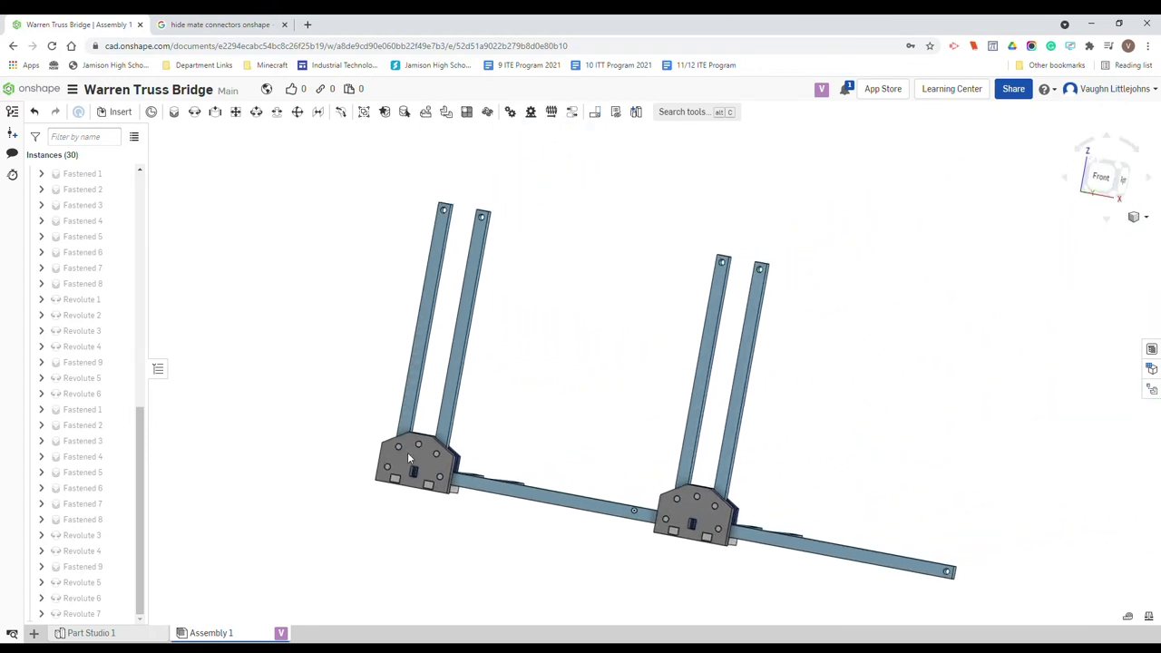
Step: Show the two gusset joint groups from the Front view, shifted slightly left
middle_click_drag(718, 425, 672, 372)
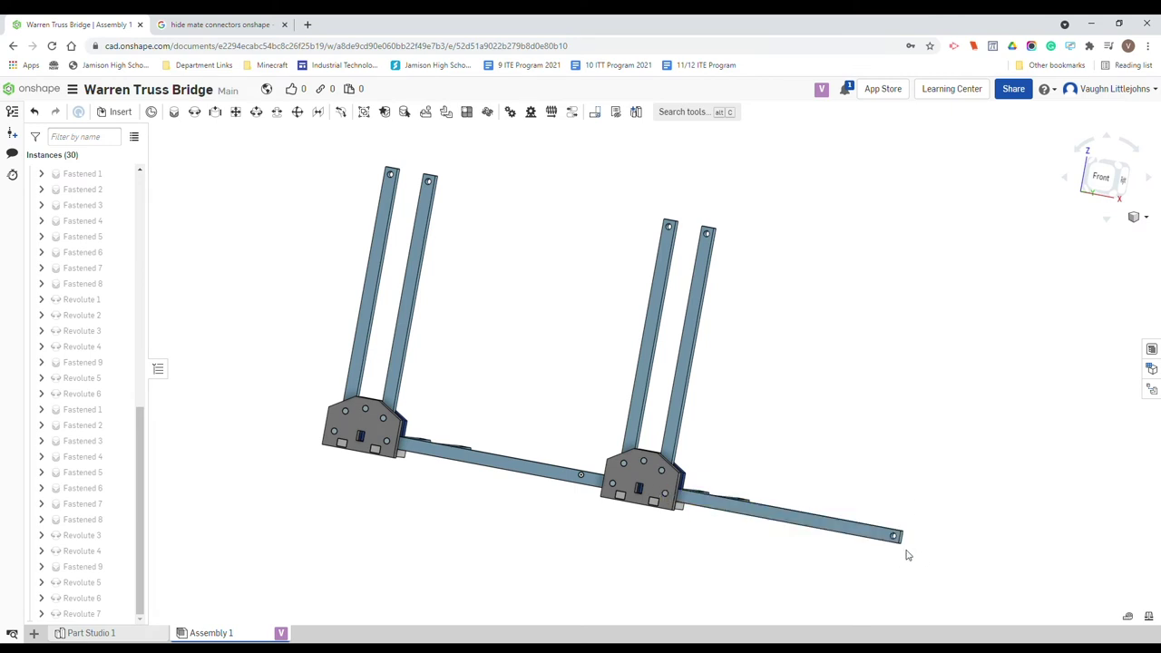
scroll(865, 461, "down", 2)
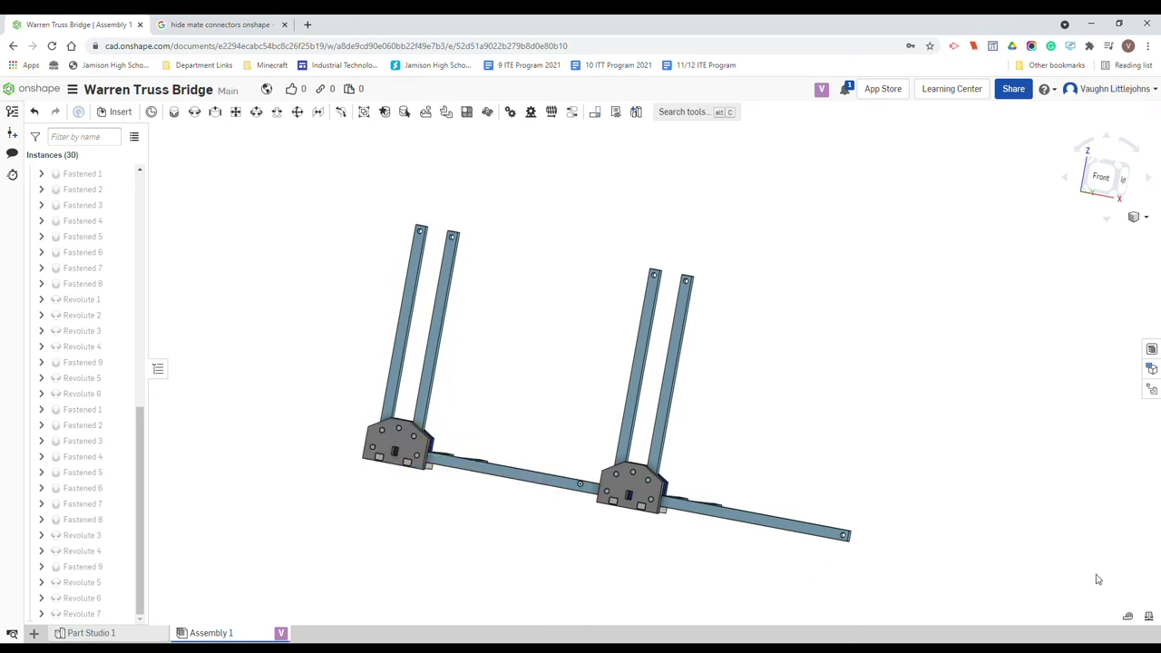
left_click(1100, 177)
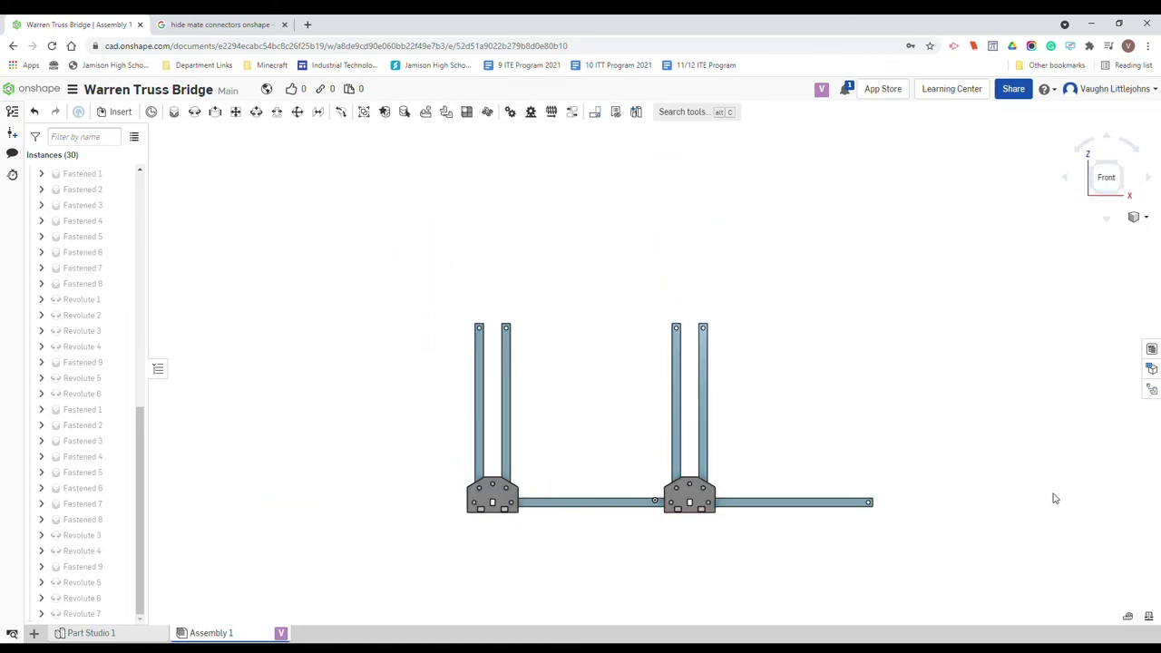
middle_click_drag(1055, 498, 1008, 495)
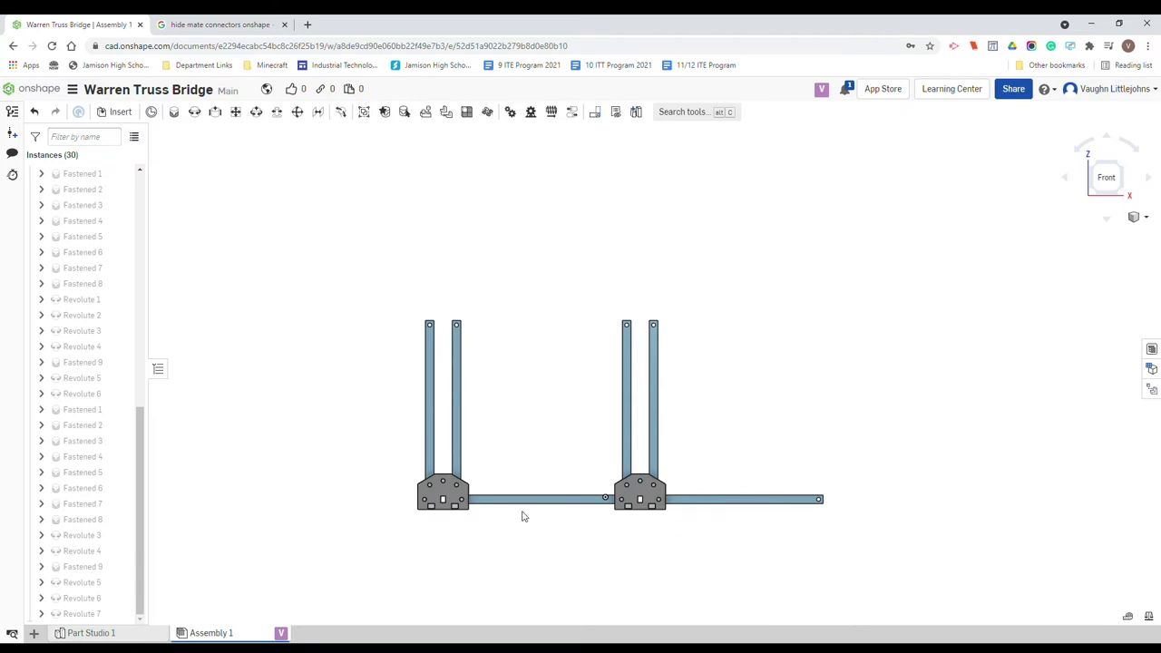
Step: Hide the left bottom chord member, Member <1>
left_click(511, 502)
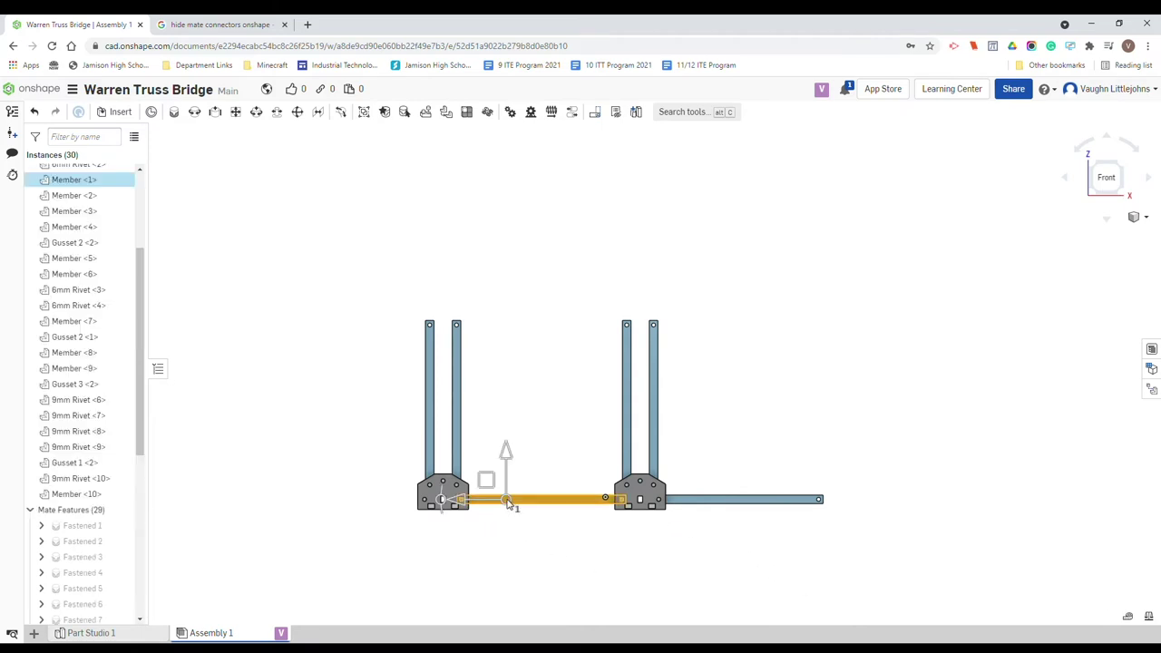
right_click(535, 504)
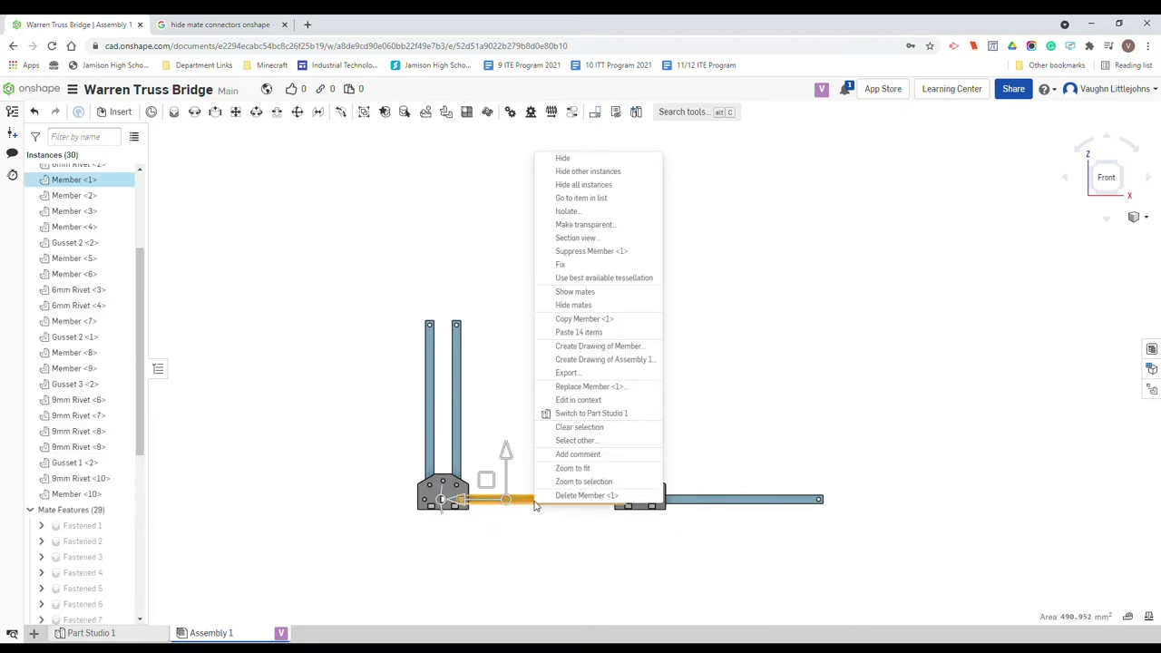
left_click(562, 159)
Step: Copy the 14-part left gusset joint group and paste it twice
left_click_drag(503, 287, 313, 623)
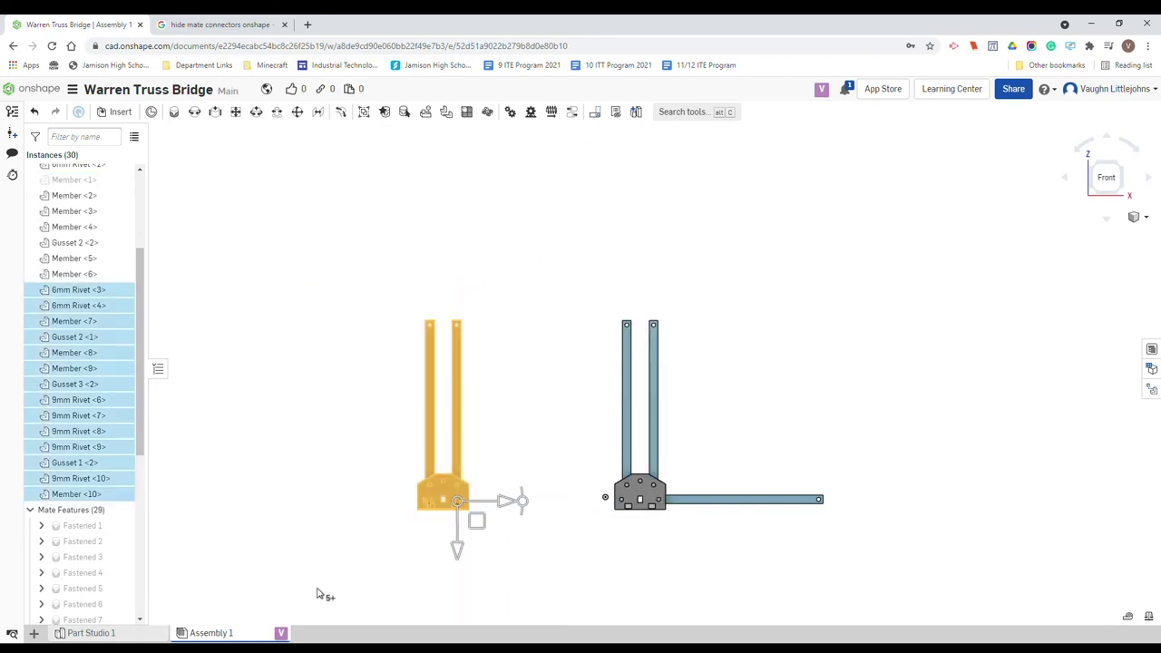
left_click(282, 509)
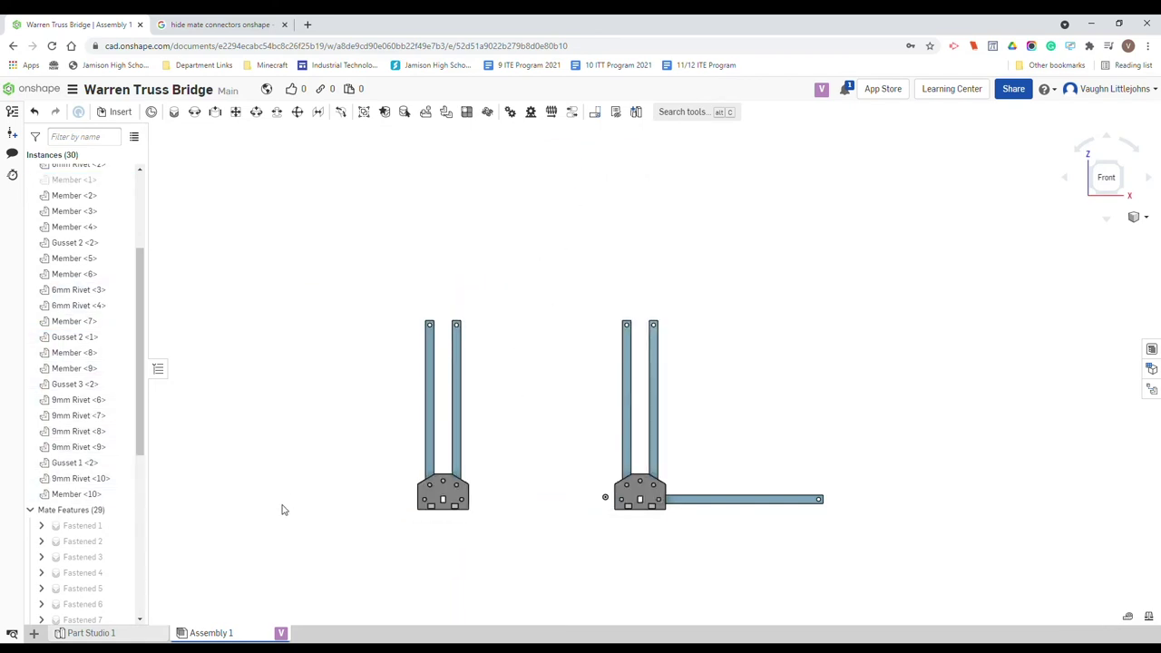
key("ctrl+v")
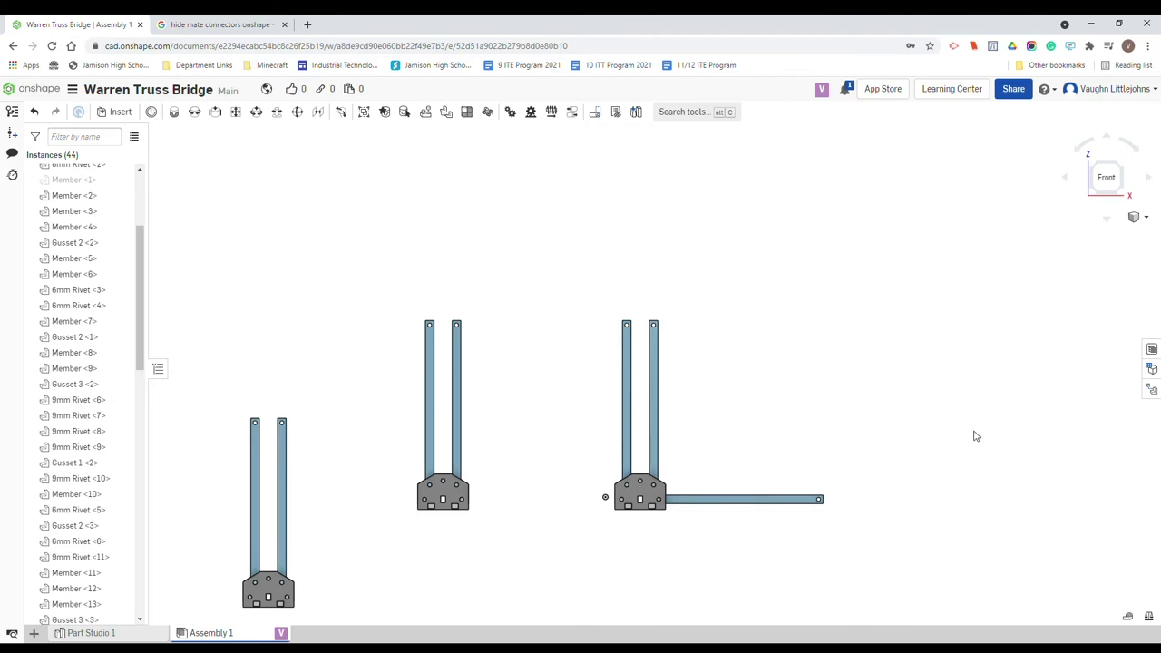
key("ctrl+v")
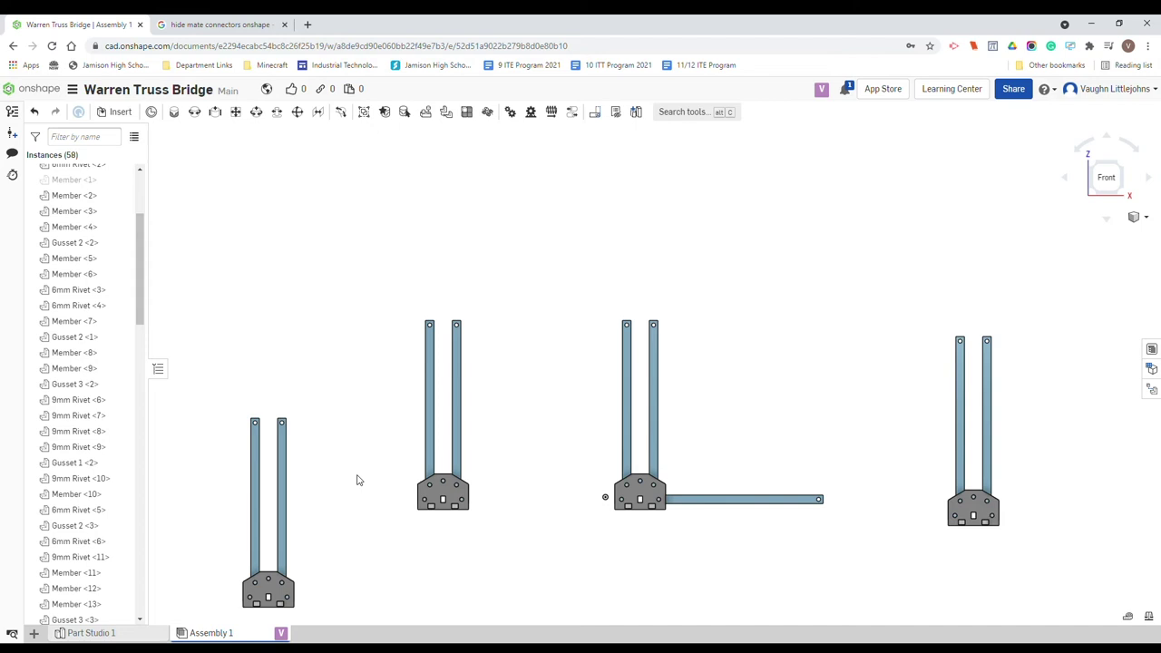
Step: Show all hidden parts so the bottom chord member reappears
right_click(454, 494)
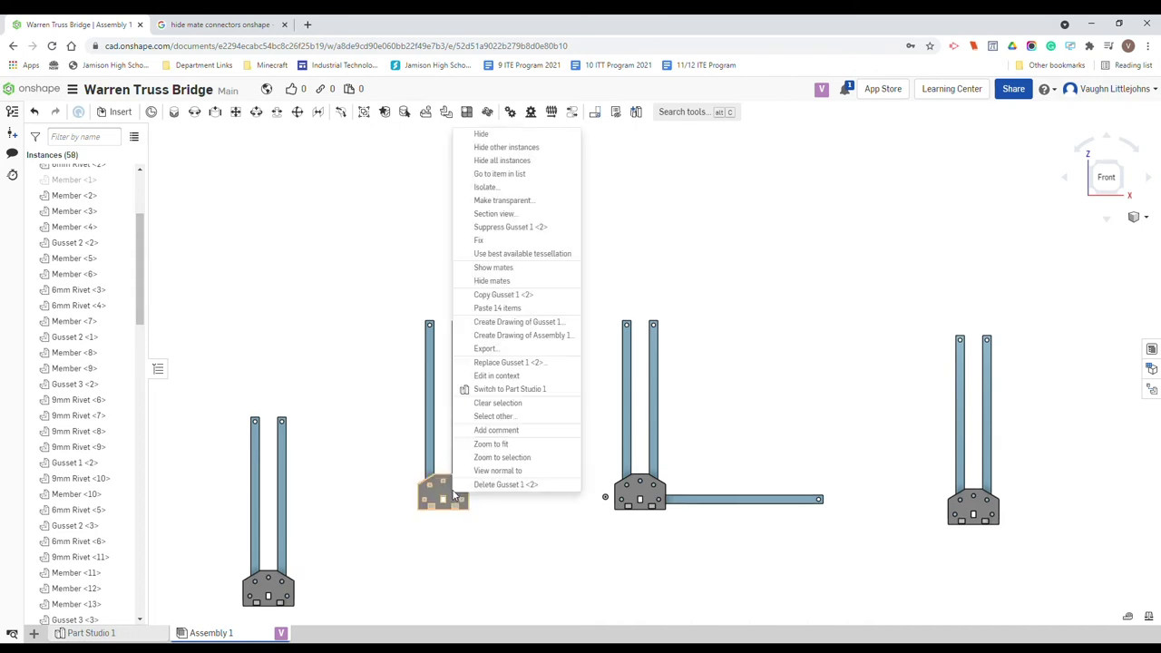
left_click(374, 523)
right_click(406, 544)
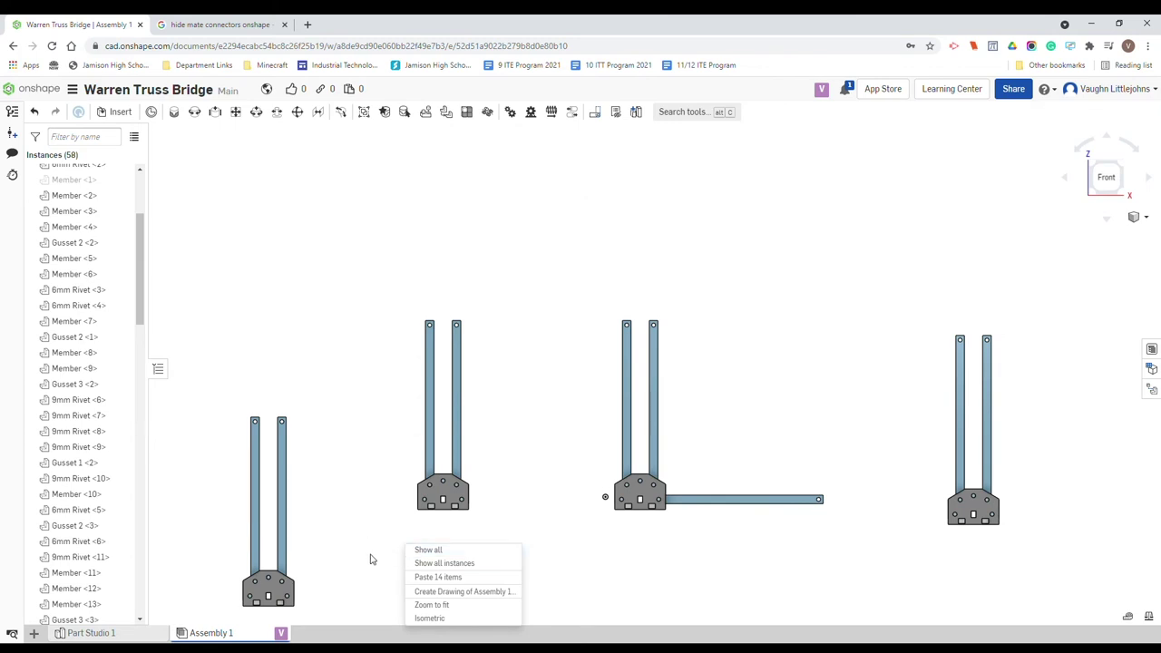
left_click(428, 551)
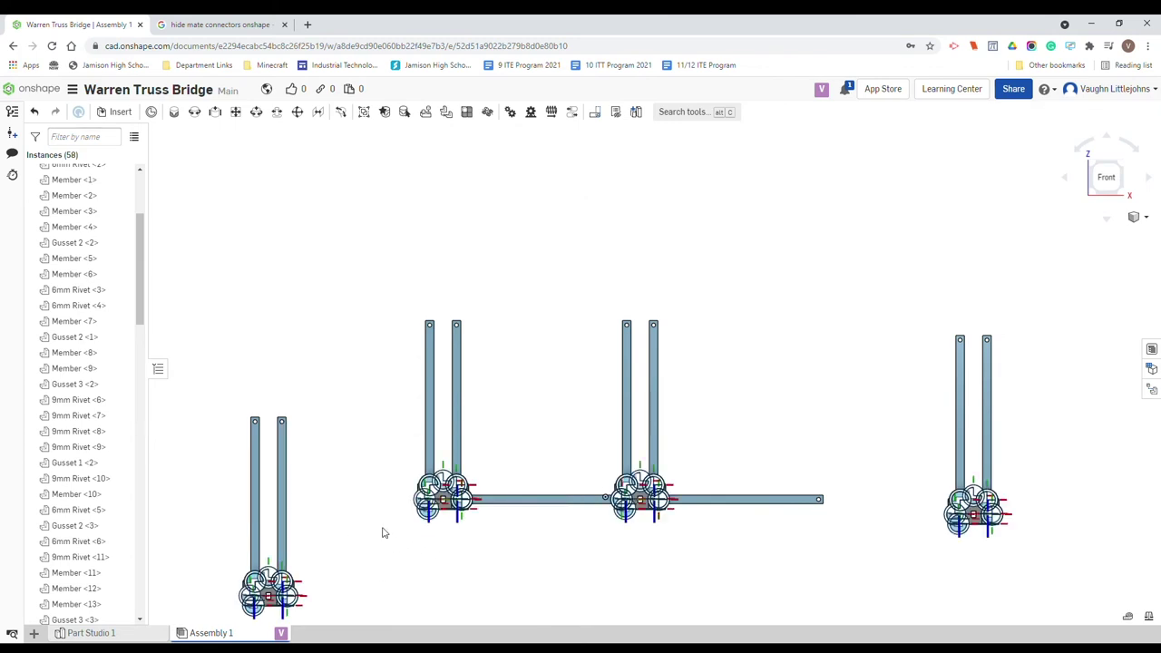
Step: Hide all mate connectors in the assembly
scroll(490, 527, "up", 5)
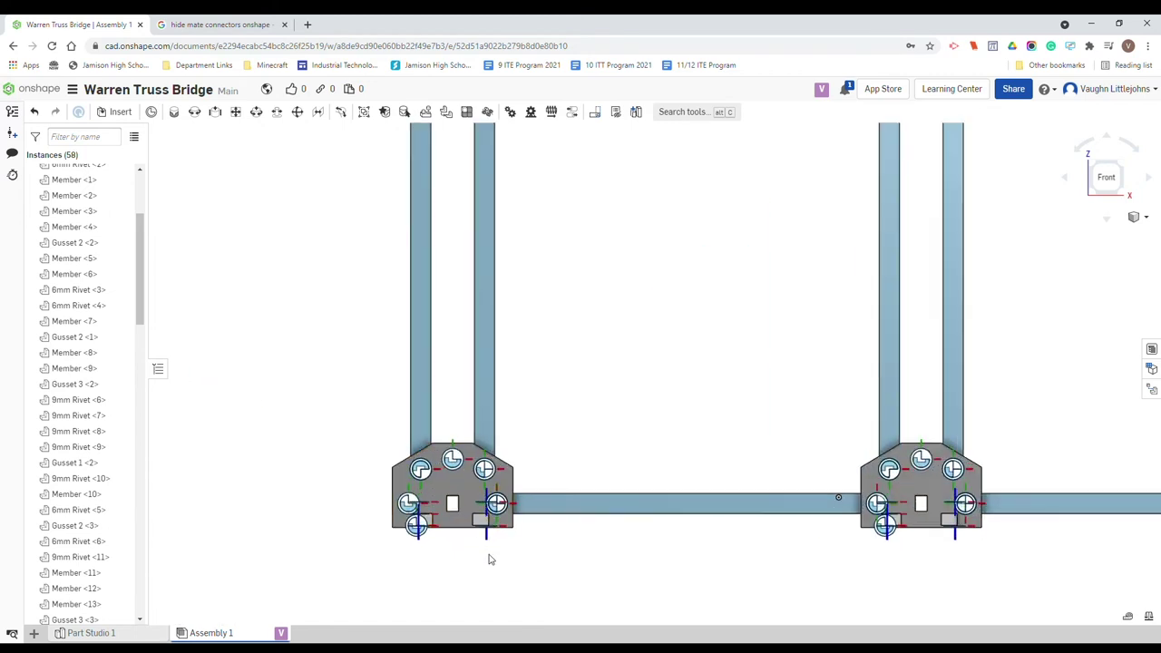
scroll(488, 559, "up", 3)
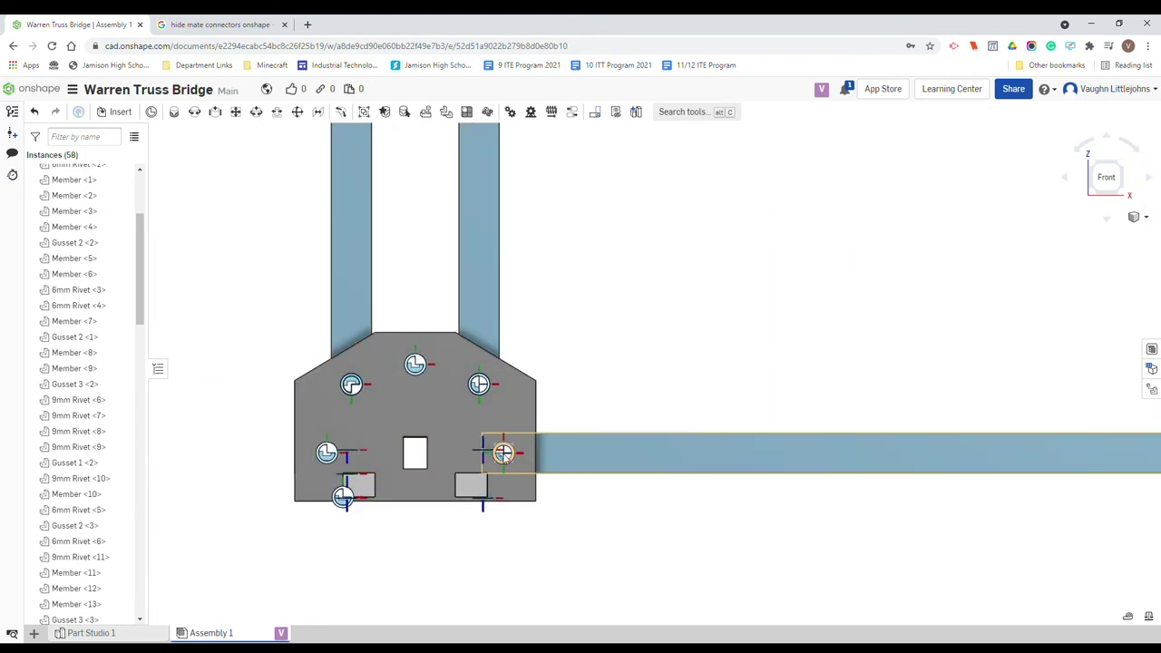
right_click(505, 462)
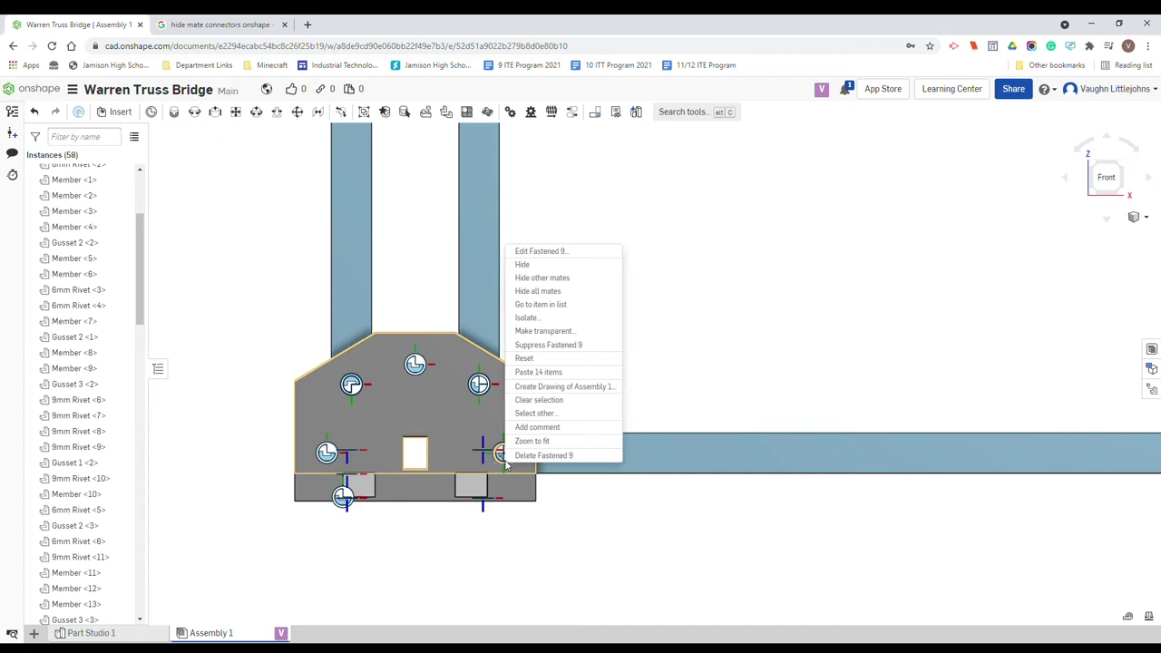
left_click(548, 291)
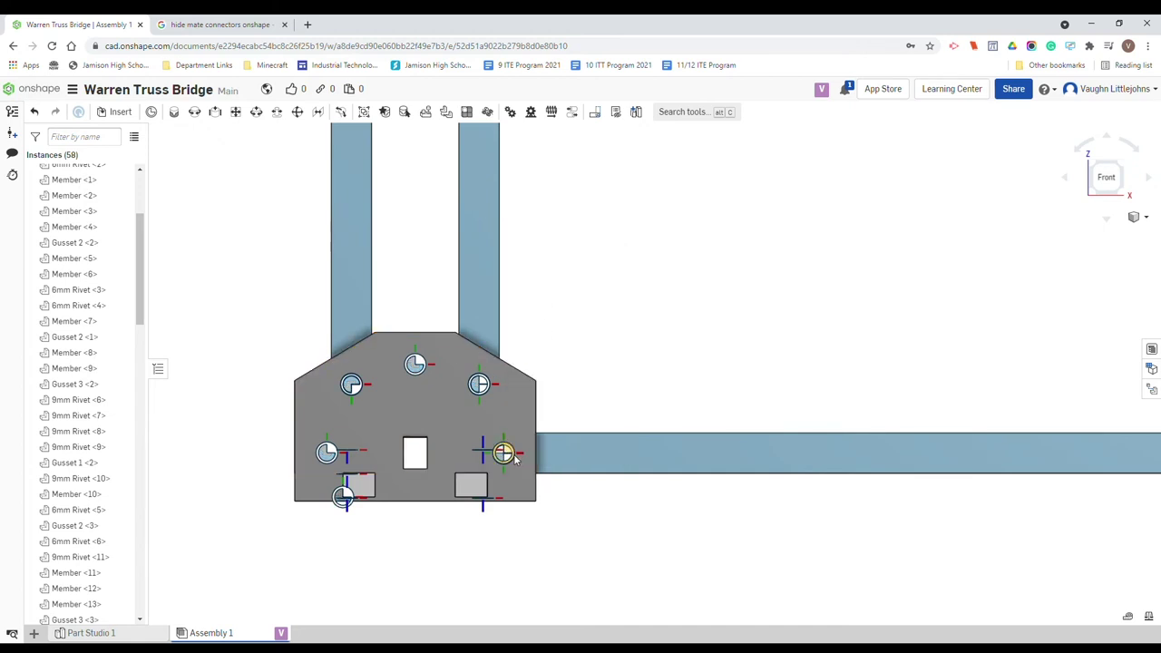
right_click(510, 461)
left_click(559, 289)
Step: Start Revolute 8 pairing Member <2>'s connector with Gusset 1 <4>'s connector
scroll(602, 557, "down", 5)
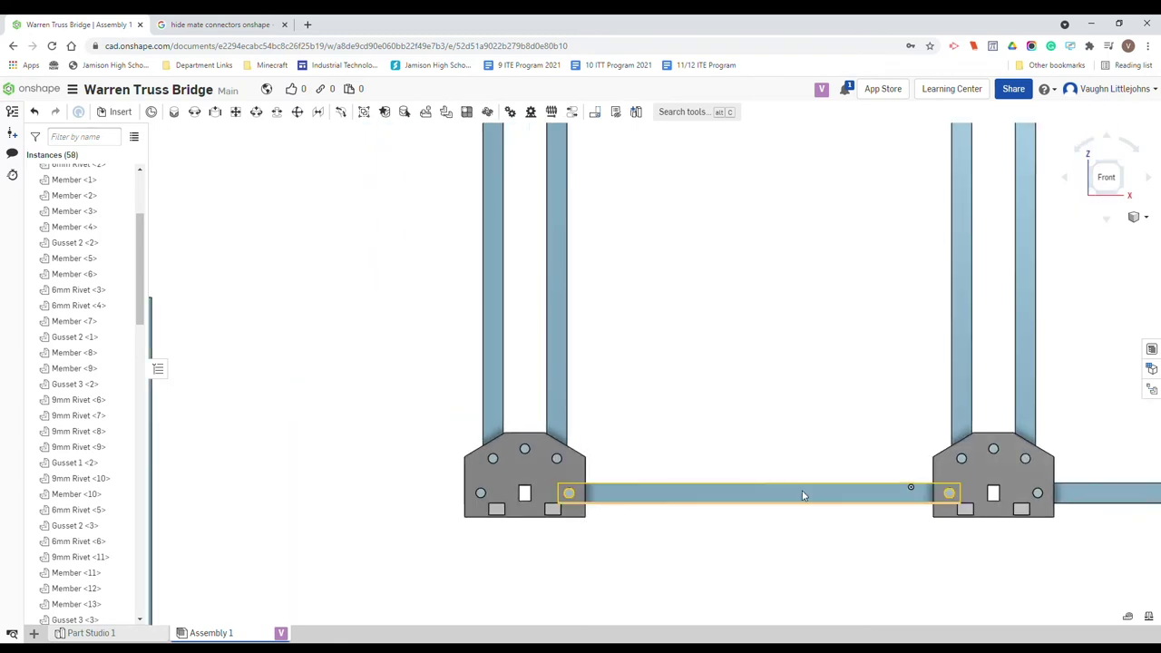
middle_click_drag(936, 472, 812, 510)
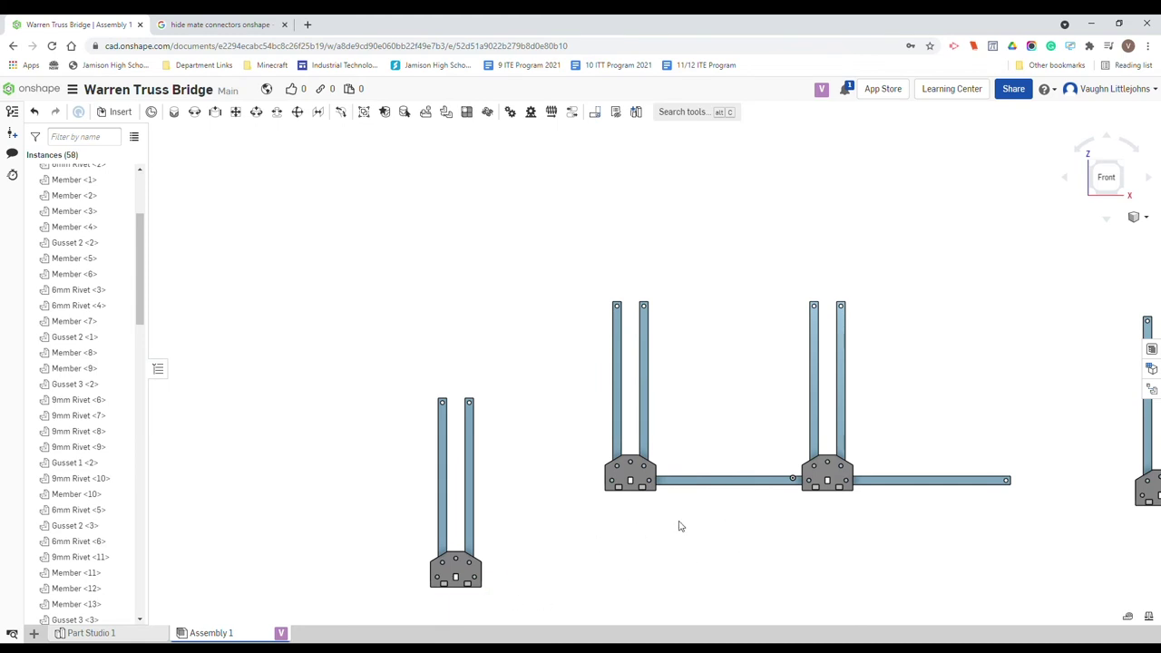
scroll(853, 527, "down", 1)
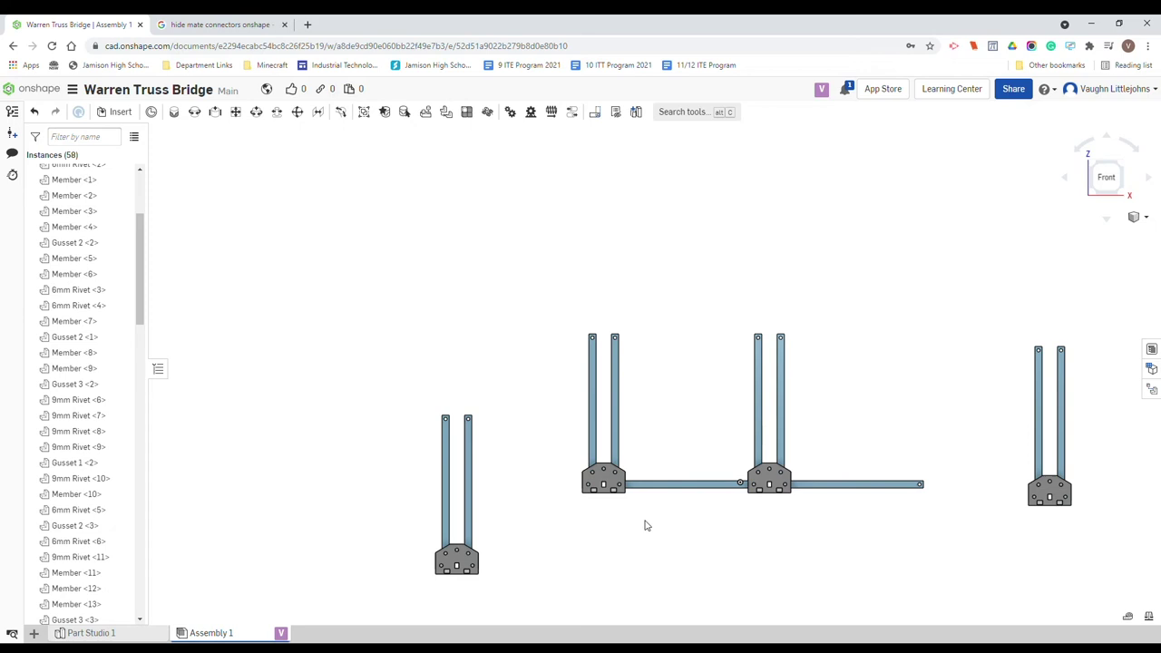
middle_click_drag(971, 536, 731, 490)
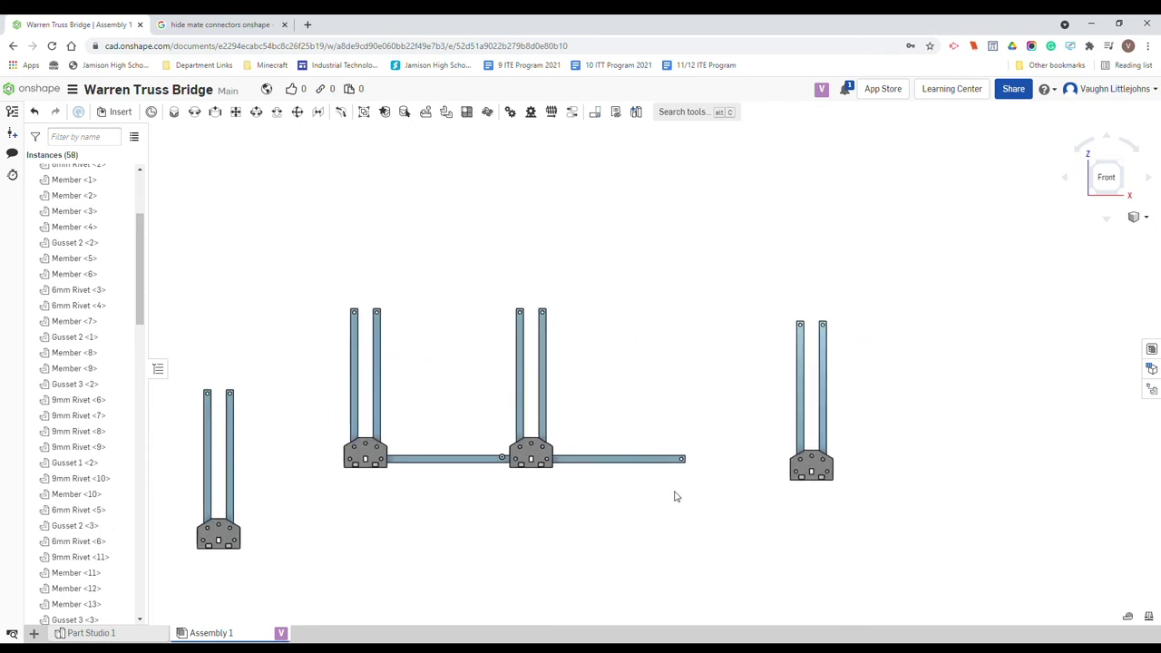
scroll(694, 472, "up", 5)
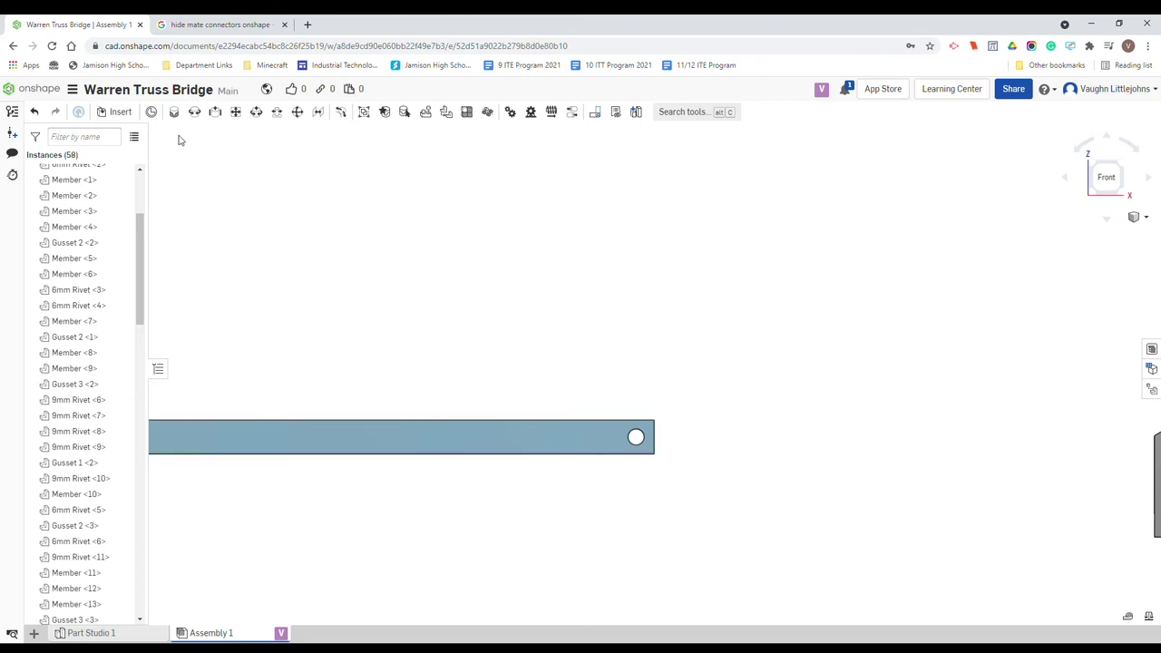
left_click(194, 111)
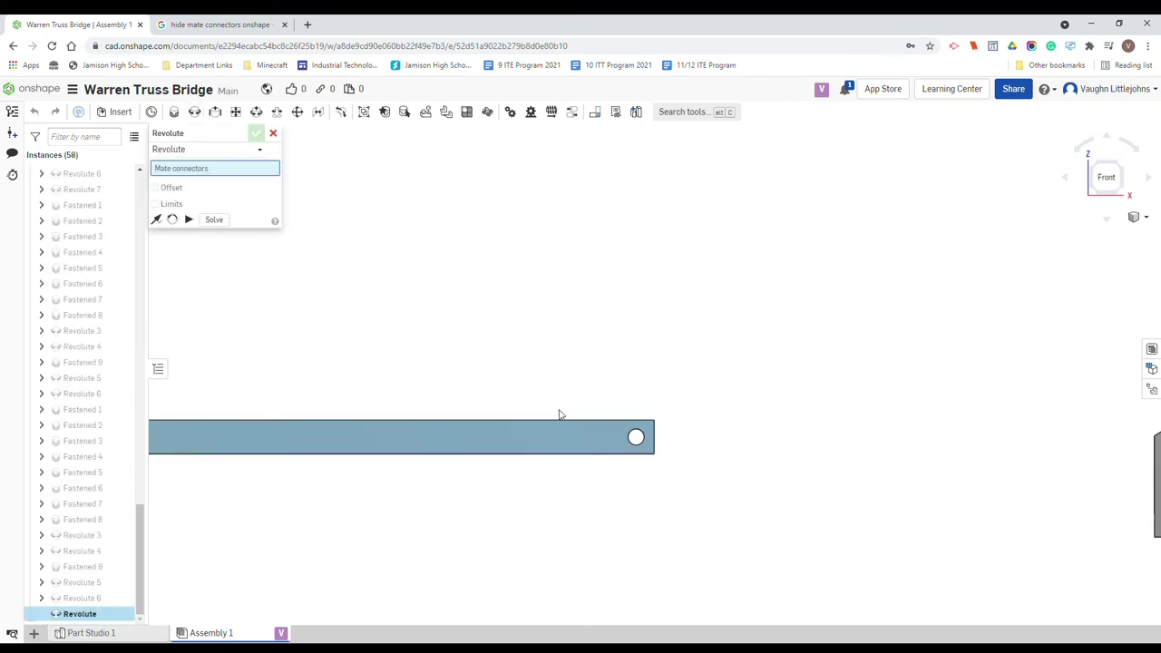
left_click(638, 440)
scroll(728, 457, "down", 5)
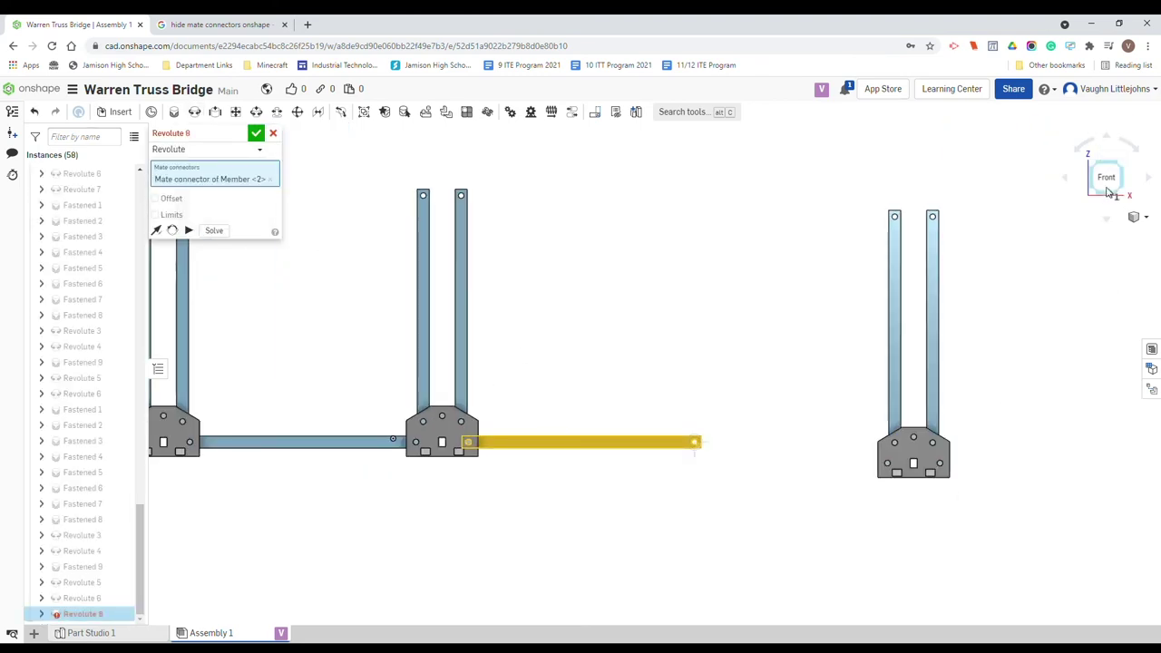
scroll(889, 438, "up", 5)
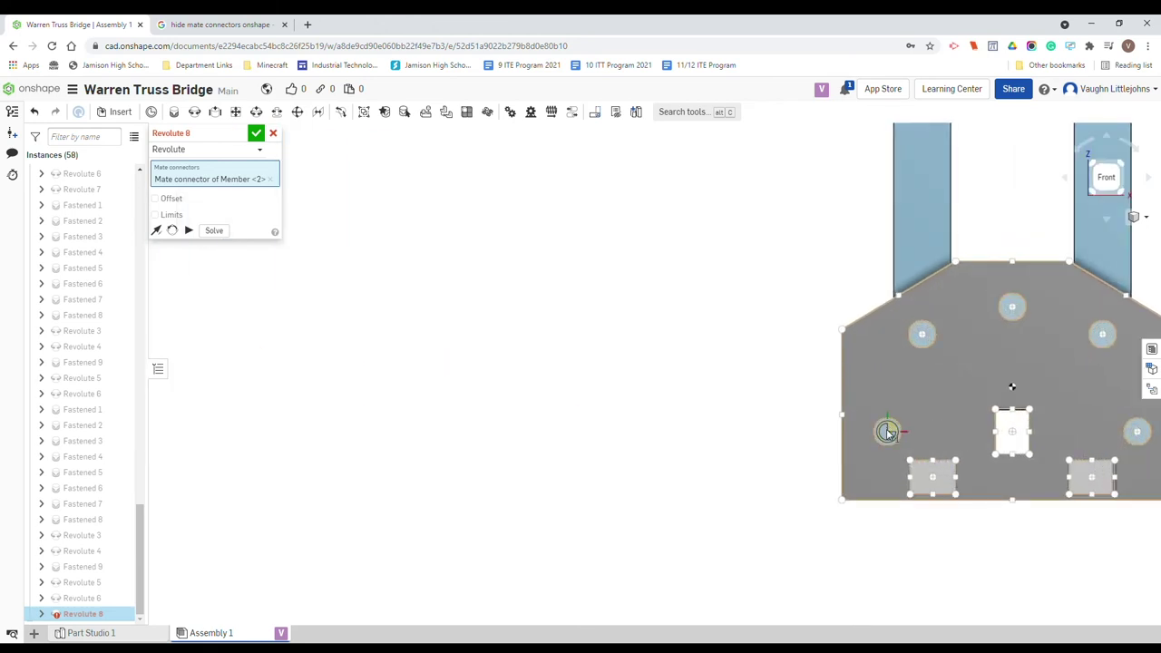
left_click(889, 432)
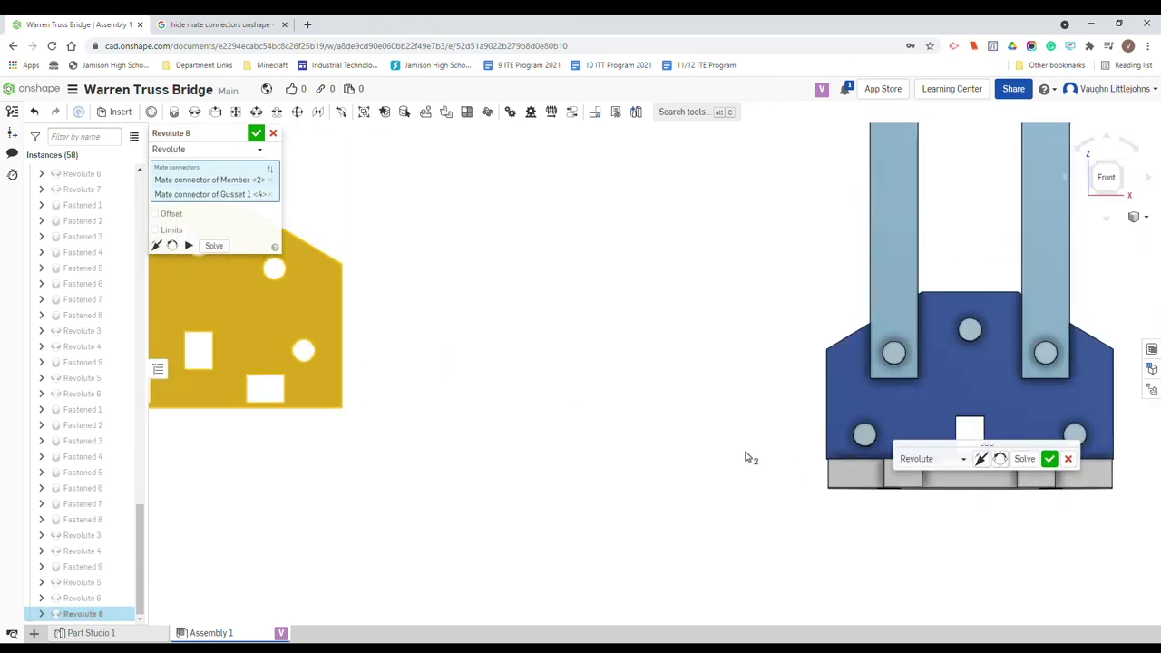
right_click_drag(603, 446, 537, 454)
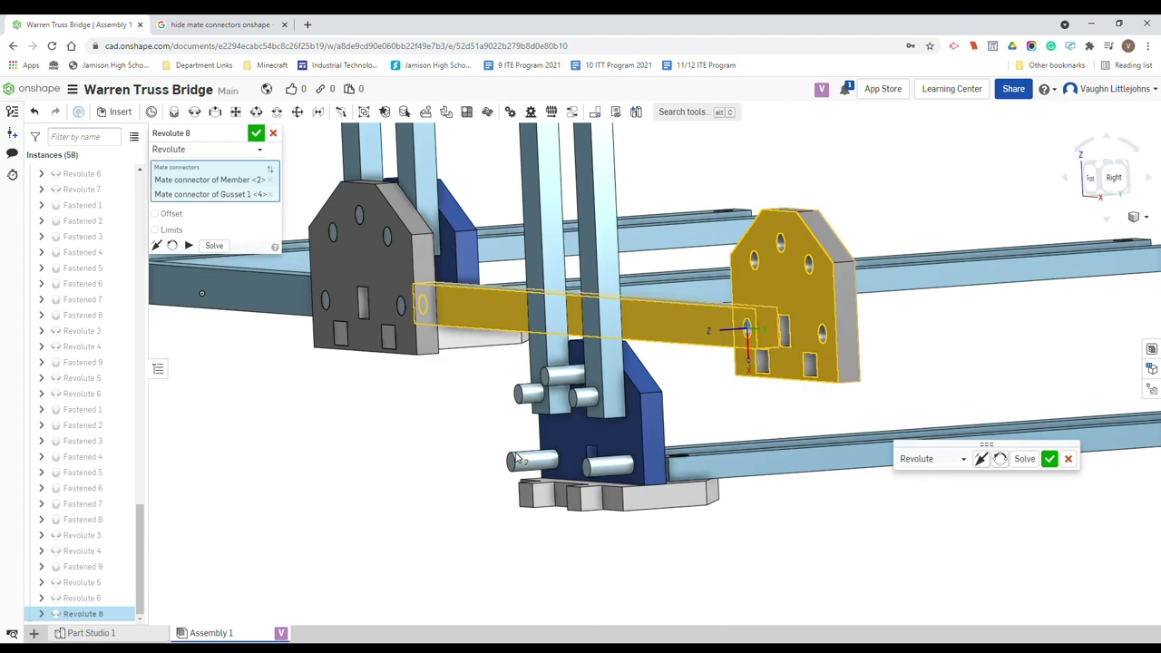
right_click_drag(517, 458, 495, 457)
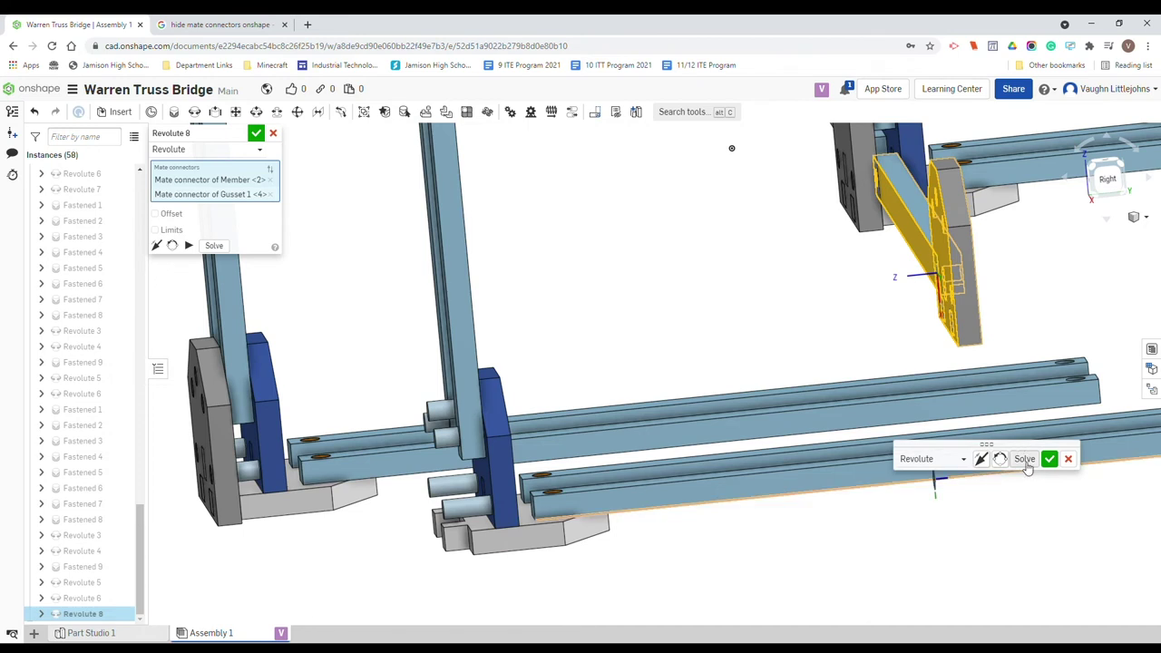
Step: Give Revolute 8 a -3 mm Z offset, re-solve, and commit the mate
left_click(156, 215)
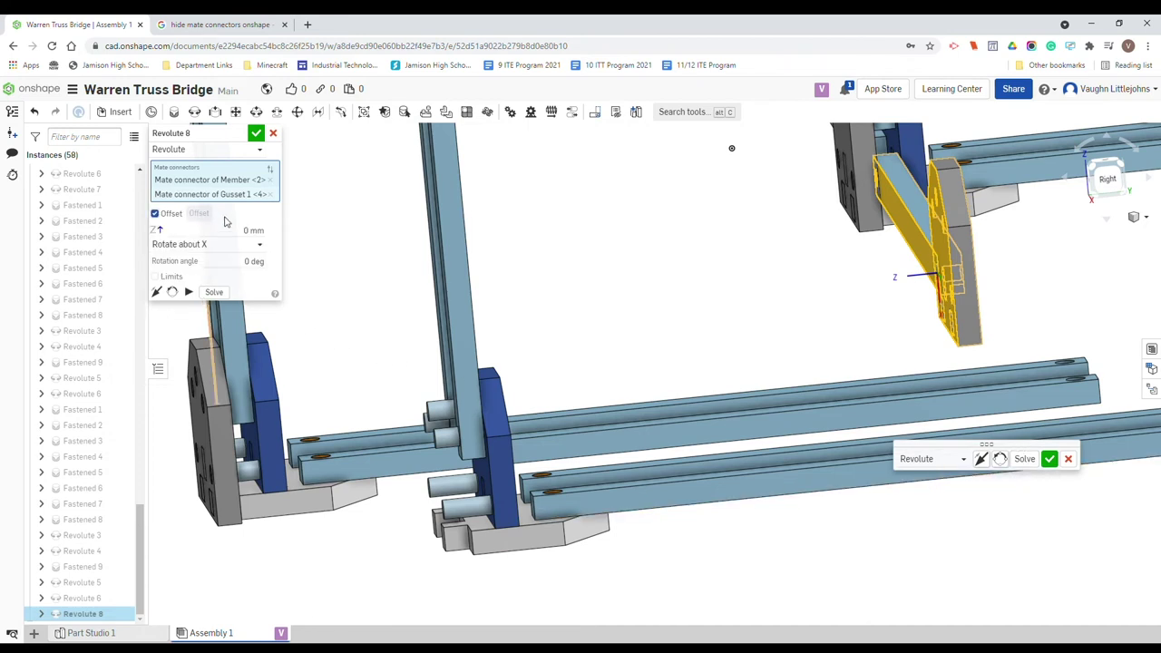
left_click(243, 232)
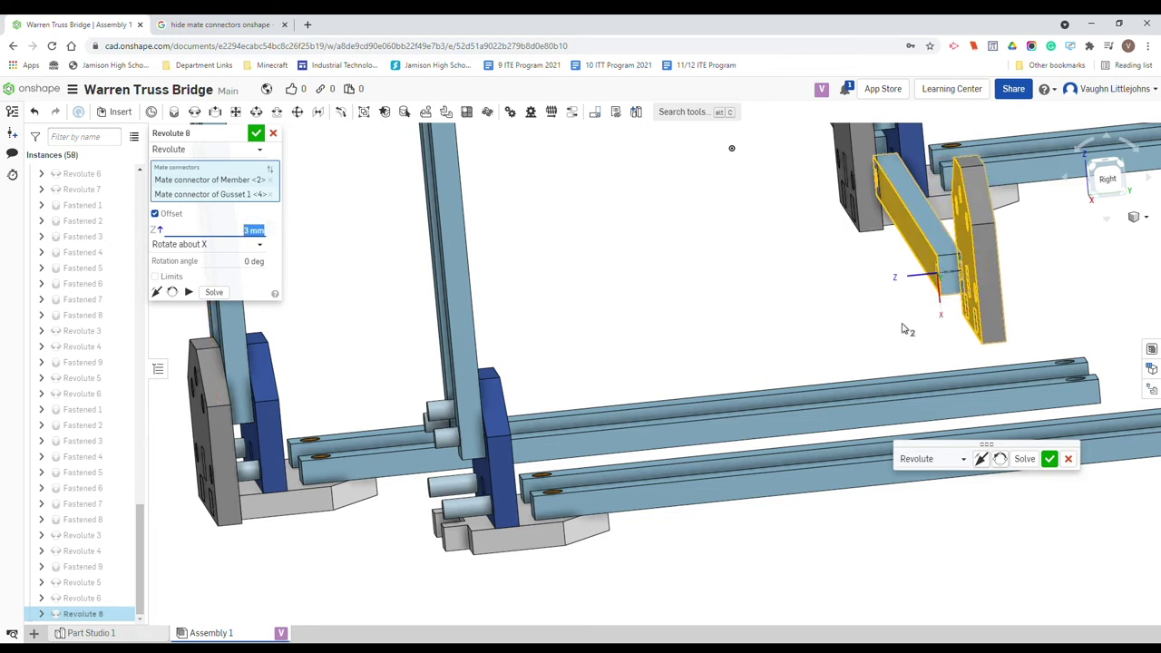
left_click(251, 233)
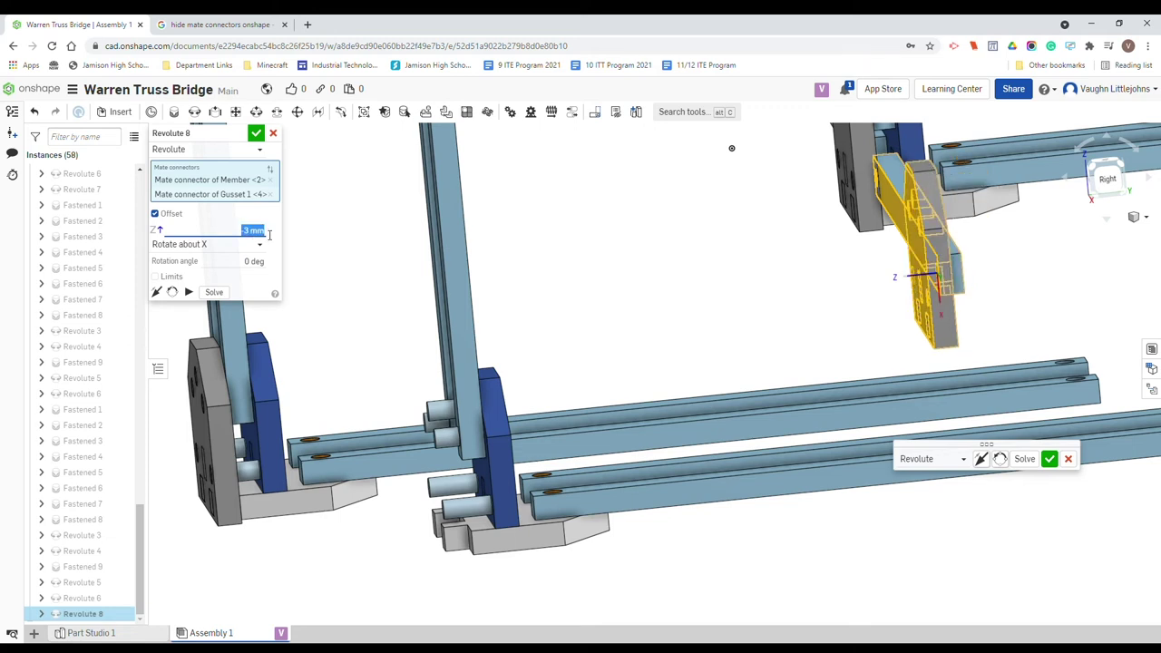
left_click(1025, 459)
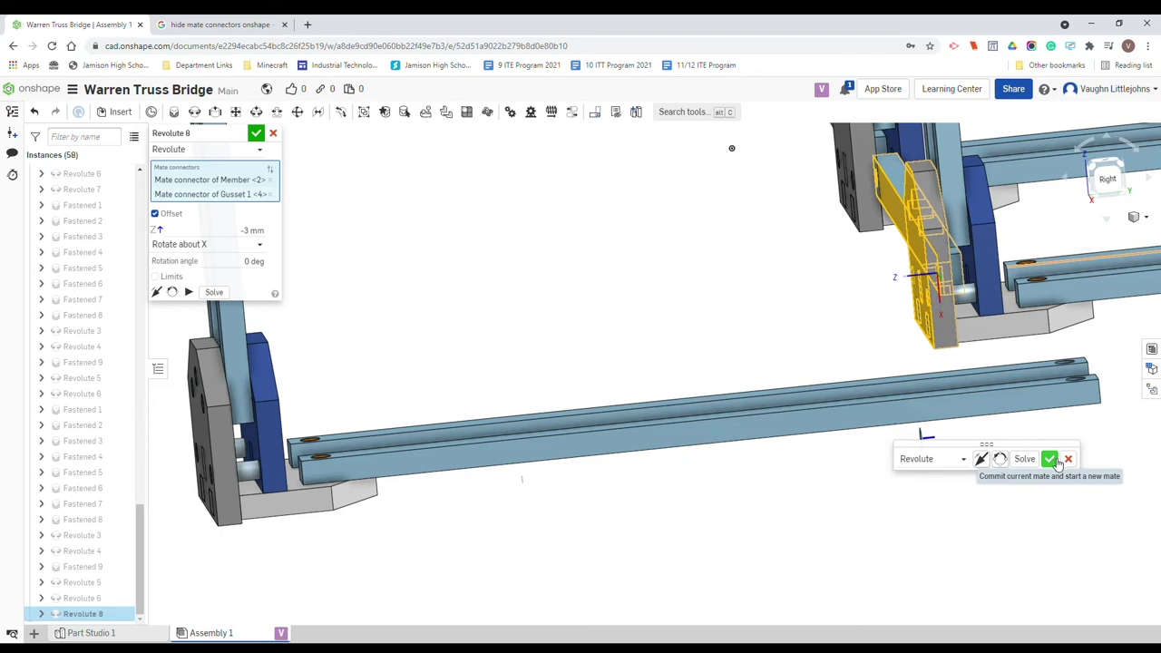
left_click(1049, 459)
Step: Pick Member <1>'s end connector for Revolute 9, then discard the unfinished mate
scroll(771, 326, "down", 5)
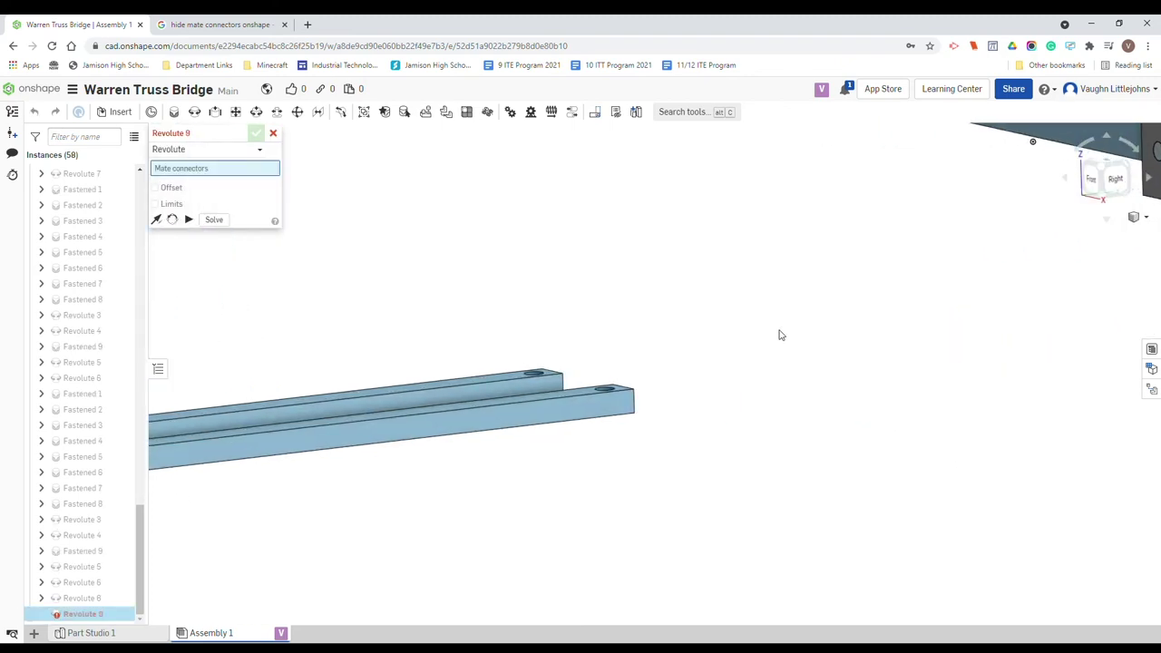
right_click_drag(950, 272, 973, 316)
scroll(404, 278, "down", 5)
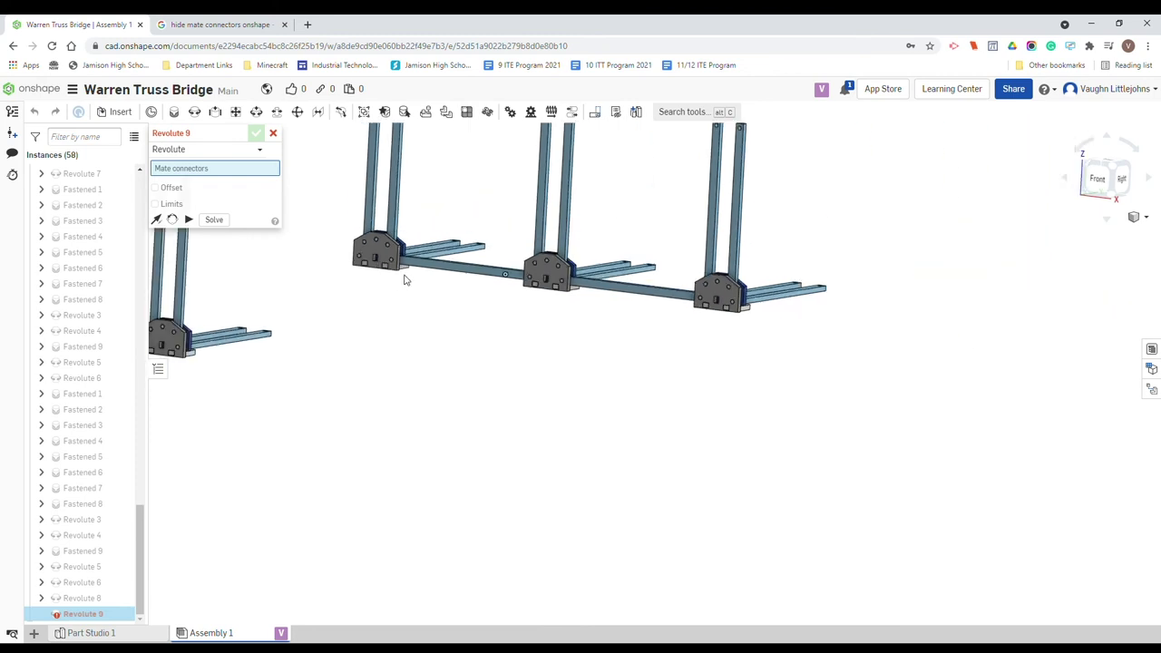
right_click_drag(405, 278, 675, 411)
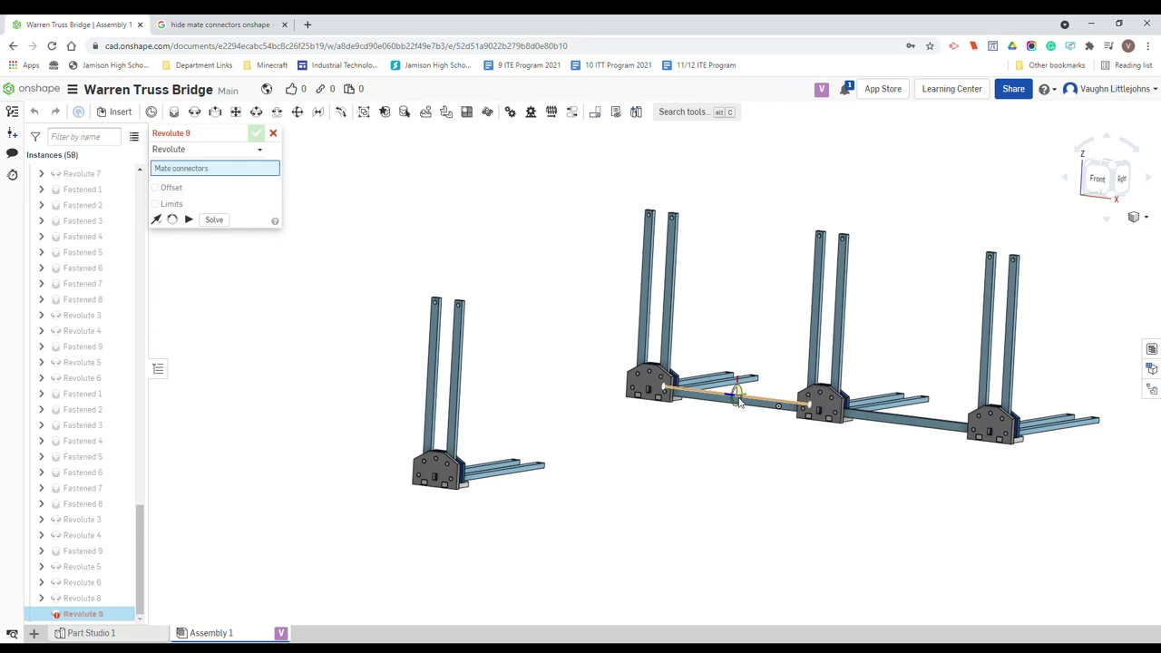
scroll(744, 451, "up", 3)
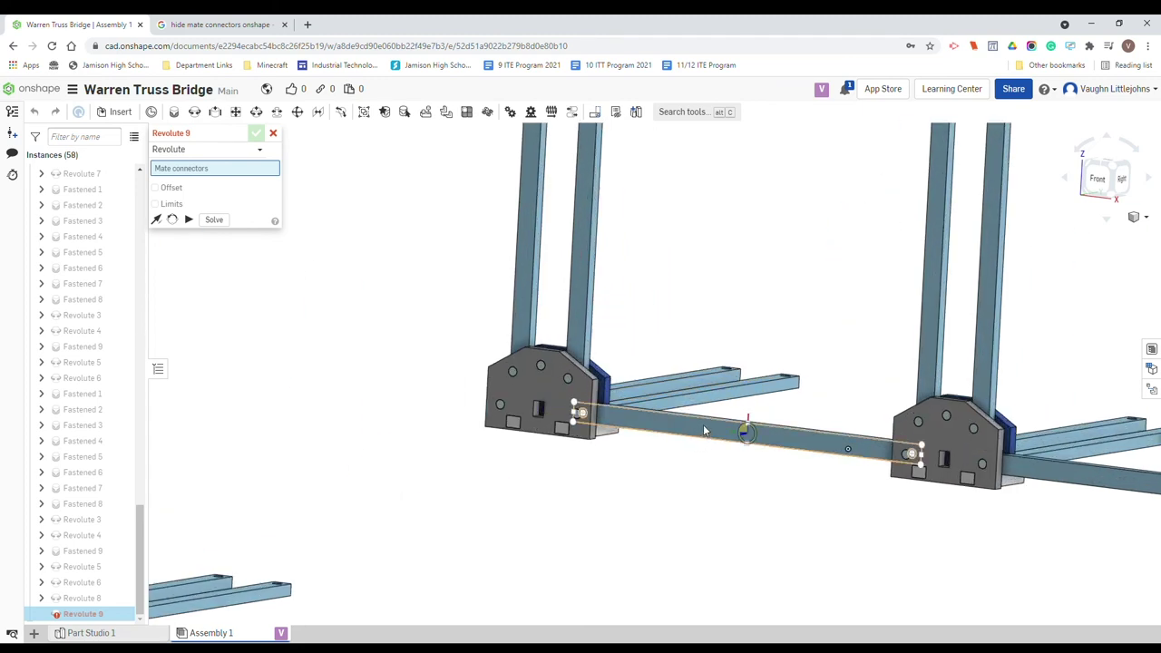
left_click(705, 433)
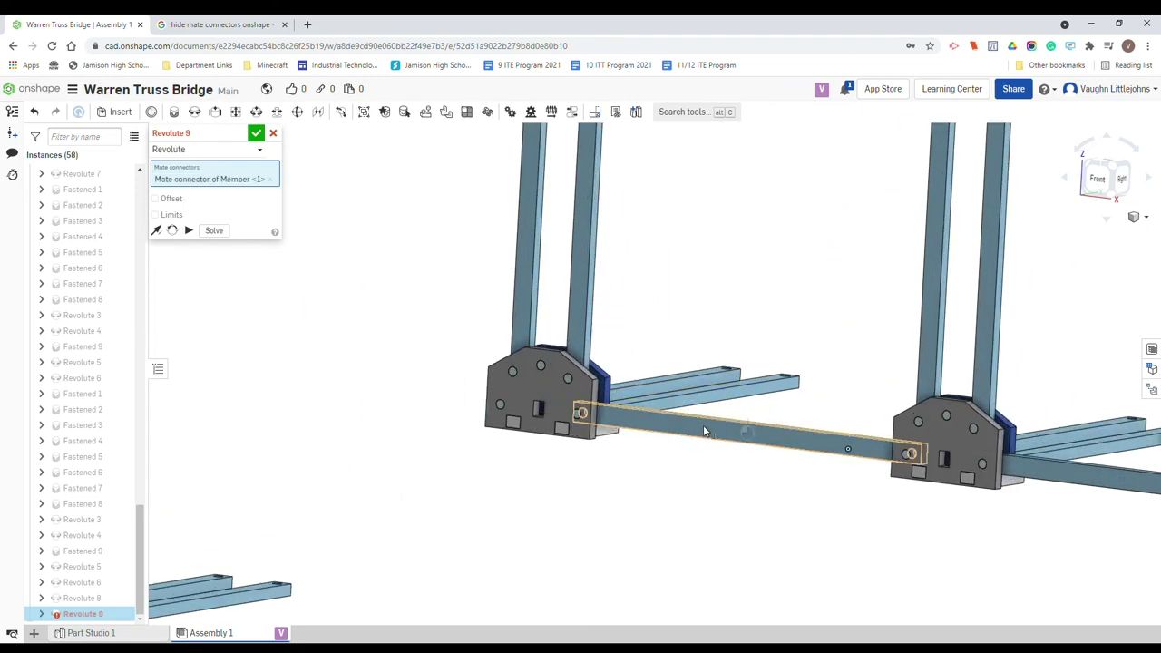
right_click(705, 433)
left_click(641, 483)
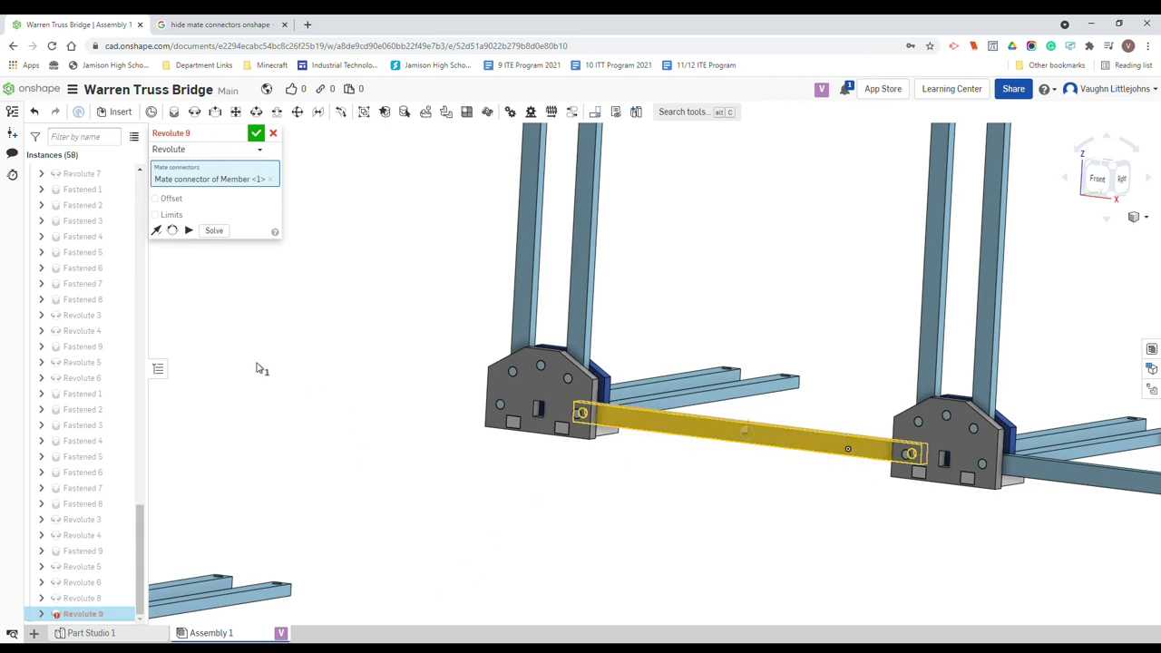
scroll(309, 359, "down", 5)
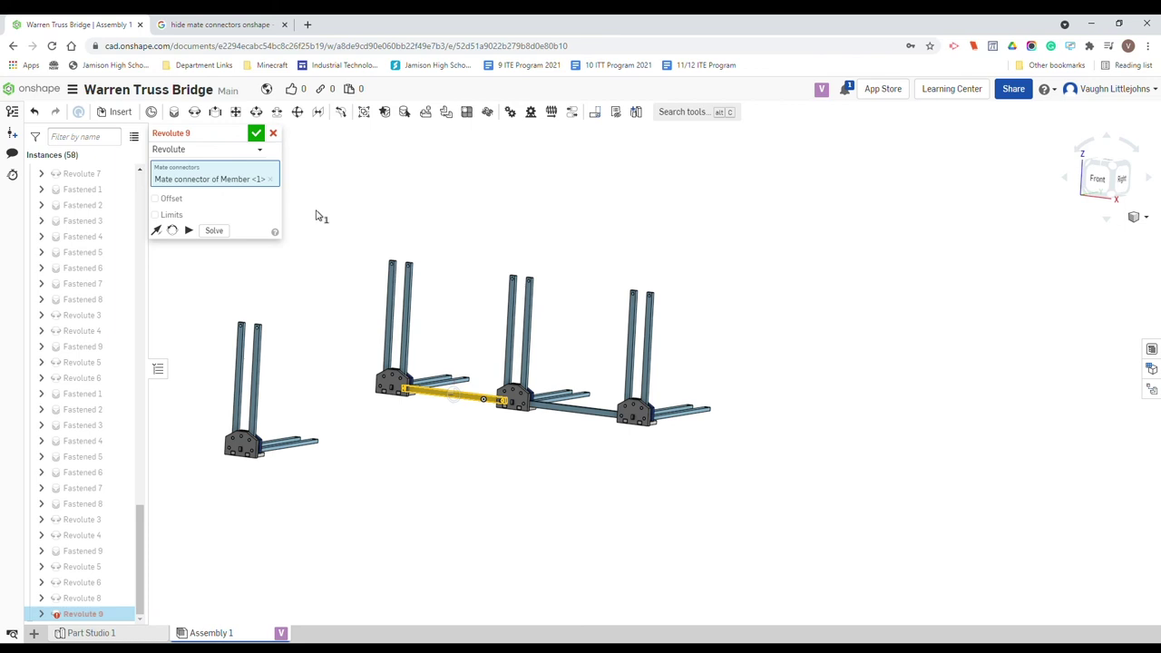
left_click(273, 133)
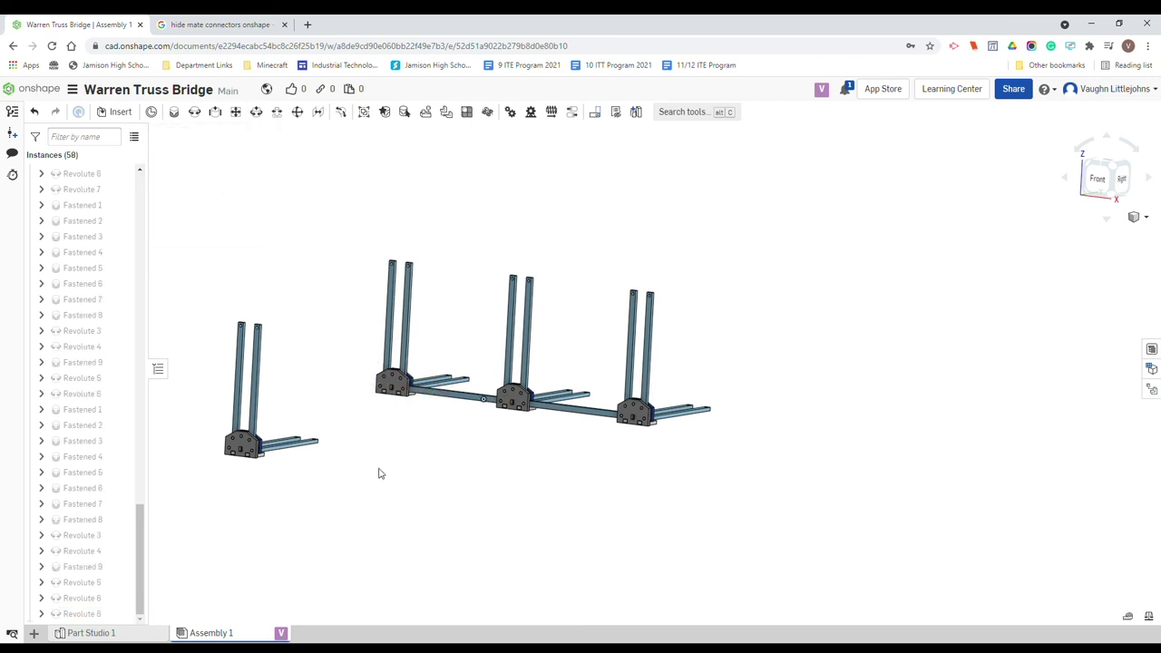
Step: Start Revolute 9 pairing Member <1>'s end hole with Gusset 1 <2>'s connector
left_click(452, 401)
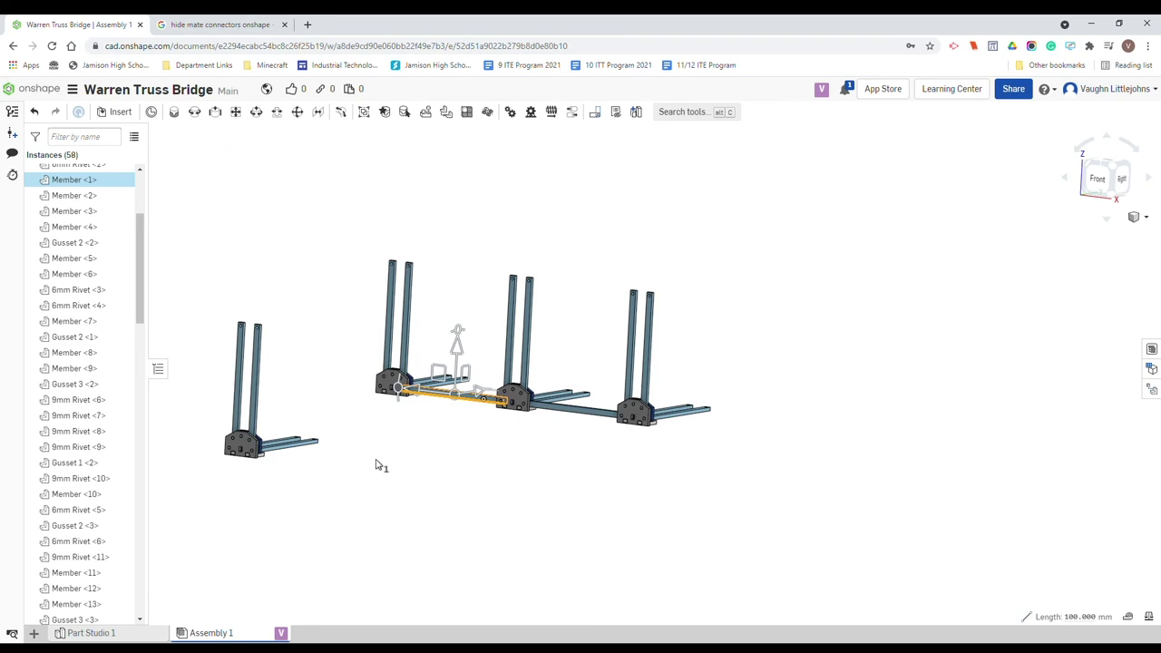
left_click(301, 347)
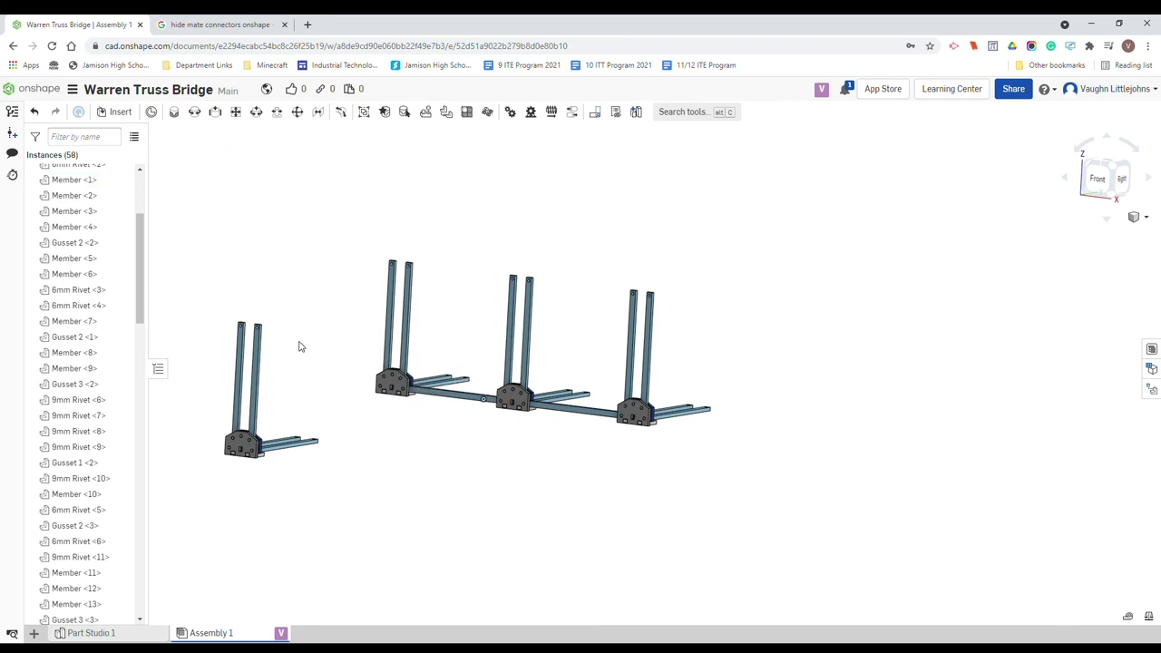
scroll(331, 372, "up", 5)
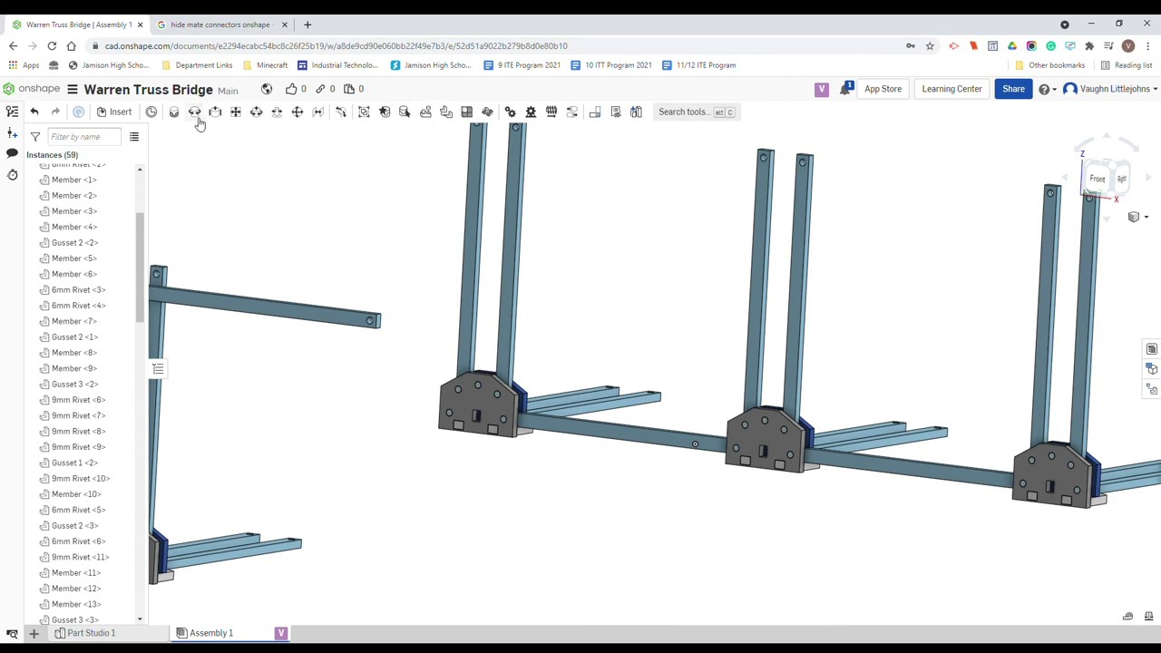
left_click(194, 111)
scroll(363, 317, "up", 5)
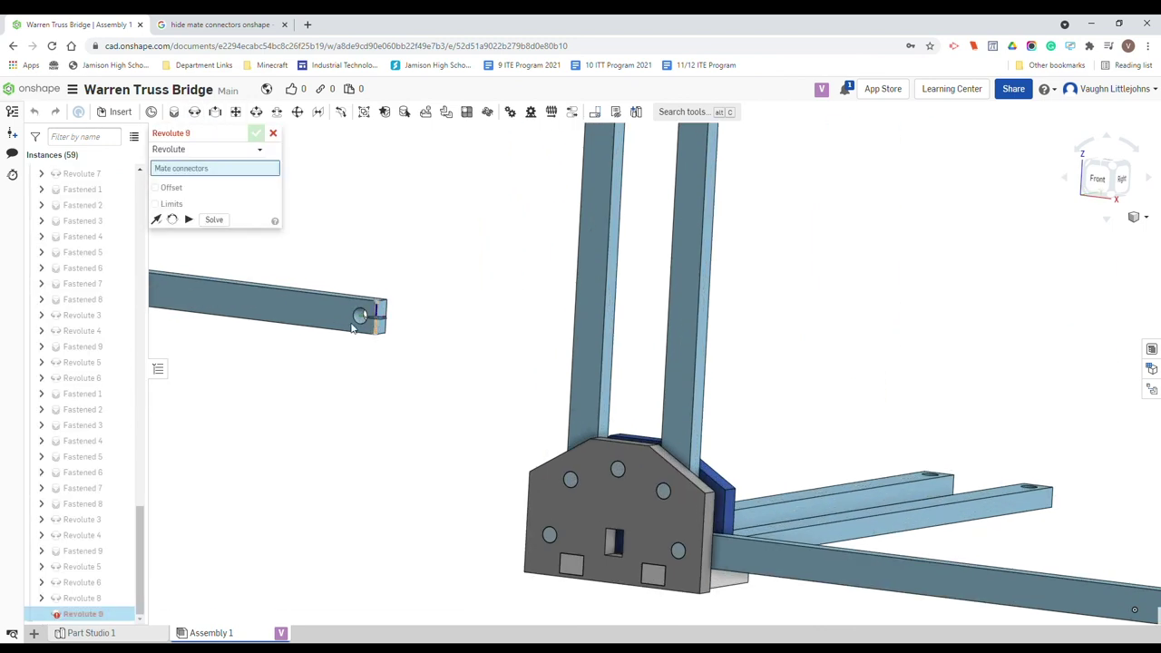
scroll(356, 331, "up", 3)
left_click(366, 338)
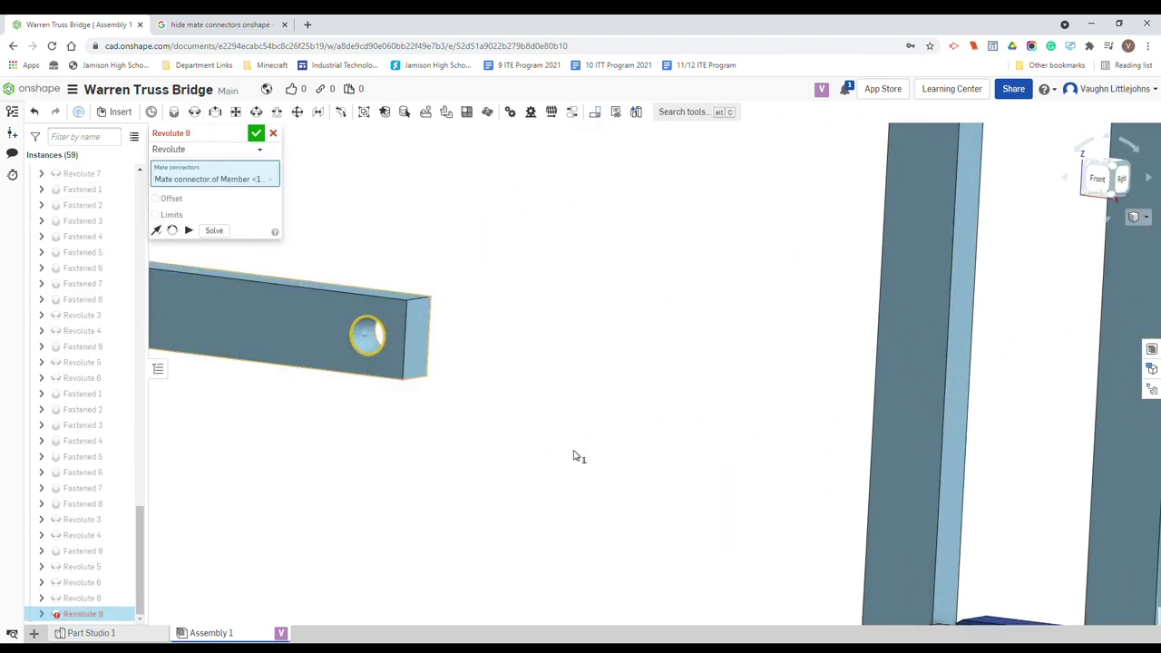
scroll(575, 459, "down", 5)
middle_click_drag(630, 474, 629, 396)
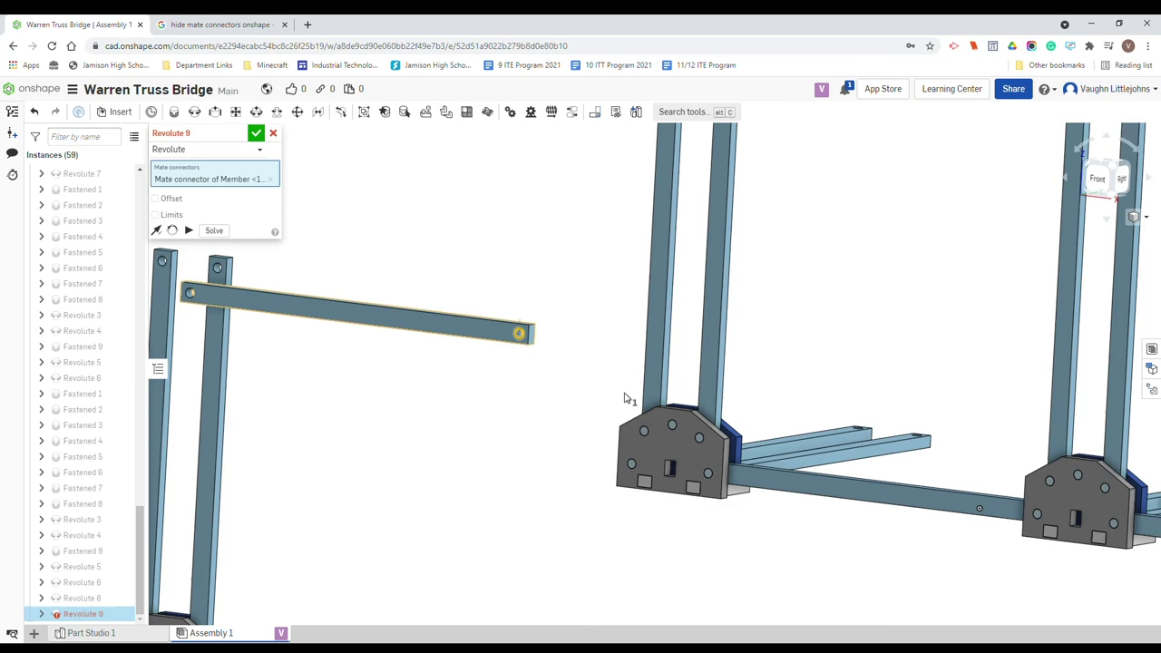
left_click(633, 465)
right_click_drag(536, 481, 481, 415)
Step: Turn on the mate offset about X and set it to -3 mm
left_click(156, 213)
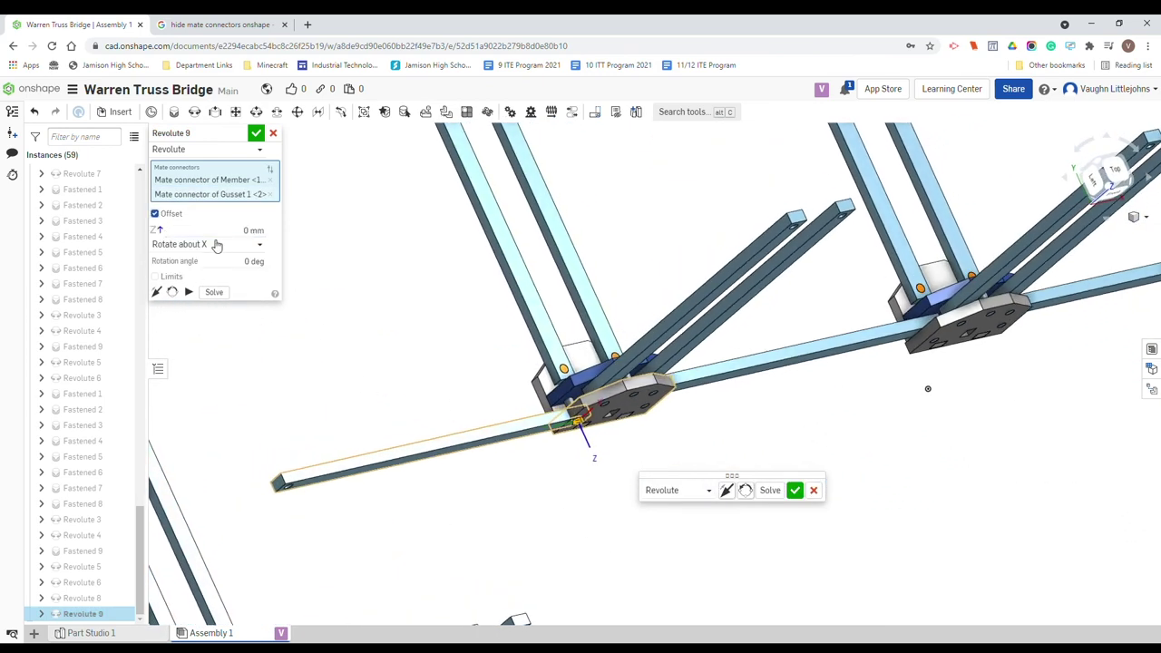
left_click(220, 244)
left_click(221, 240)
type("3")
key("Return")
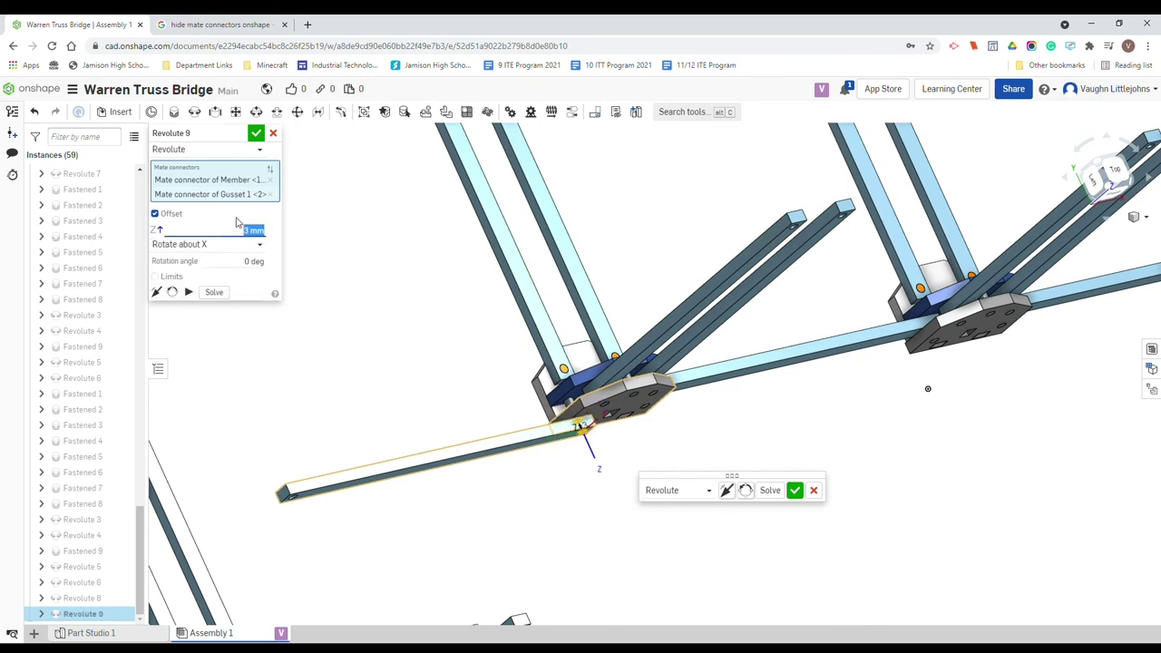
left_click(243, 230)
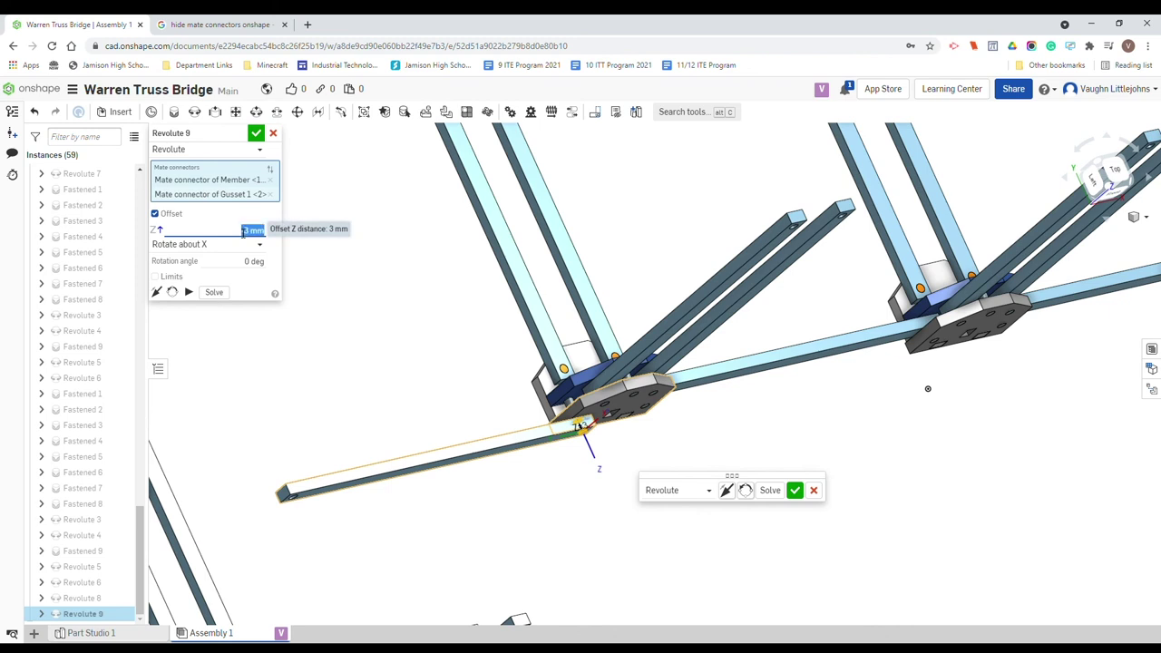
Step: Commit Revolute 9 and orbit to a near-front view of the truss
left_click(795, 490)
scroll(590, 543, "down", 3)
right_click_drag(570, 525, 216, 235)
scroll(299, 436, "up", 8)
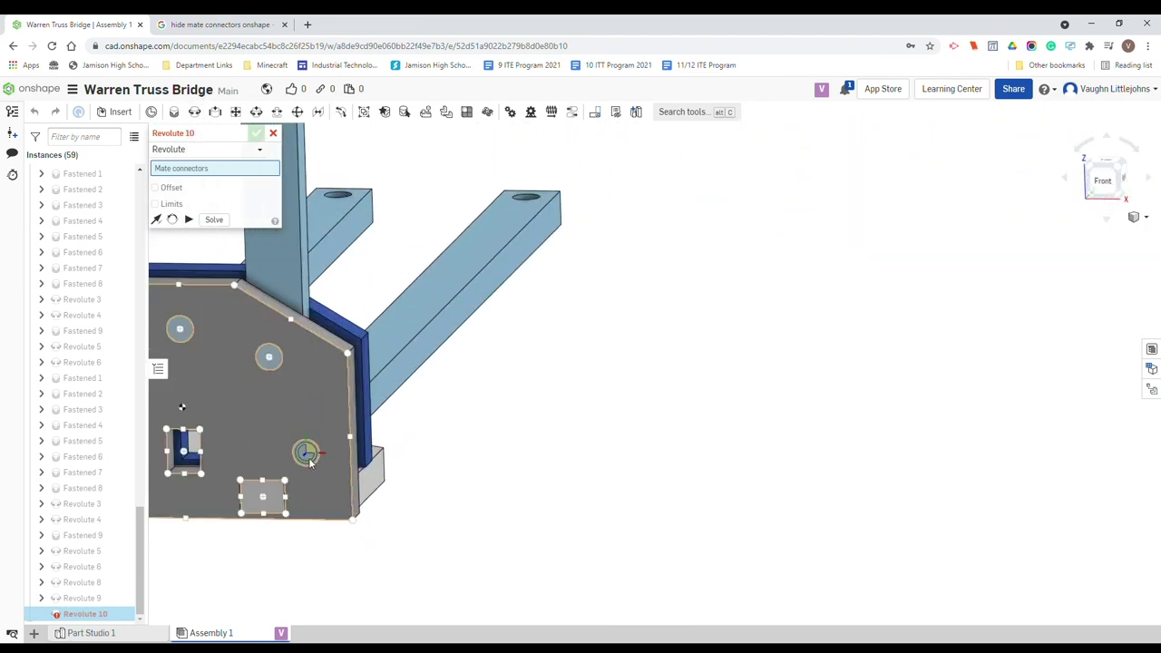
Step: Start Revolute 10 pairing Gusset 1 <3>'s connector with the member's end connector
left_click(308, 457)
scroll(459, 287, "down", 3)
scroll(511, 495, "up", 5)
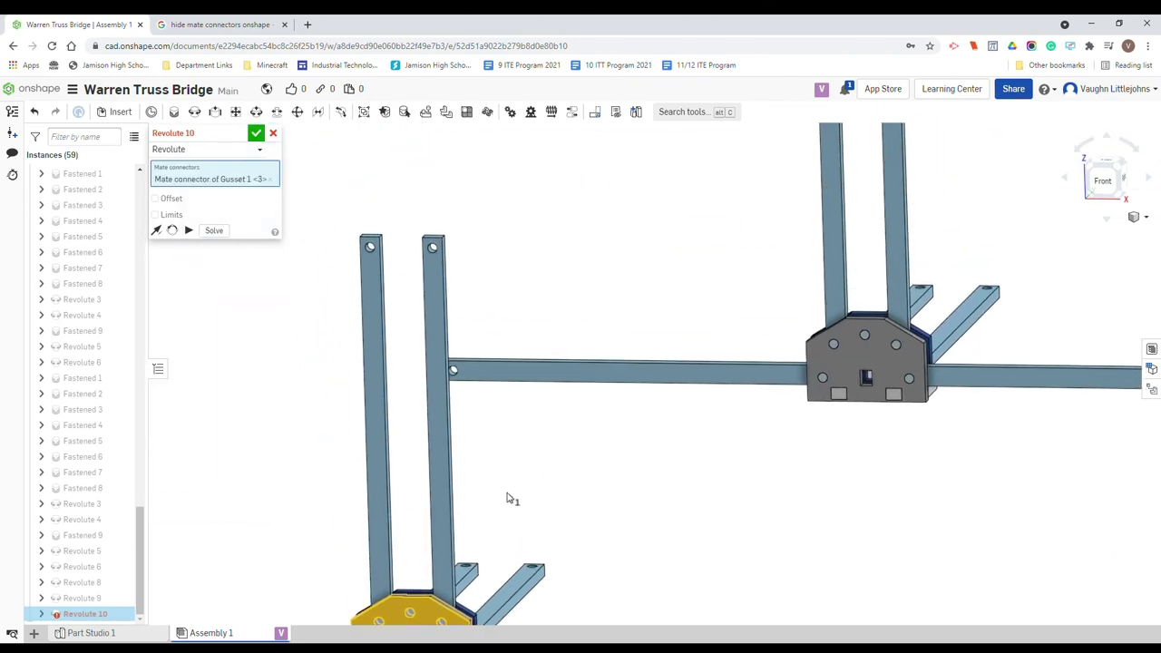
scroll(453, 370, "up", 3)
left_click(453, 370)
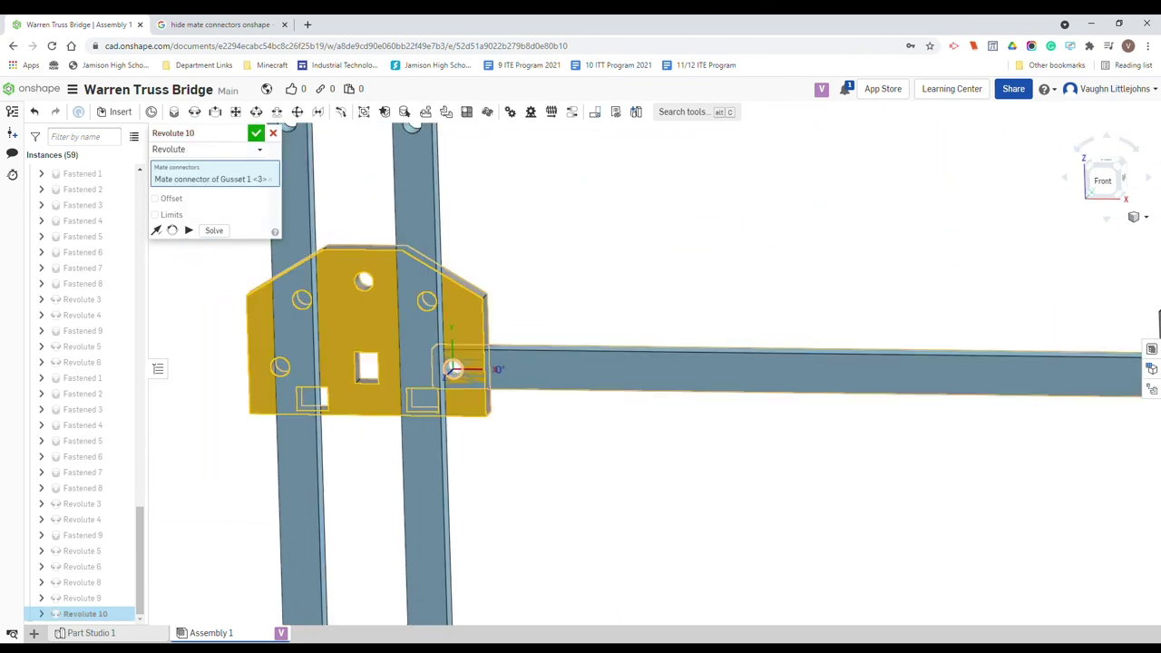
right_click_drag(551, 487, 533, 490)
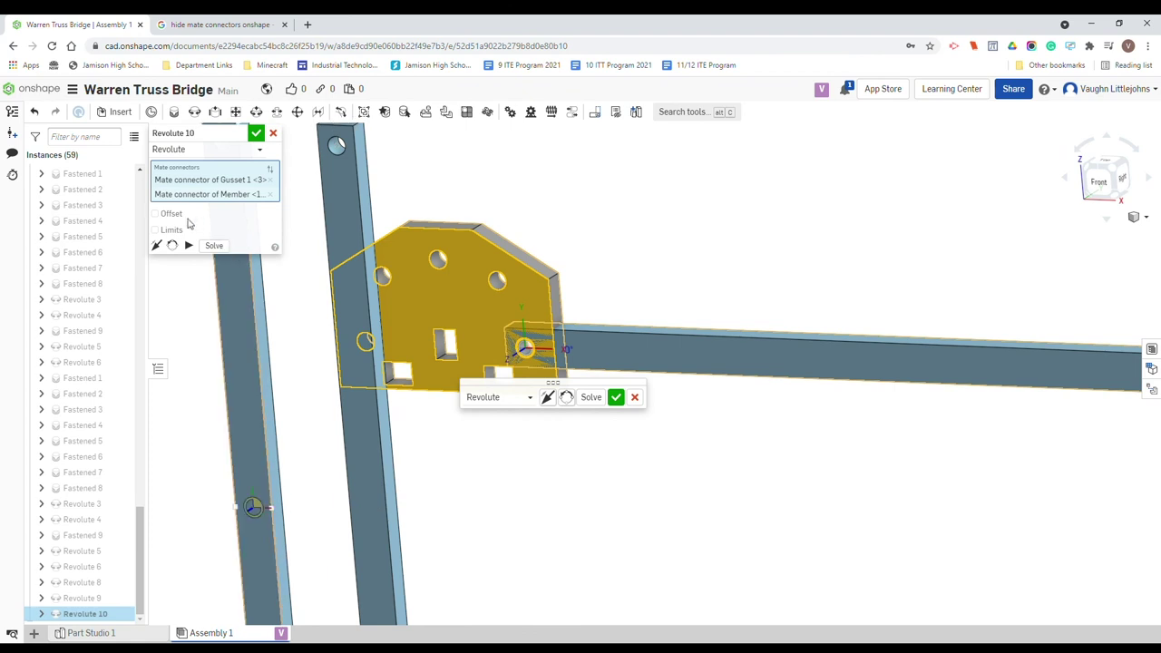
Step: Give Revolute 10 a 3 mm offset, re-solve, and commit it
left_click(155, 213)
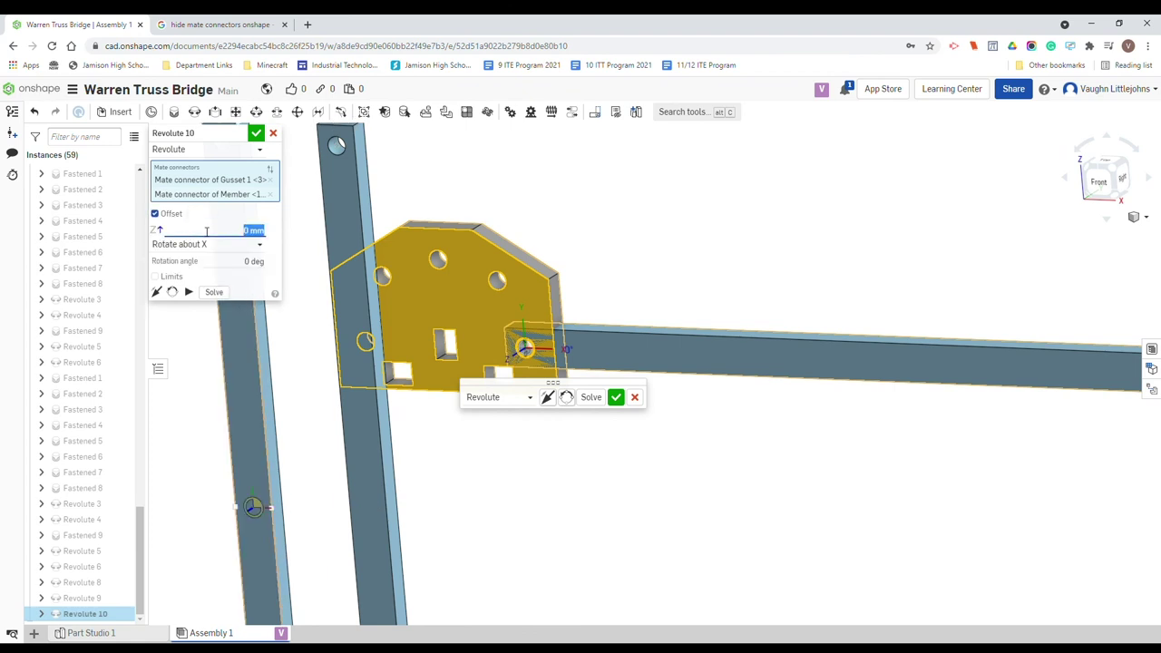
key("BackSpace")
key("Return")
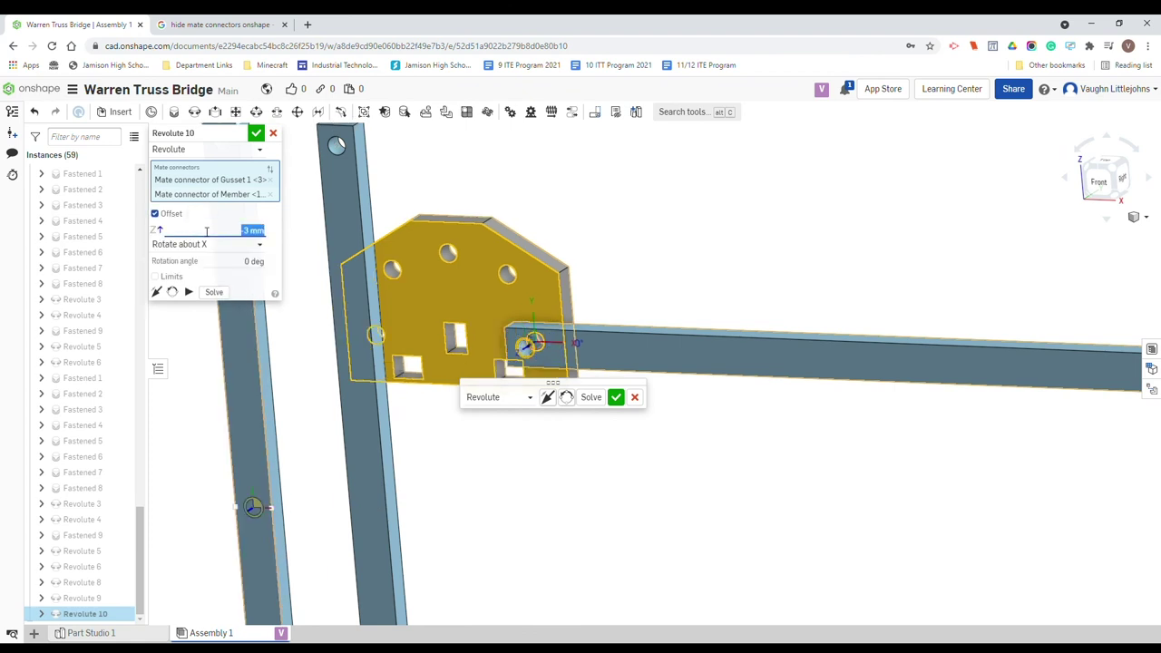
key("BackSpace")
key("Return")
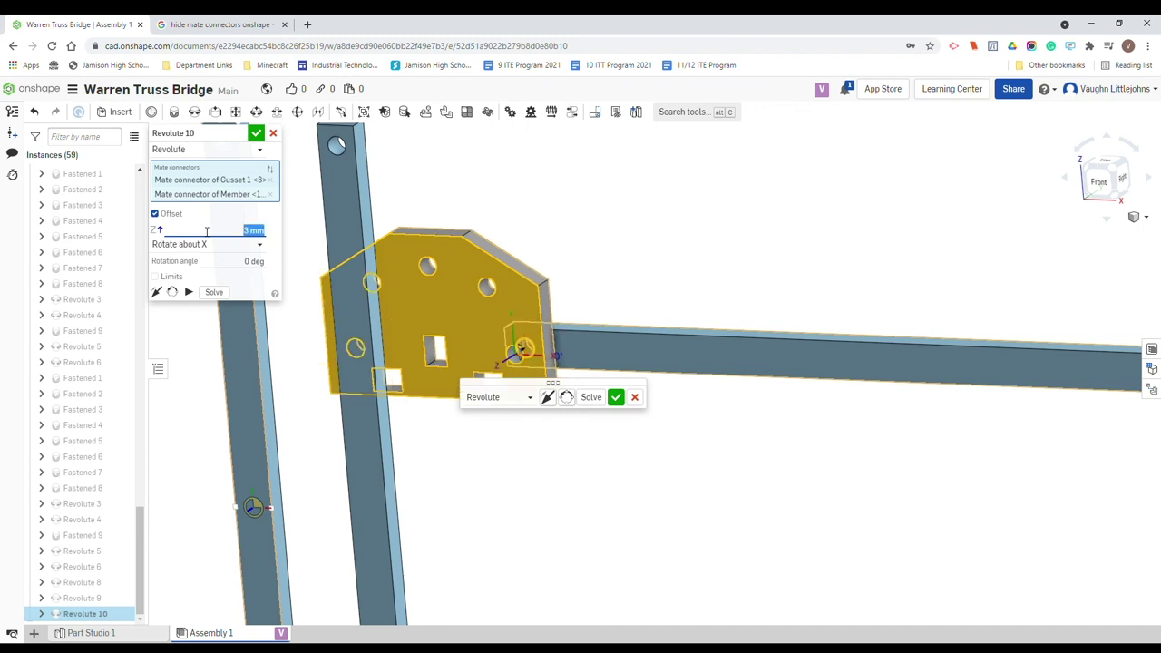
left_click(592, 399)
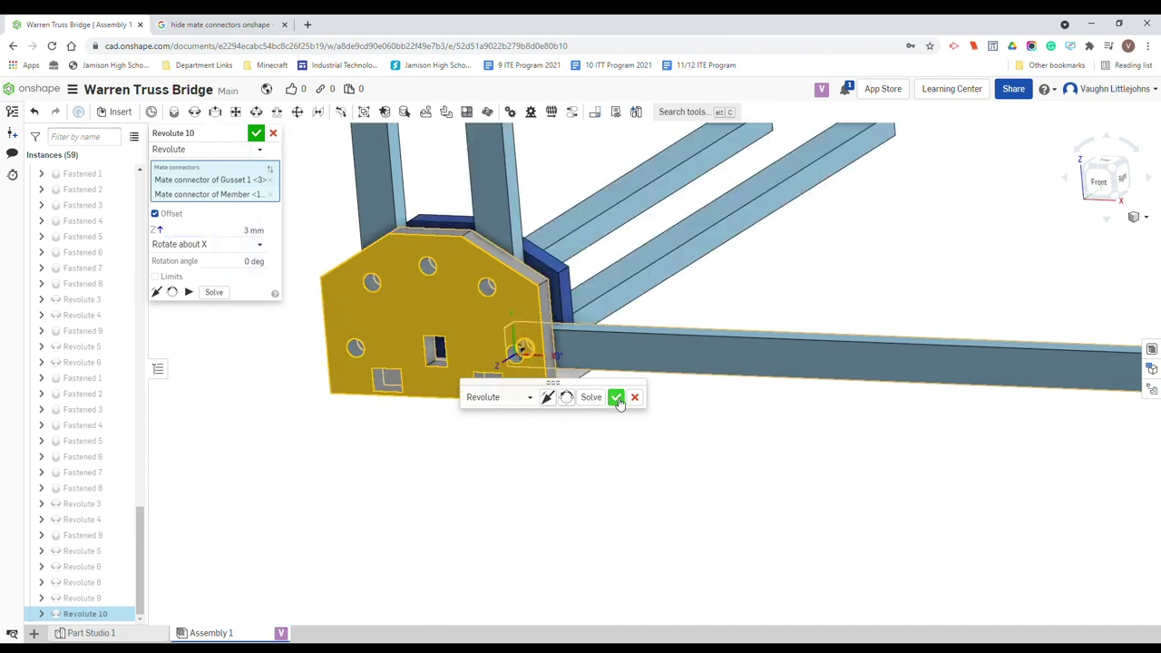
left_click(616, 398)
Step: Snap to the Front view, then orbit to an elevated isometric view
scroll(711, 469, "down", 5)
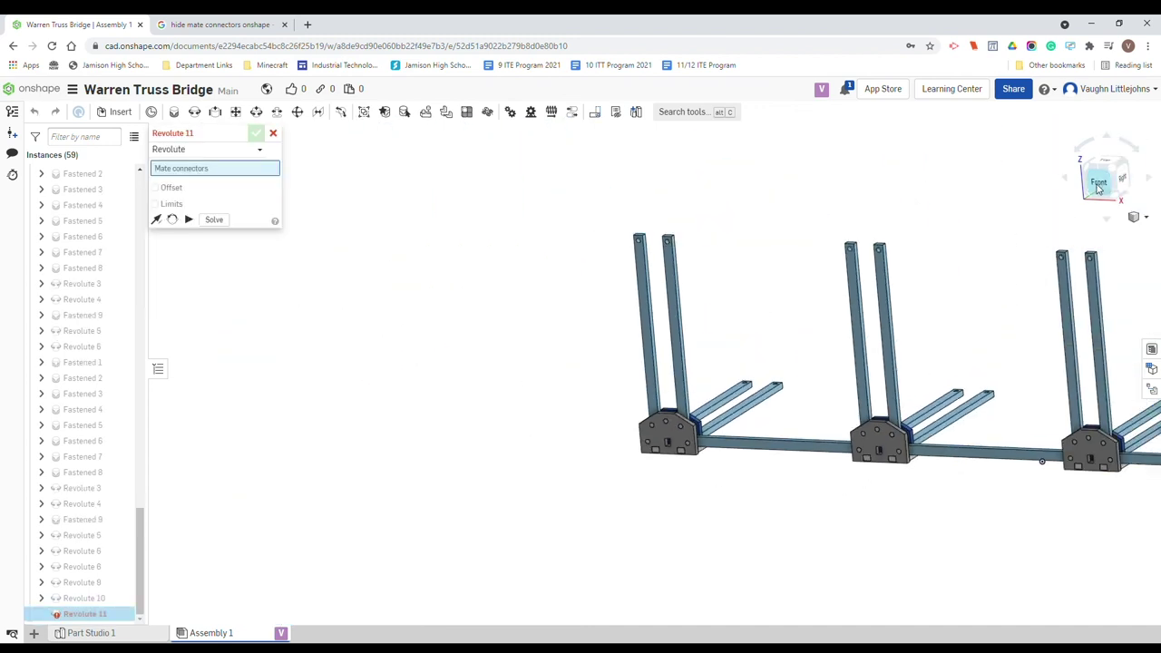
left_click(1099, 182)
right_click_drag(896, 510, 810, 532)
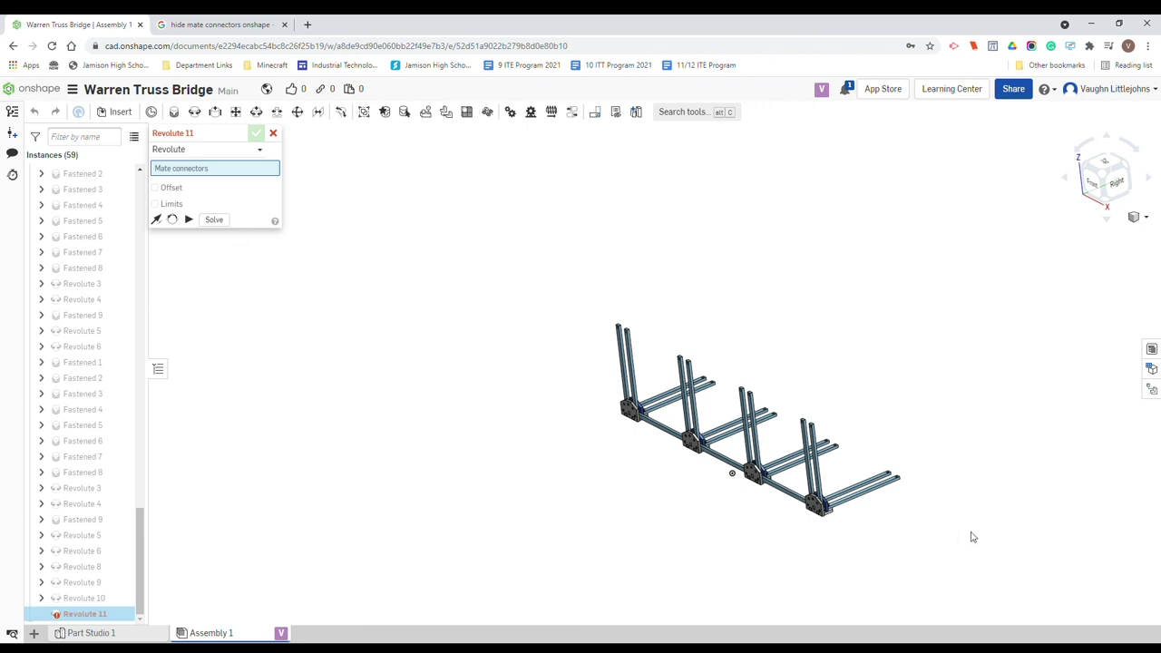